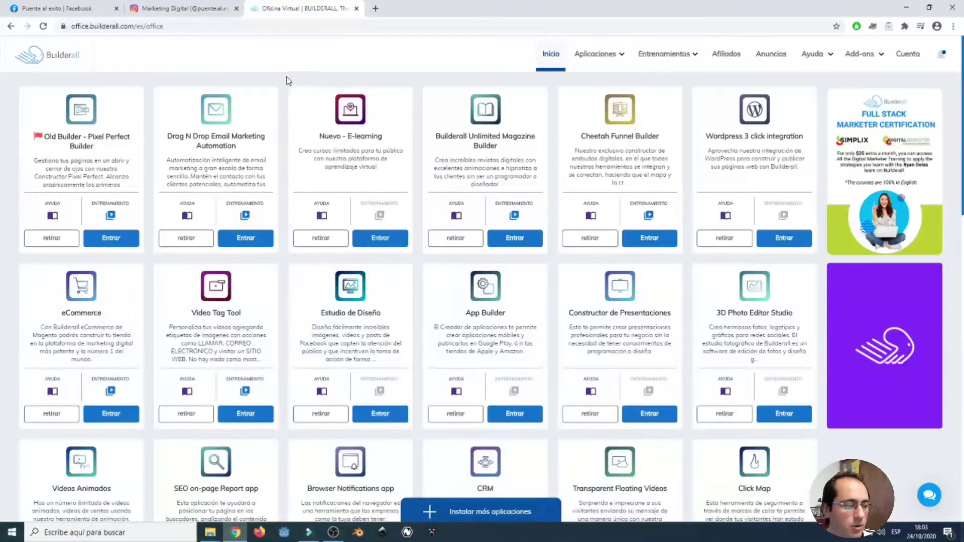
Launch the E-learning app from the Nuevo - E-learning card in the Builderall office.
{"action": "left_click", "coordinate": [395, 244]}
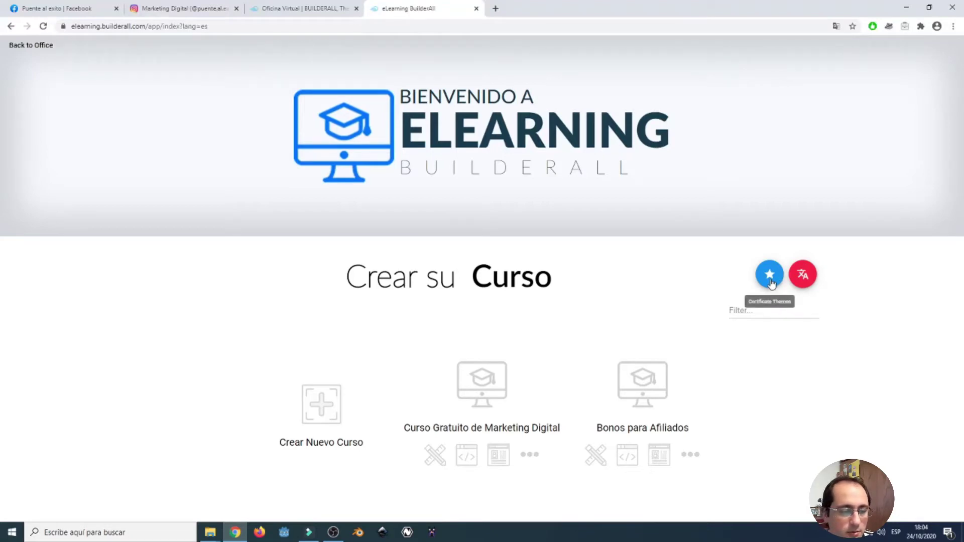
Open the Certificate Themes dialog with the star button beside the filter field.
{"action": "left_click", "coordinate": [770, 276]}
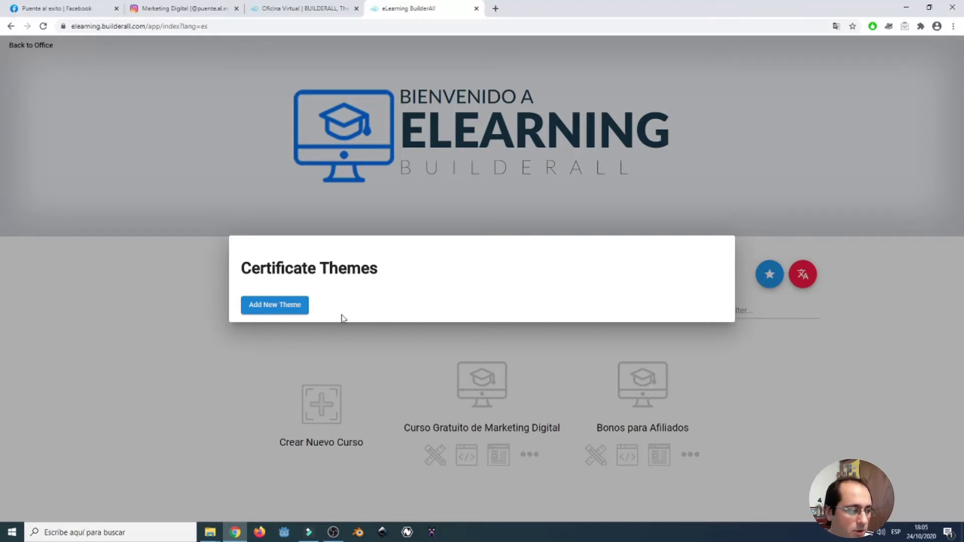
Create a certificate theme named 'prueba' in Landscape orientation with a black background.
{"action": "left_click", "coordinate": [300, 309]}
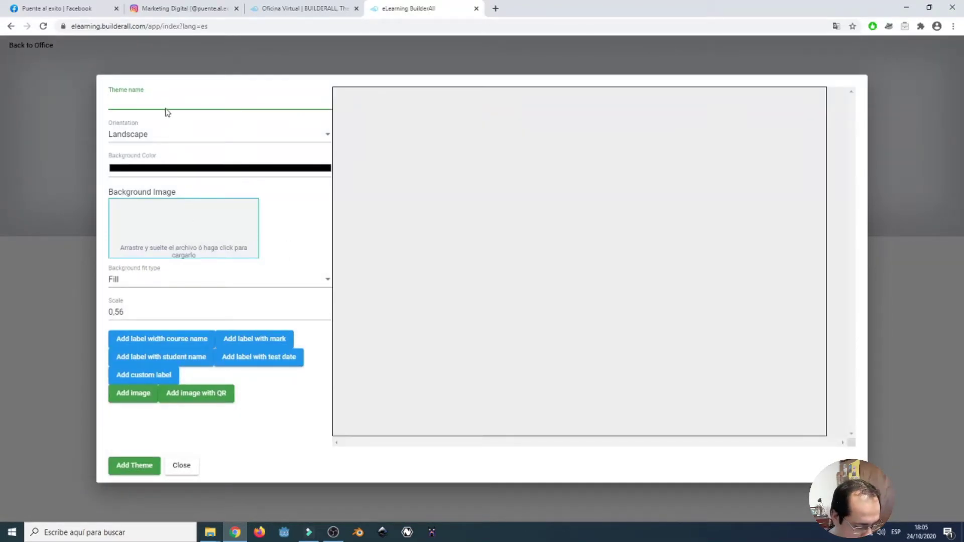
{"action": "type", "text": "prueba"}
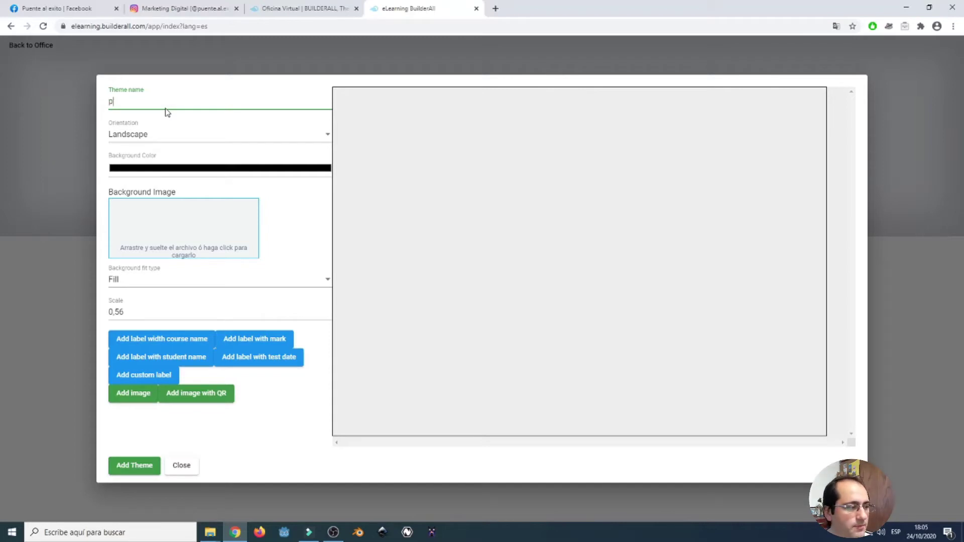
{"action": "left_click", "coordinate": [217, 134]}
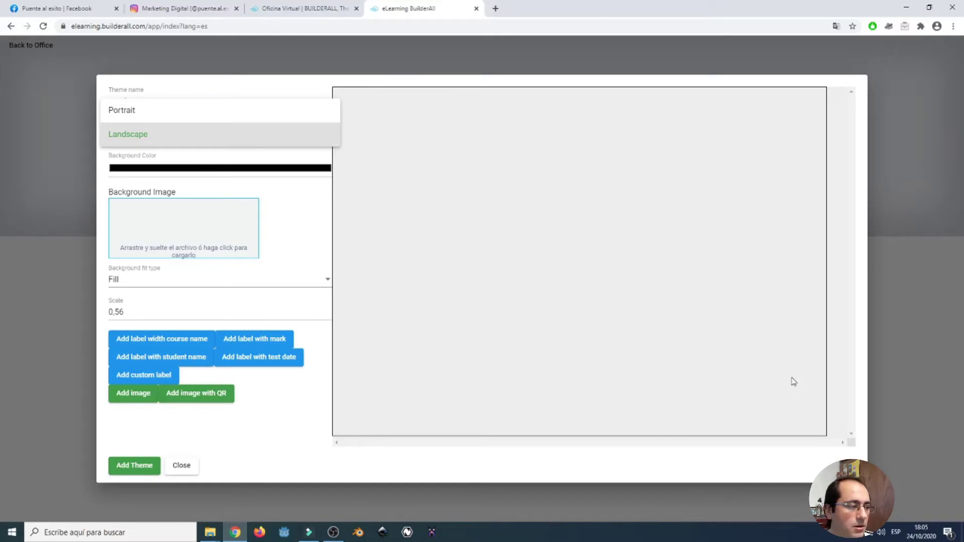
{"action": "left_click", "coordinate": [143, 112]}
{"action": "left_click", "coordinate": [150, 133]}
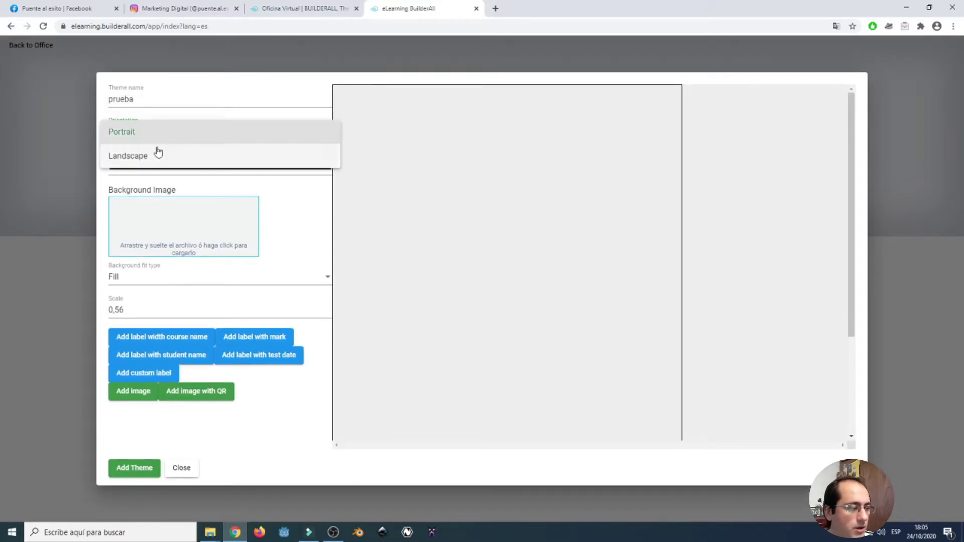
{"action": "left_click", "coordinate": [158, 154]}
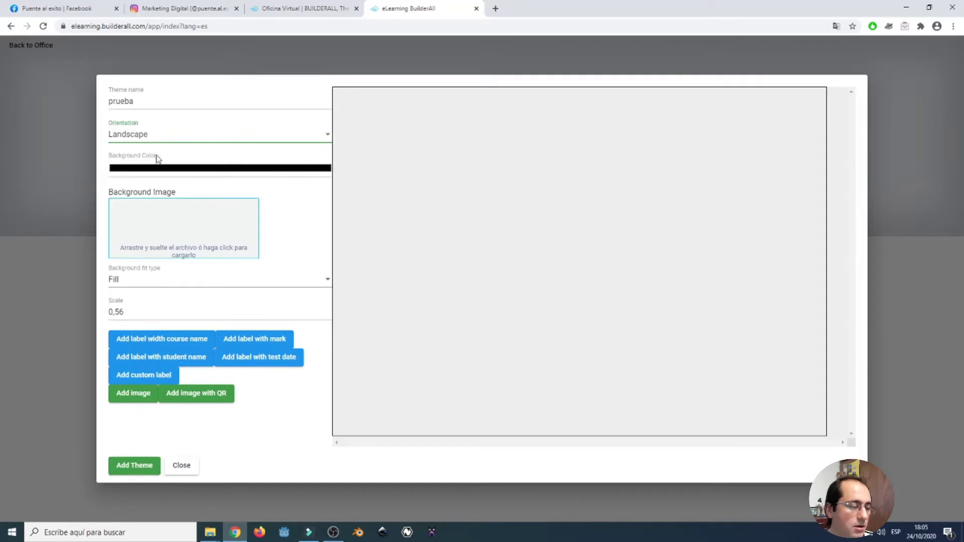
{"action": "left_click", "coordinate": [186, 171]}
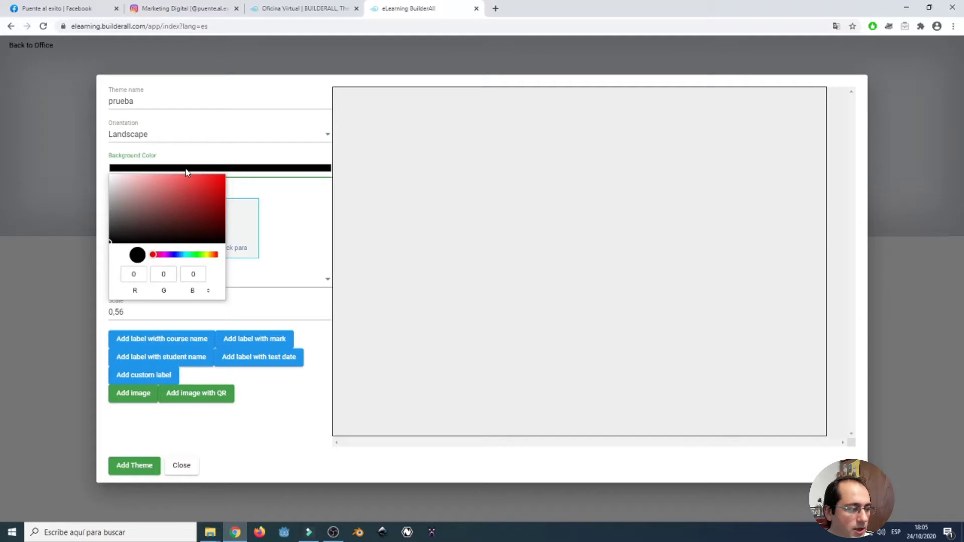
{"action": "left_click", "coordinate": [303, 203]}
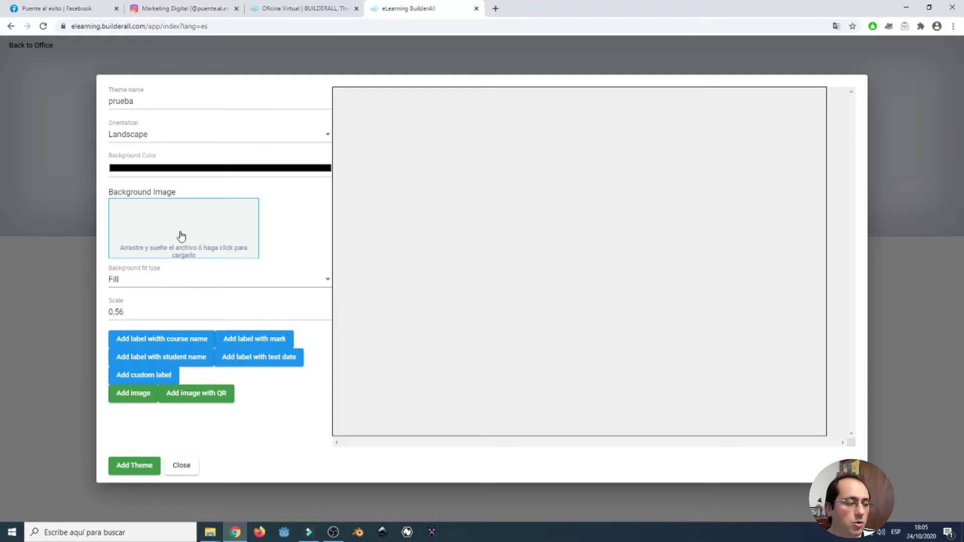
{"action": "left_click", "coordinate": [168, 282]}
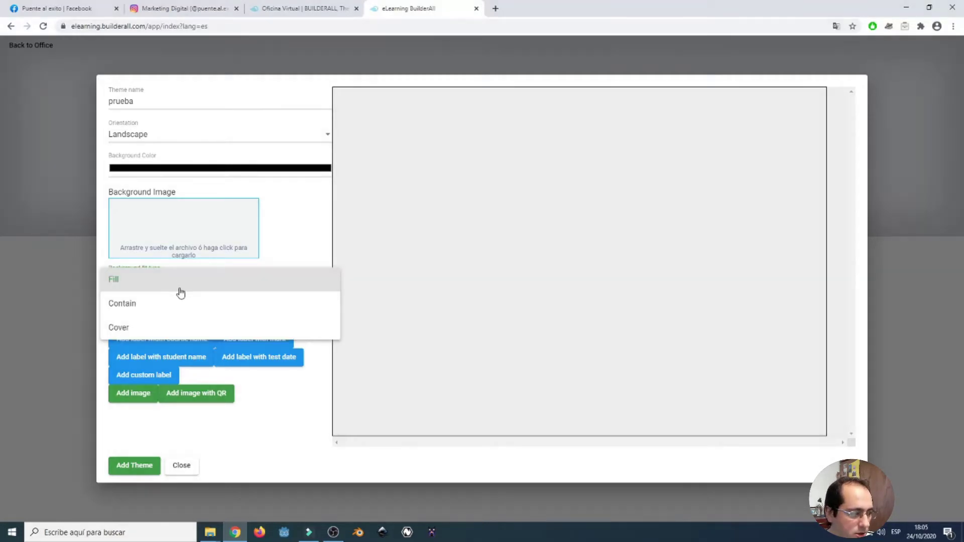
{"action": "left_click", "coordinate": [271, 250]}
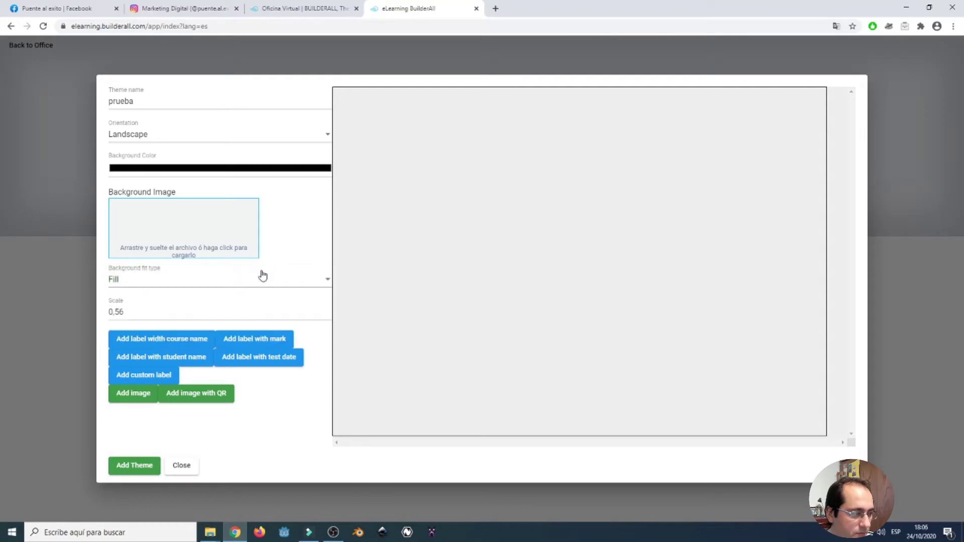
{"action": "left_click", "coordinate": [160, 284]}
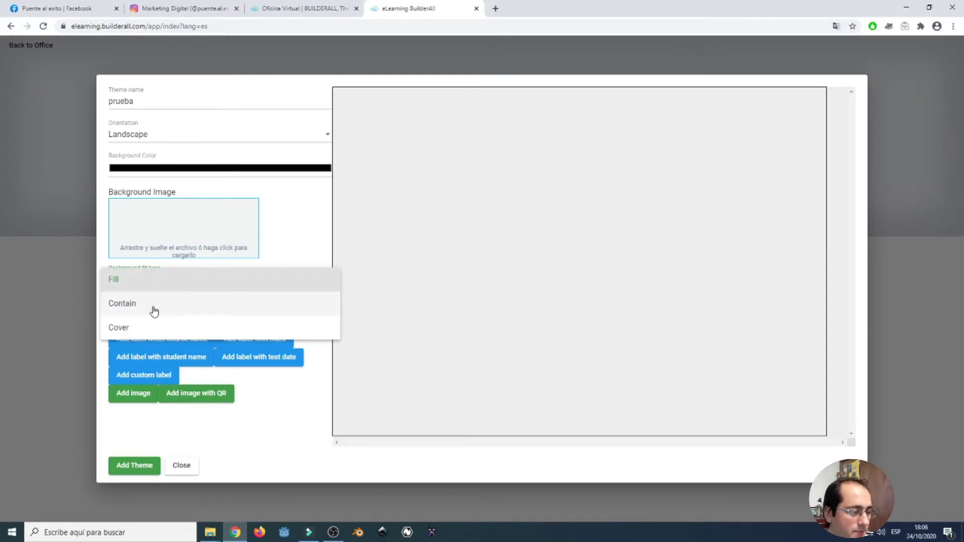
{"action": "left_click", "coordinate": [290, 253]}
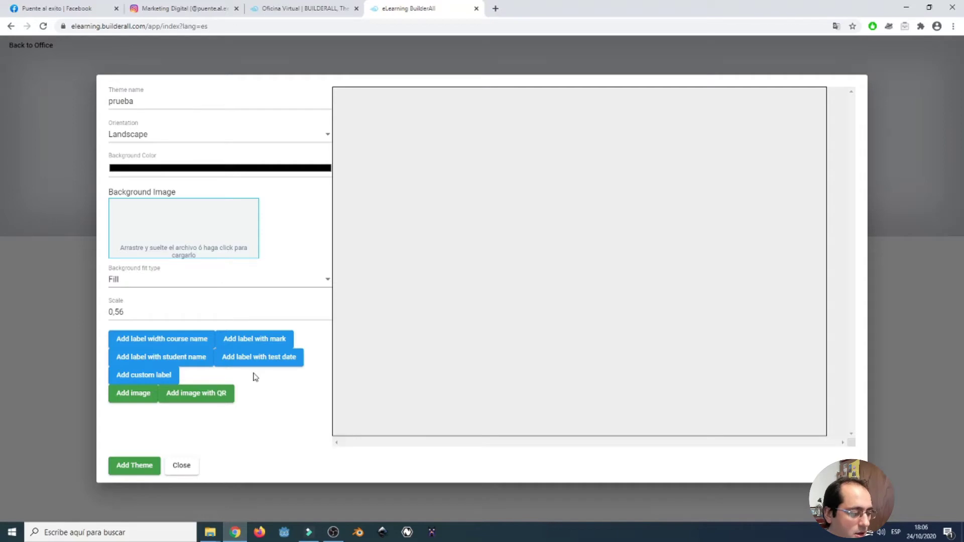
Save the 'prueba' certificate theme and open the Editor de Traducciones.
{"action": "left_click", "coordinate": [133, 467]}
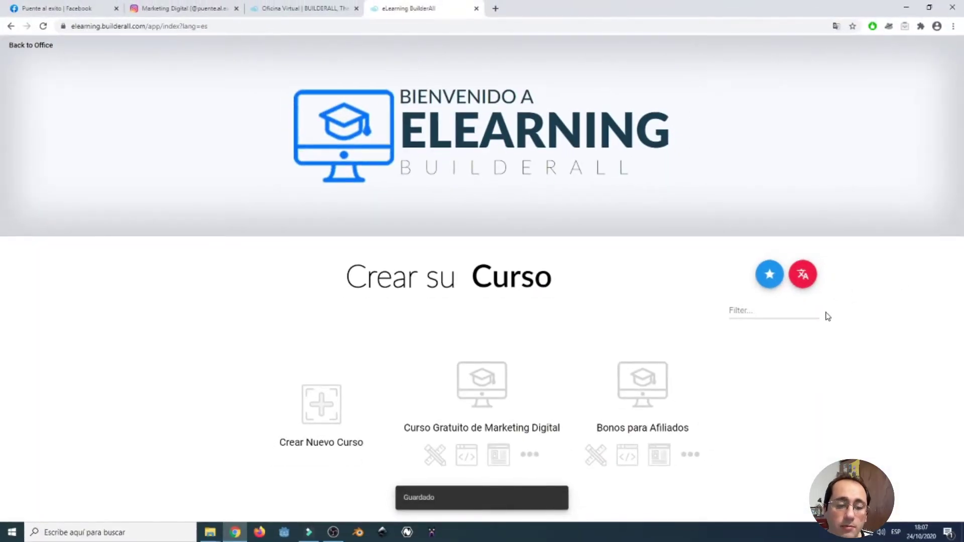
{"action": "left_click", "coordinate": [804, 281]}
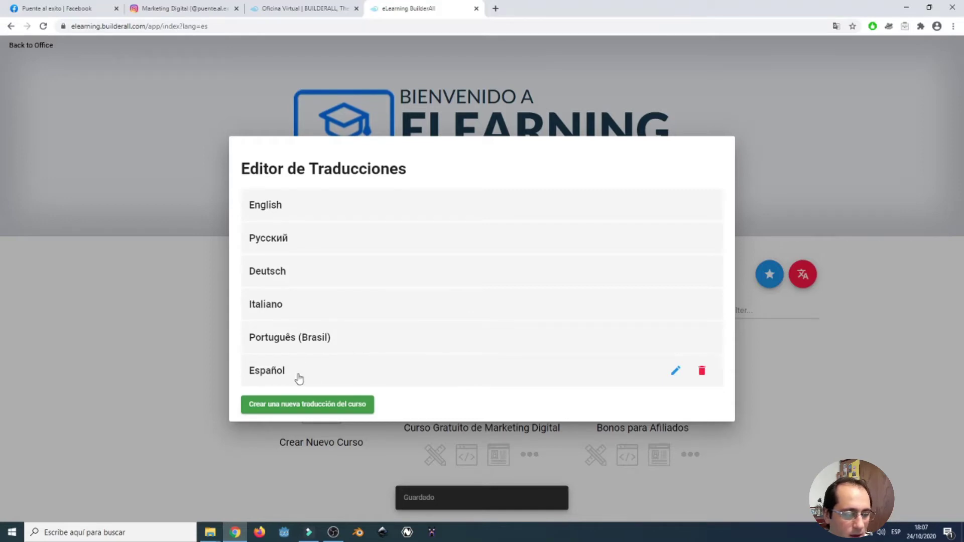
In the Español translation, enter 'Inicio' for Home and 'Contenido' for Content.
{"action": "left_click", "coordinate": [677, 371]}
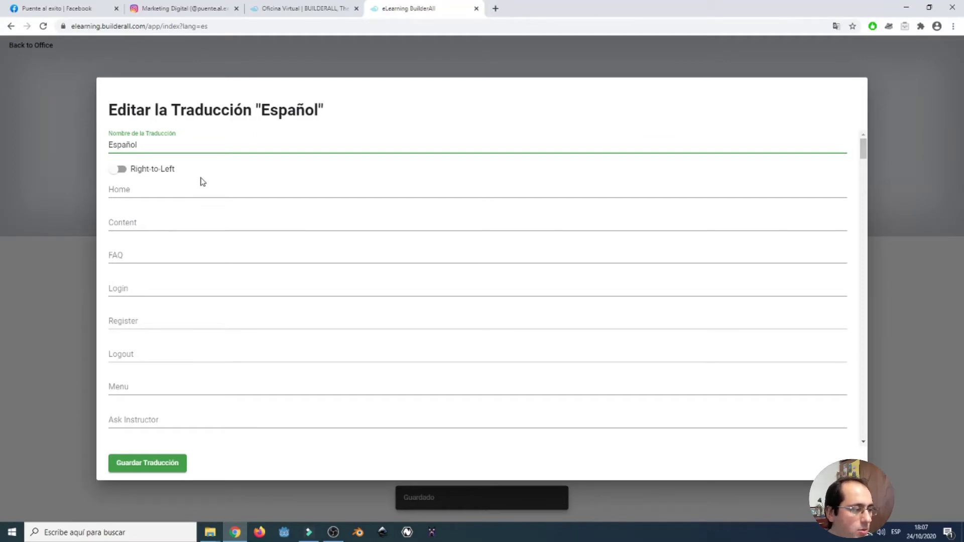
{"action": "left_click", "coordinate": [151, 190]}
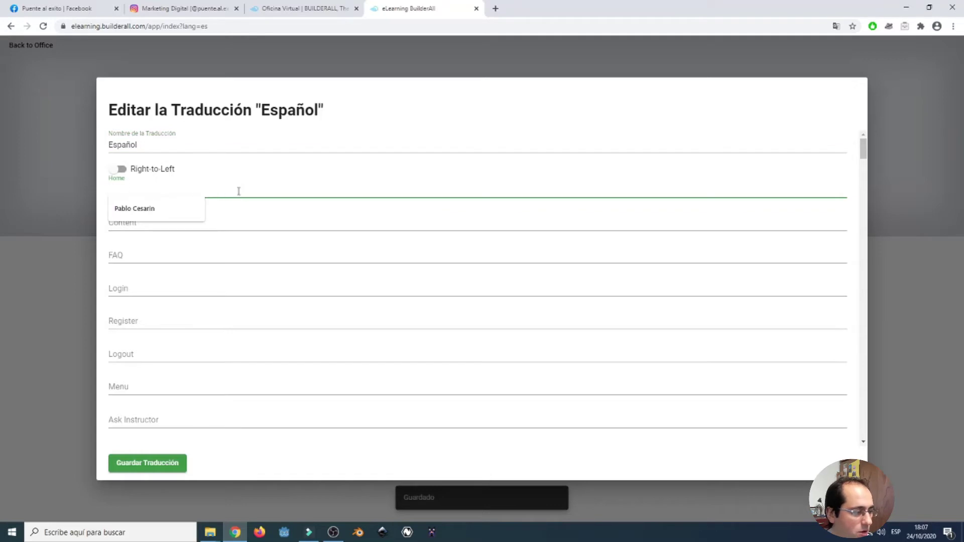
{"action": "left_click", "coordinate": [229, 218]}
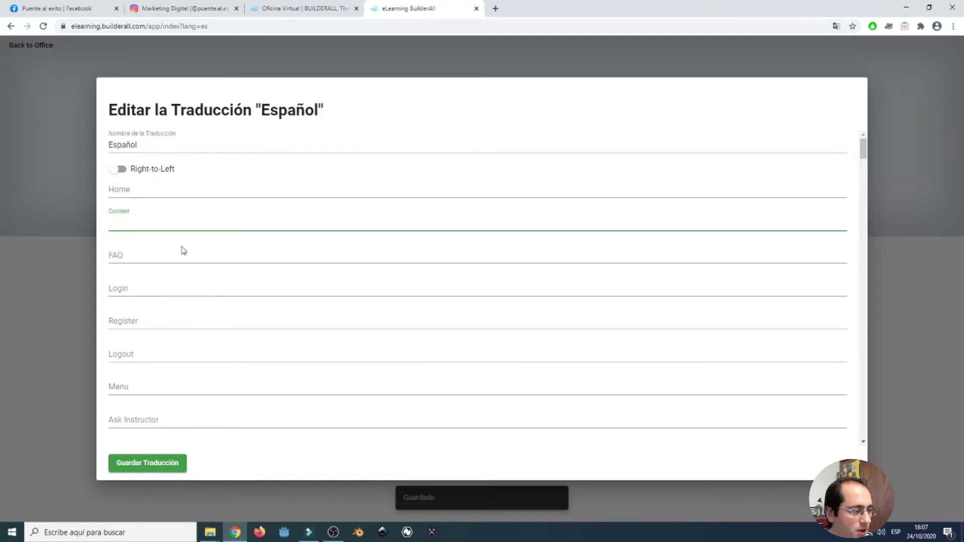
{"action": "left_click", "coordinate": [164, 187]}
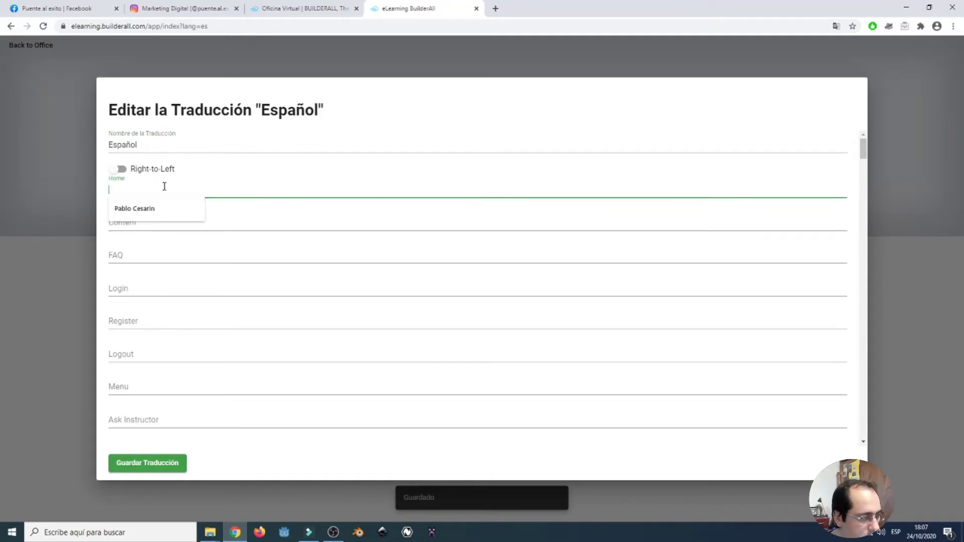
{"action": "type", "text": "Inicio"}
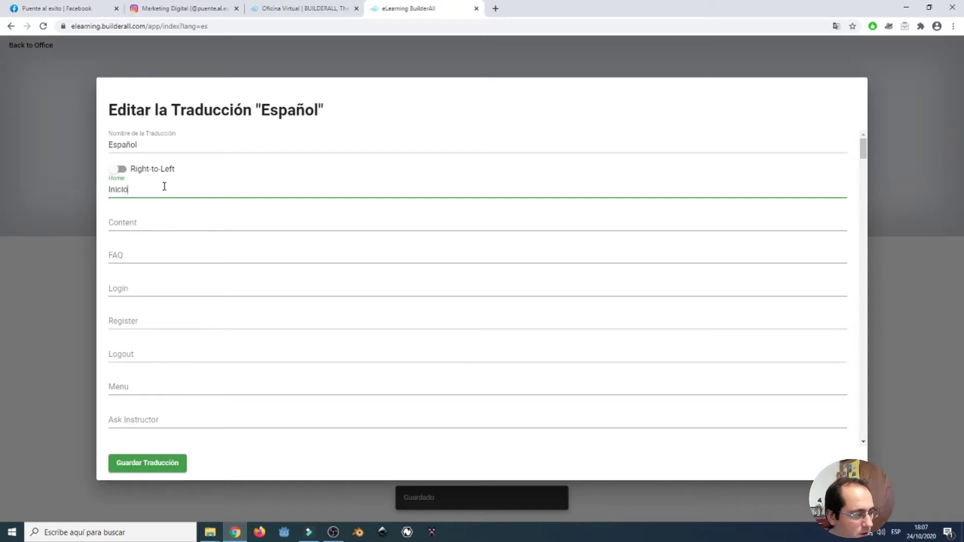
{"action": "left_click", "coordinate": [171, 222]}
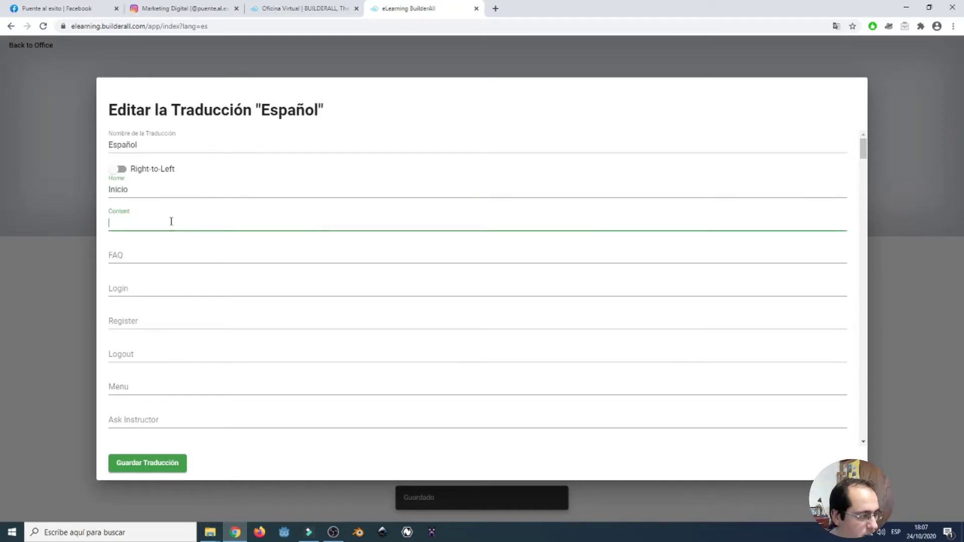
{"action": "type", "text": "Contenido"}
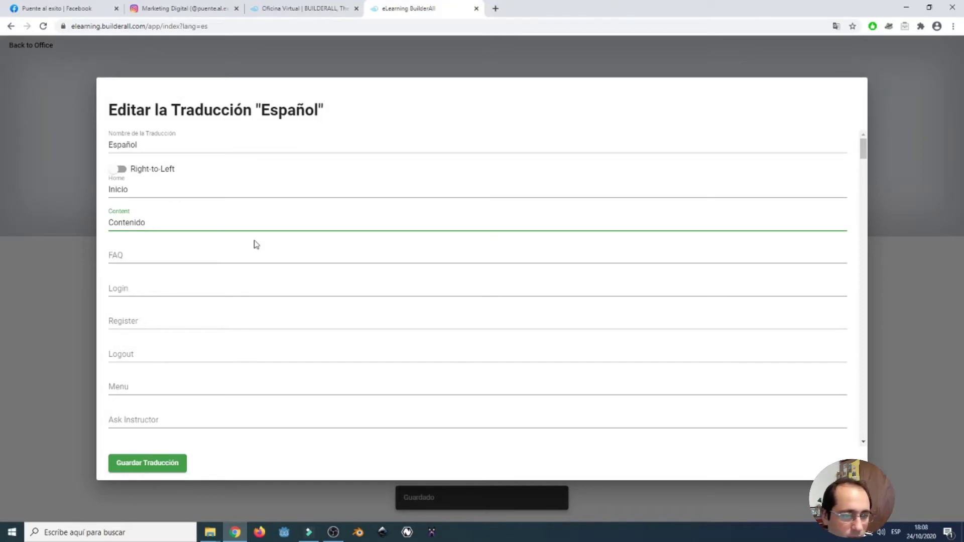
Scroll through the remaining Español translation labels and return to the top.
{"action": "scroll", "coordinate": [359, 281], "scroll_direction": "down", "scroll_amount": 9}
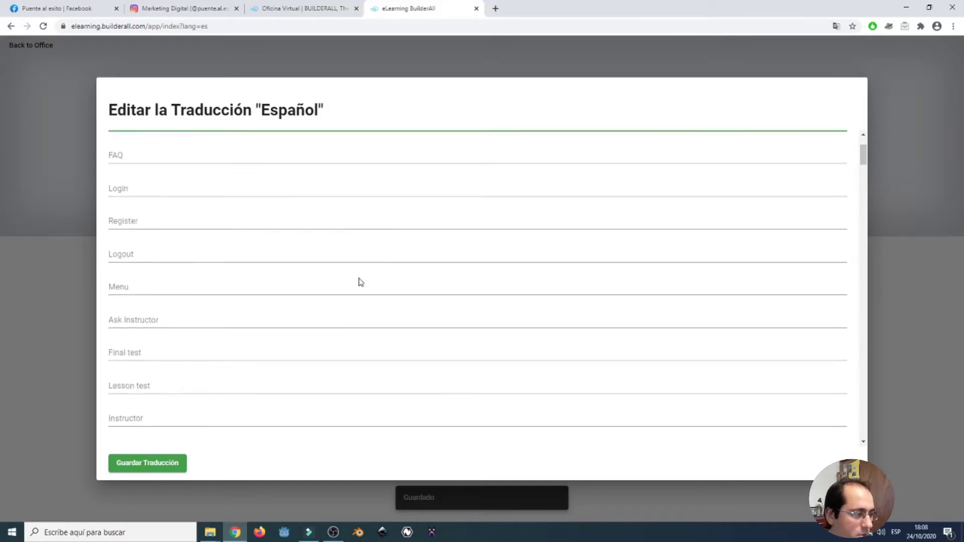
{"action": "scroll", "coordinate": [359, 281], "scroll_direction": "down", "scroll_amount": 10}
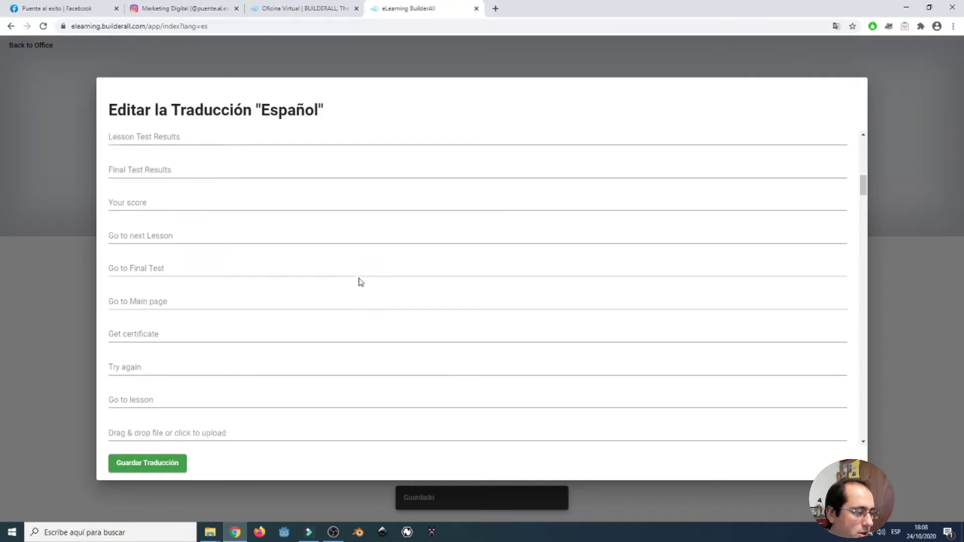
{"action": "scroll", "coordinate": [359, 282], "scroll_direction": "down", "scroll_amount": 10}
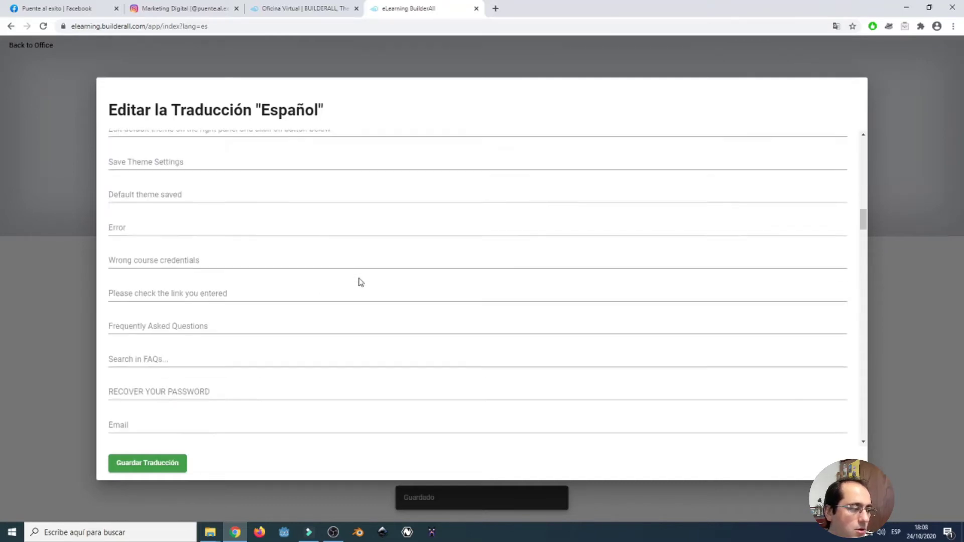
{"action": "scroll", "coordinate": [360, 280], "scroll_direction": "down", "scroll_amount": 12}
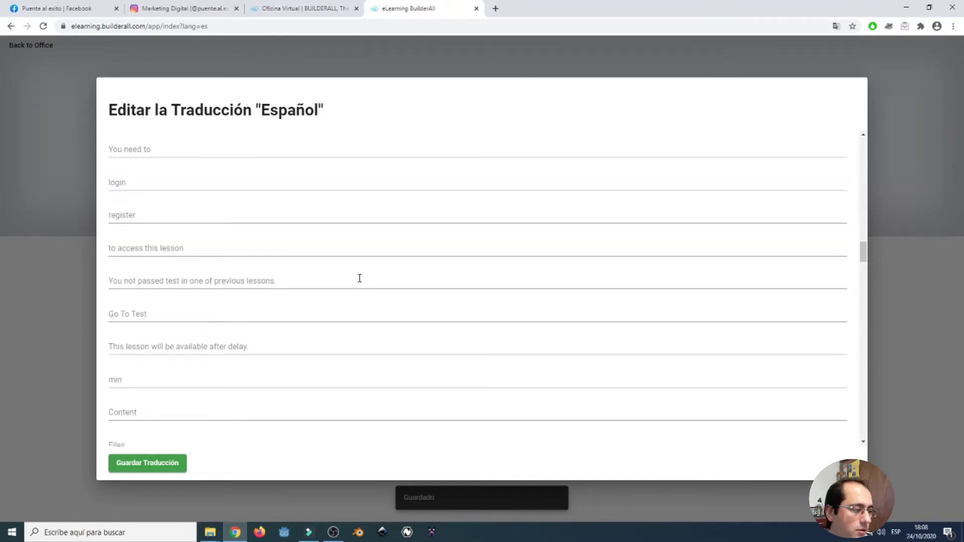
{"action": "scroll", "coordinate": [360, 278], "scroll_direction": "down", "scroll_amount": 12}
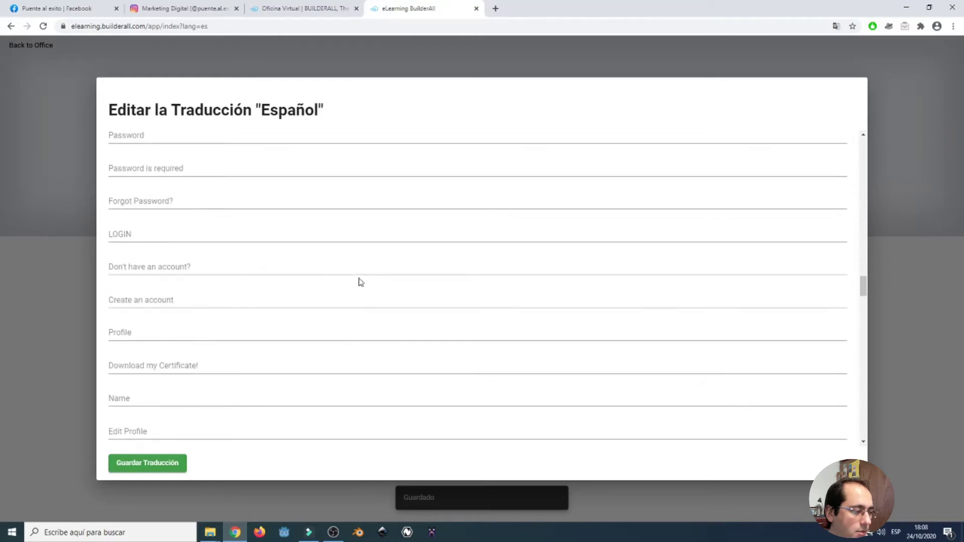
{"action": "scroll", "coordinate": [360, 278], "scroll_direction": "down", "scroll_amount": 5}
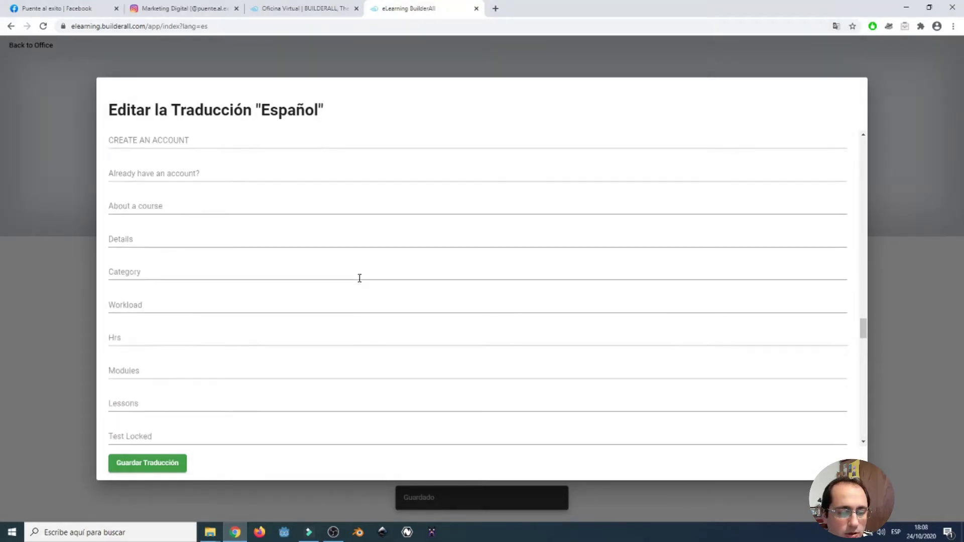
{"action": "left_click_drag", "start_coordinate": [863, 341], "coordinate": [838, 144]}
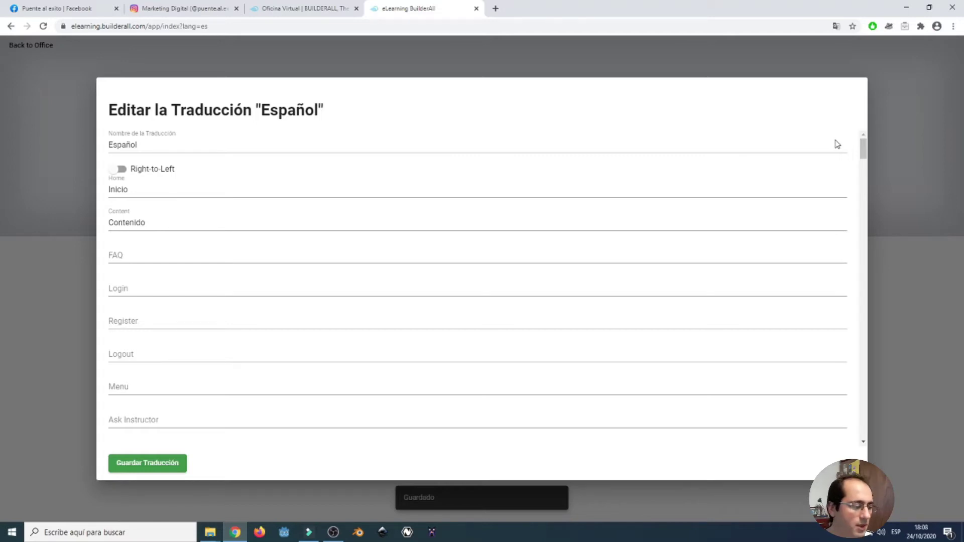
Save the Español translation and return to the Translations Editor language list.
{"action": "left_click", "coordinate": [166, 470]}
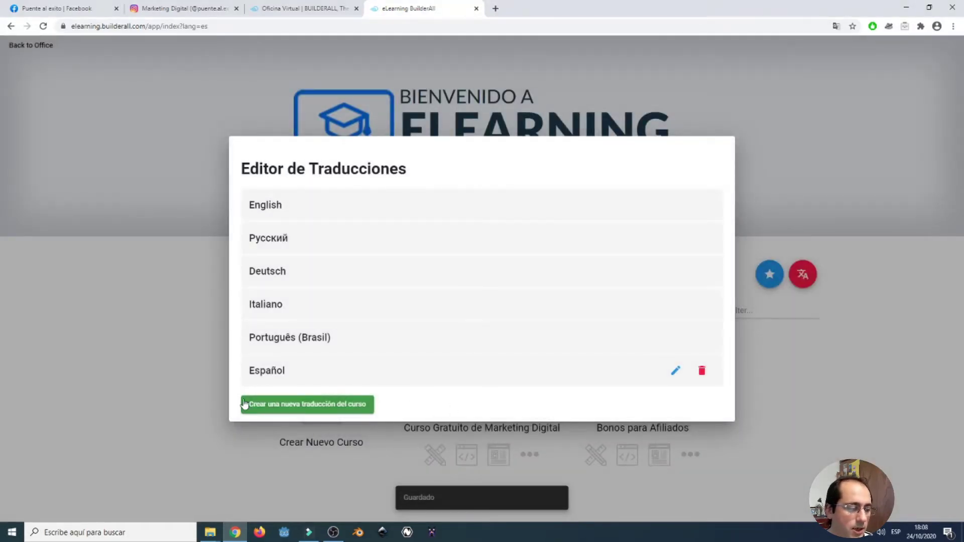
{"action": "left_click", "coordinate": [350, 406]}
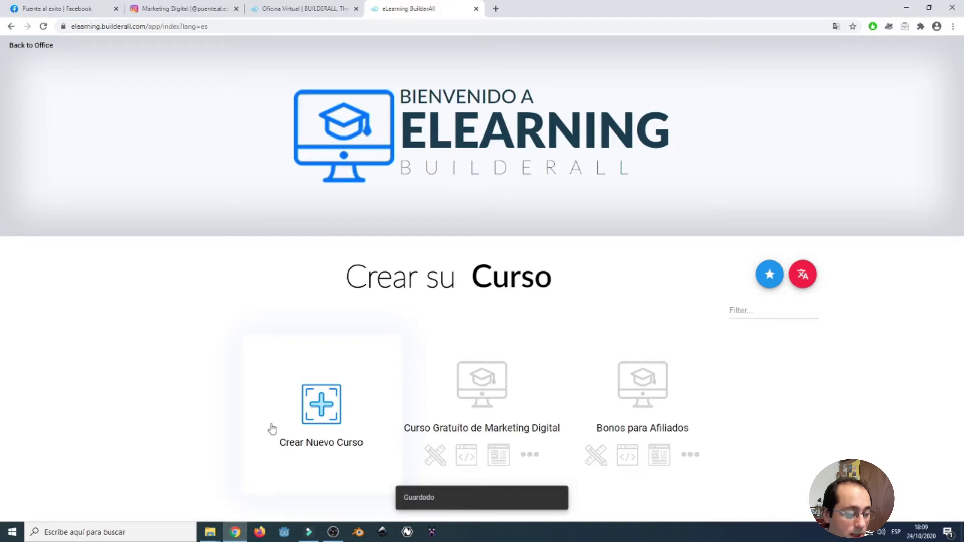
Start a new course named 'Marketing Digital' and enter the instructor's full name.
{"action": "left_click", "coordinate": [320, 416]}
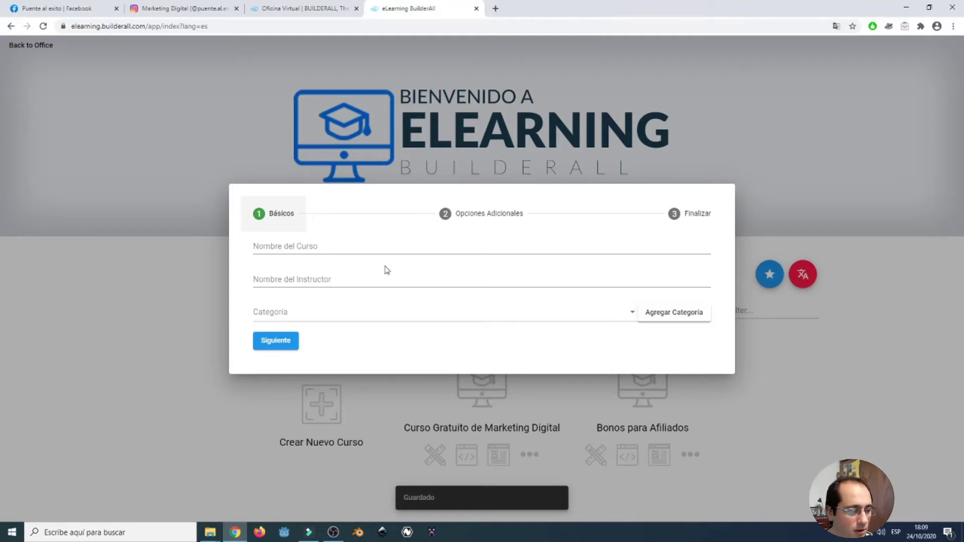
{"action": "left_click", "coordinate": [356, 247]}
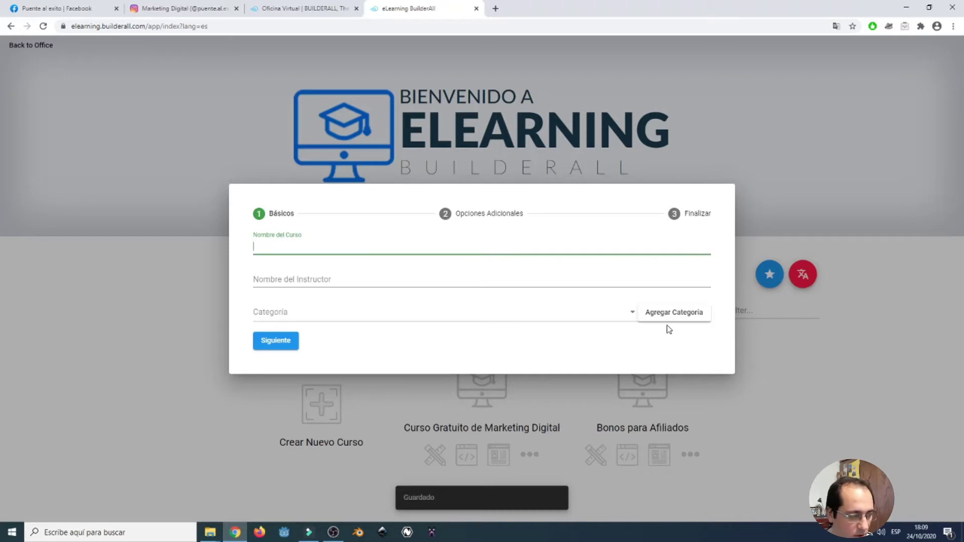
{"action": "type", "text": "Marketing"}
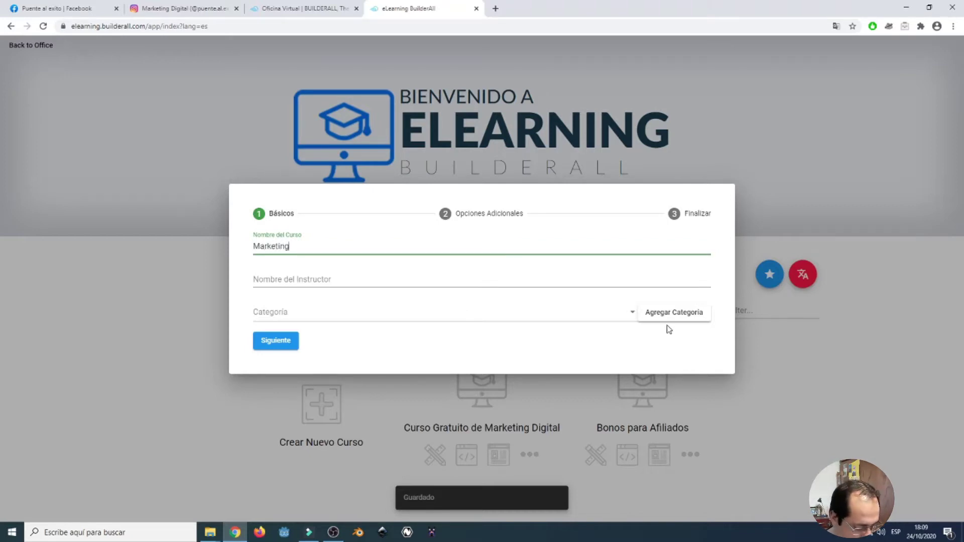
{"action": "type", "text": " Digital"}
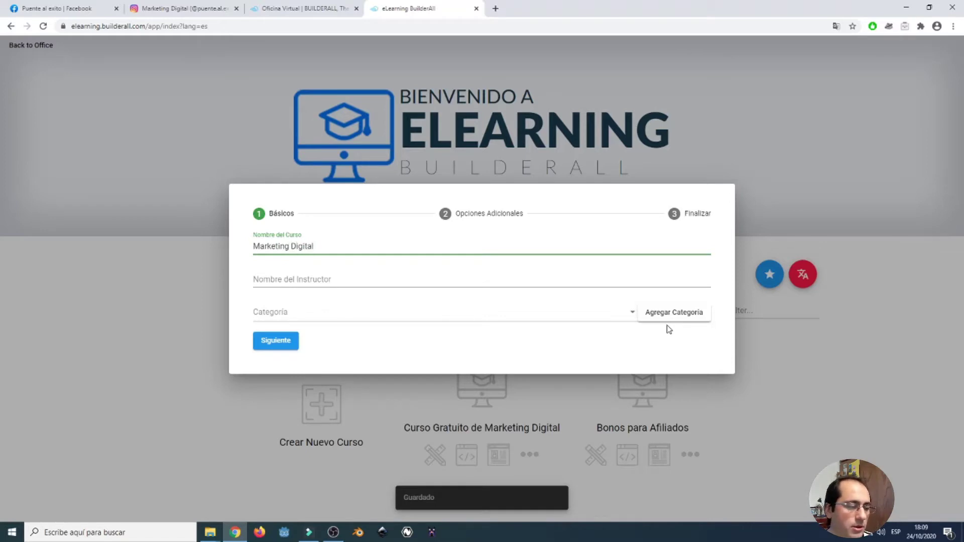
{"action": "left_click", "coordinate": [463, 278]}
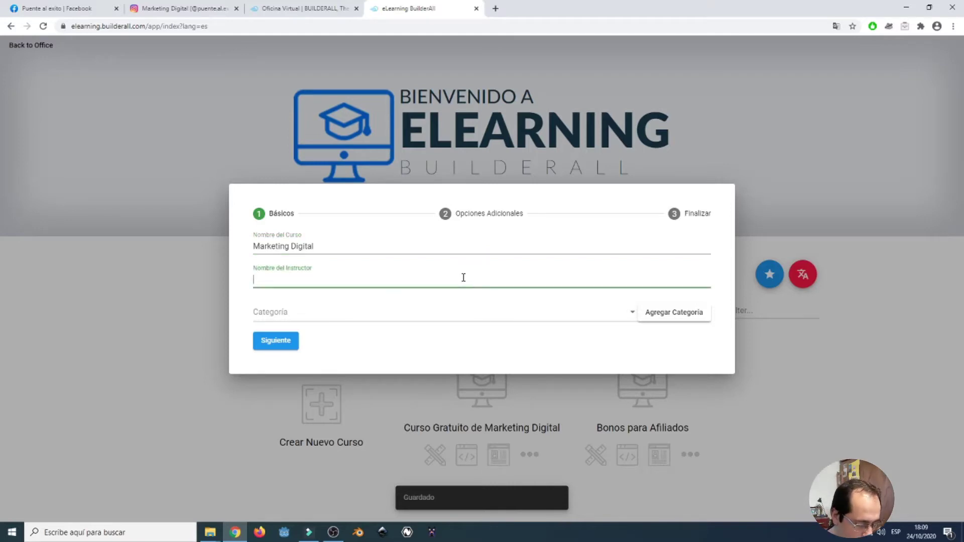
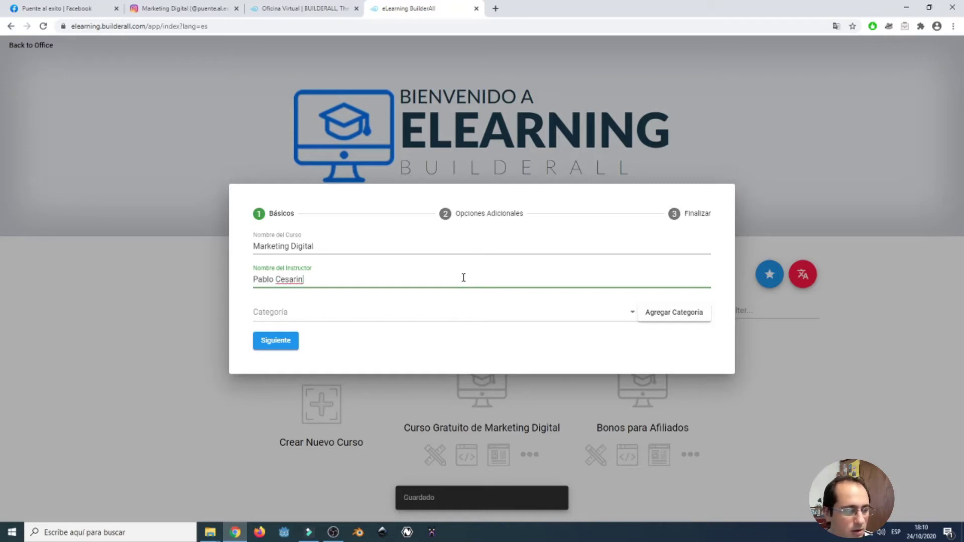
Browse the Categoria dropdown's list of course categories.
{"action": "left_click", "coordinate": [472, 322]}
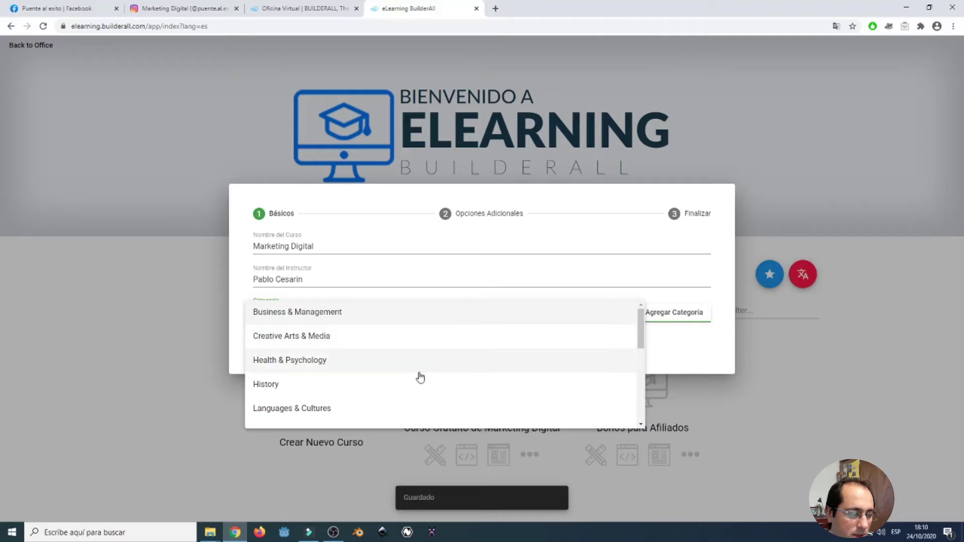
{"action": "scroll", "coordinate": [497, 380], "scroll_direction": "down", "scroll_amount": 1}
{"action": "scroll", "coordinate": [381, 389], "scroll_direction": "down", "scroll_amount": 1}
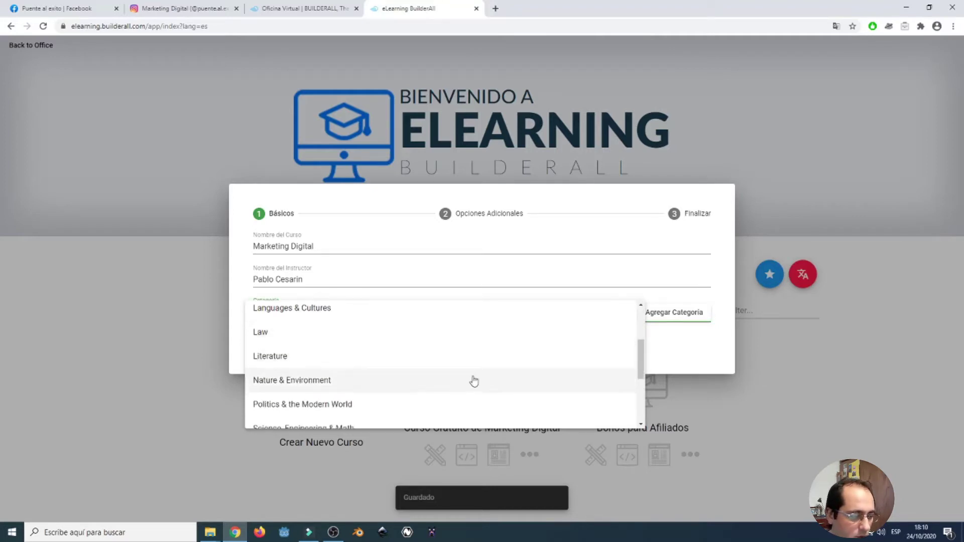
{"action": "scroll", "coordinate": [402, 346], "scroll_direction": "up", "scroll_amount": 1}
{"action": "scroll", "coordinate": [400, 340], "scroll_direction": "up", "scroll_amount": 2}
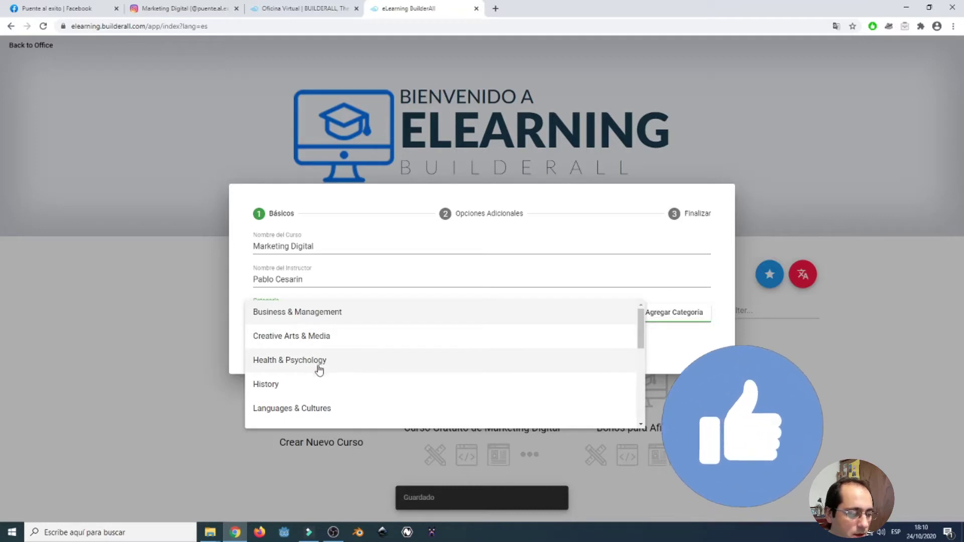
{"action": "scroll", "coordinate": [319, 365], "scroll_direction": "down", "scroll_amount": 1}
{"action": "scroll", "coordinate": [345, 370], "scroll_direction": "down", "scroll_amount": 1}
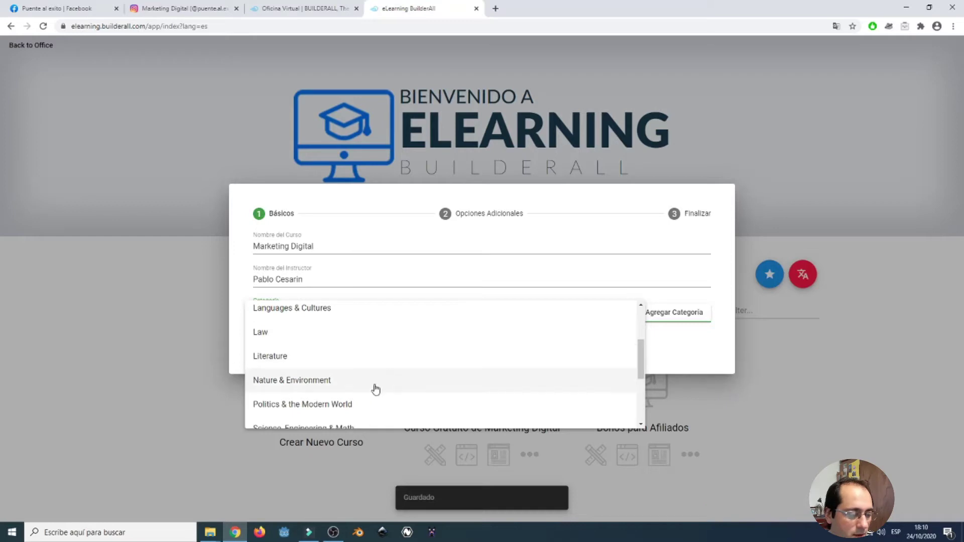
{"action": "scroll", "coordinate": [368, 381], "scroll_direction": "down", "scroll_amount": 1}
{"action": "scroll", "coordinate": [401, 372], "scroll_direction": "down", "scroll_amount": 1}
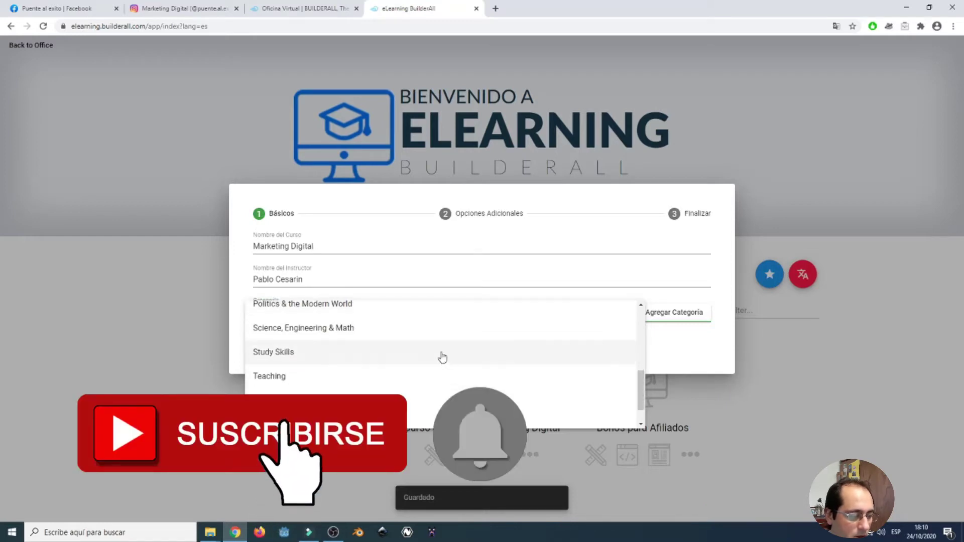
{"action": "scroll", "coordinate": [437, 348], "scroll_direction": "down", "scroll_amount": 1}
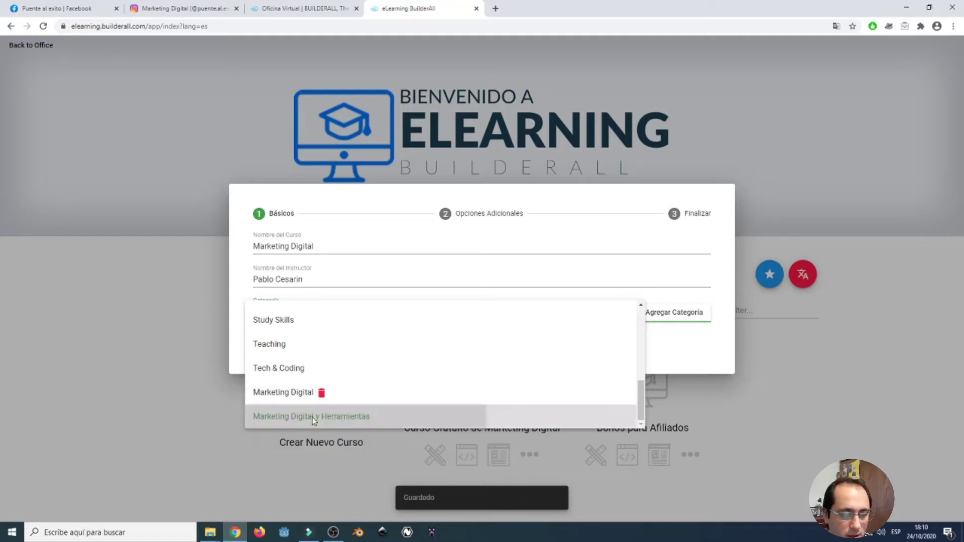
Set the category to Marketing Digital y Herramientas and advance to Opciones Adicionales.
{"action": "left_click", "coordinate": [315, 416]}
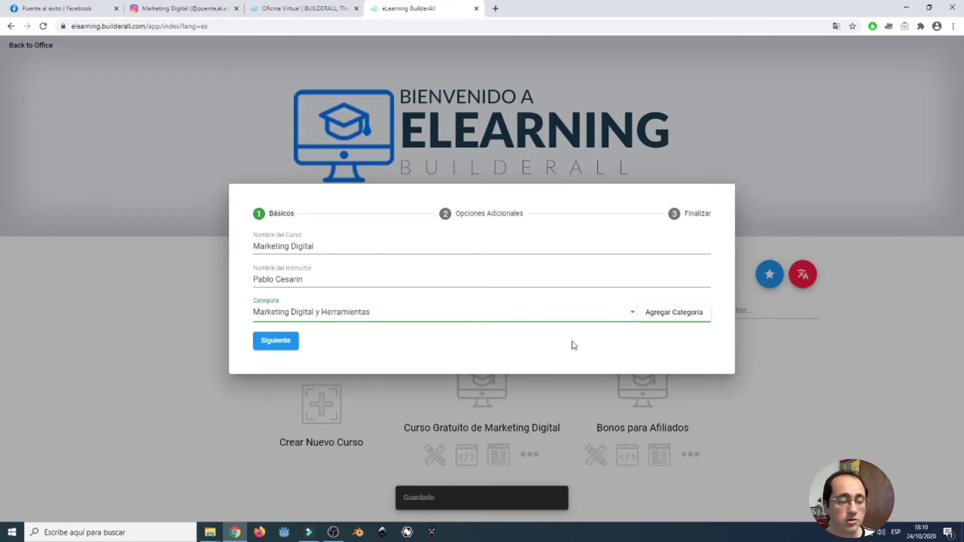
{"action": "left_click", "coordinate": [677, 321]}
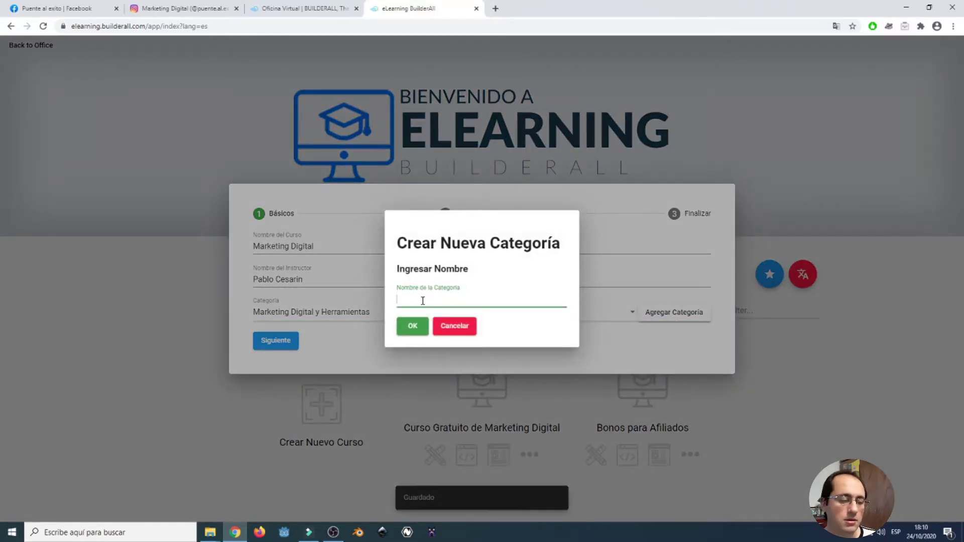
{"action": "left_click", "coordinate": [626, 339]}
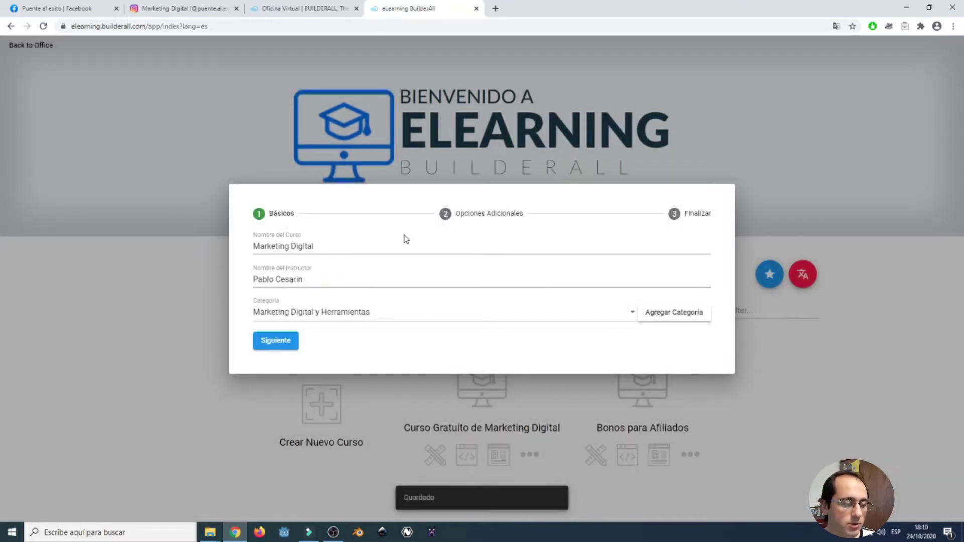
{"action": "left_click", "coordinate": [288, 341]}
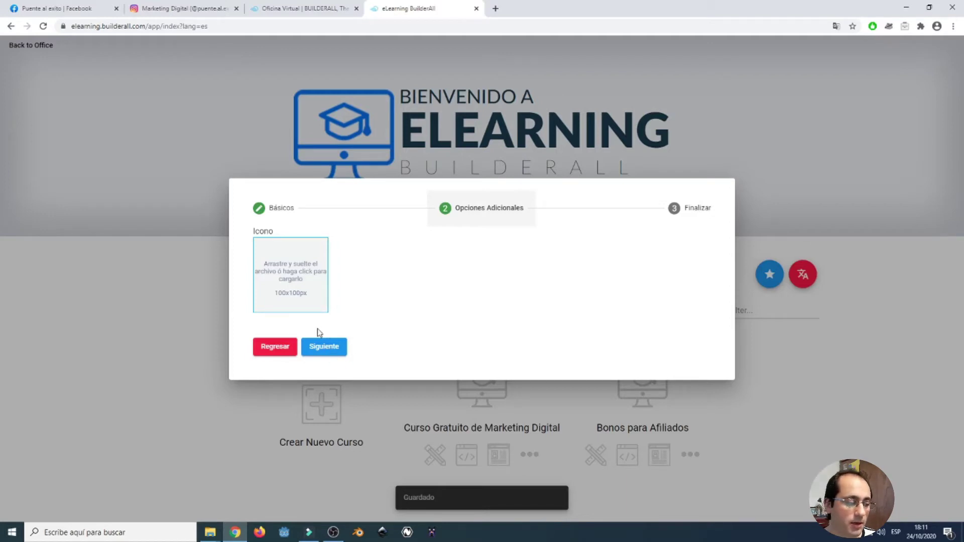
Finish the wizard and create the 'Marketing Digital' course.
{"action": "left_click", "coordinate": [328, 348]}
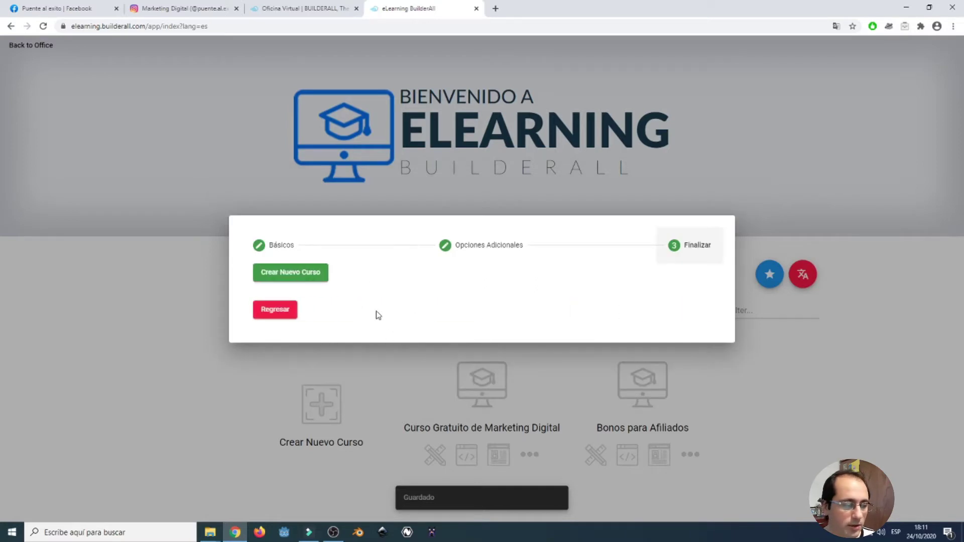
{"action": "left_click", "coordinate": [306, 277]}
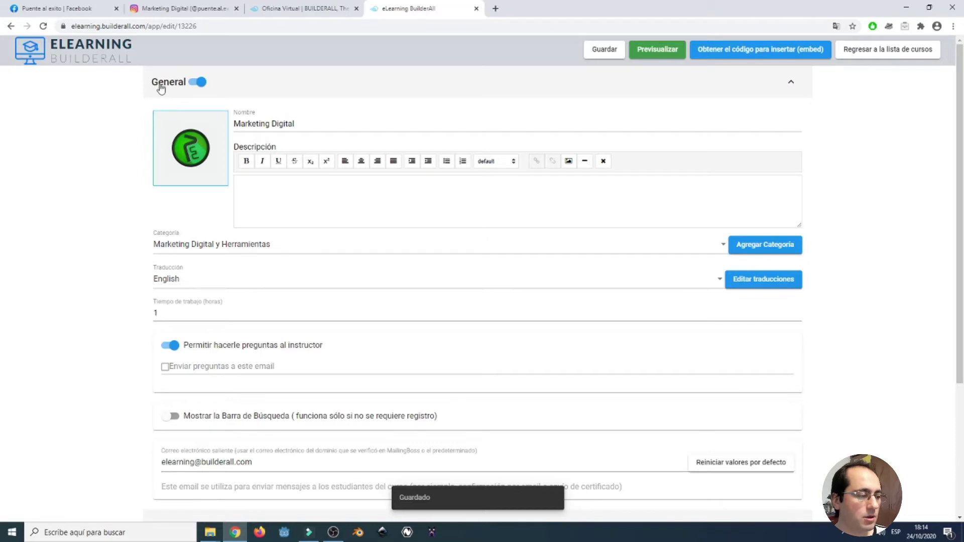
Begin the course description with 'Curso de Marketing', correcting the capitalisation typo.
{"action": "left_click_drag", "start_coordinate": [298, 124], "coordinate": [226, 127]}
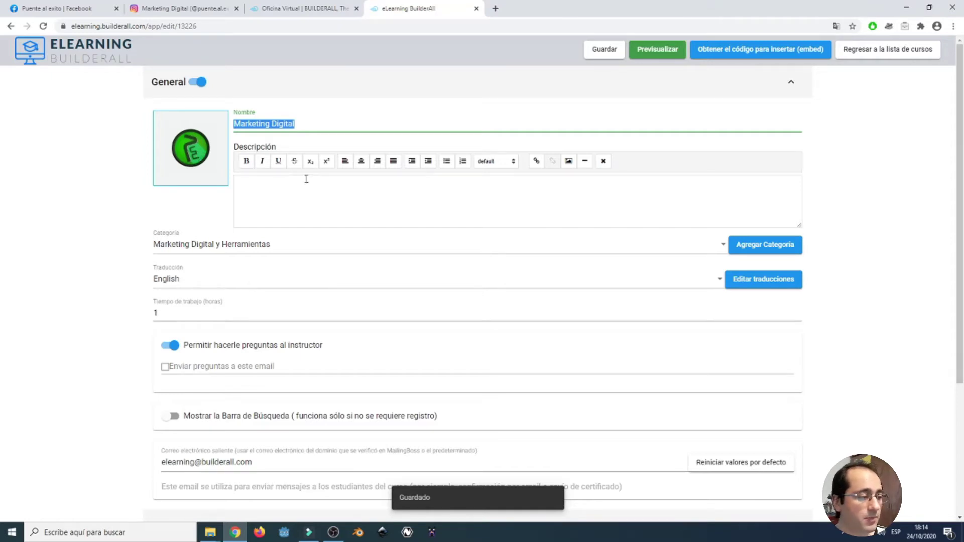
{"action": "left_click", "coordinate": [340, 187]}
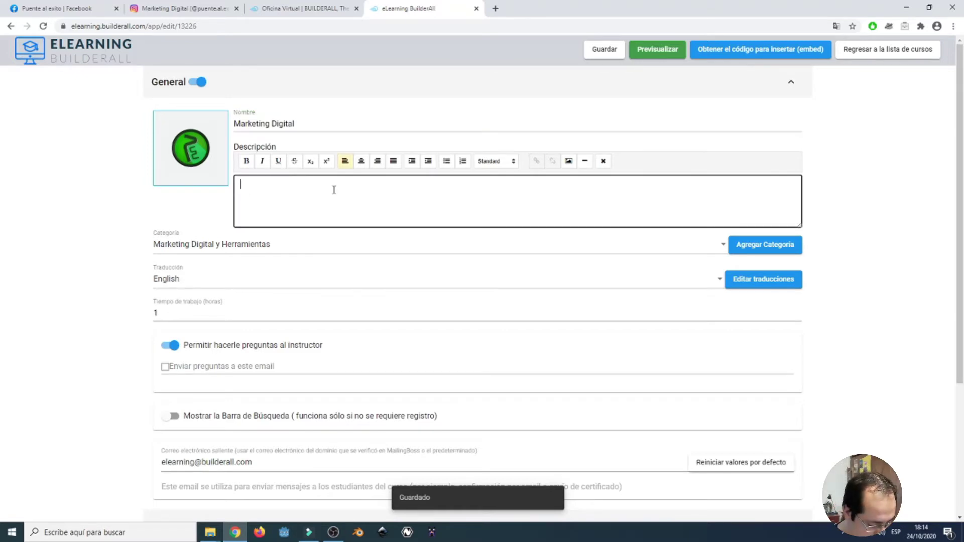
{"action": "type", "text": "C"}
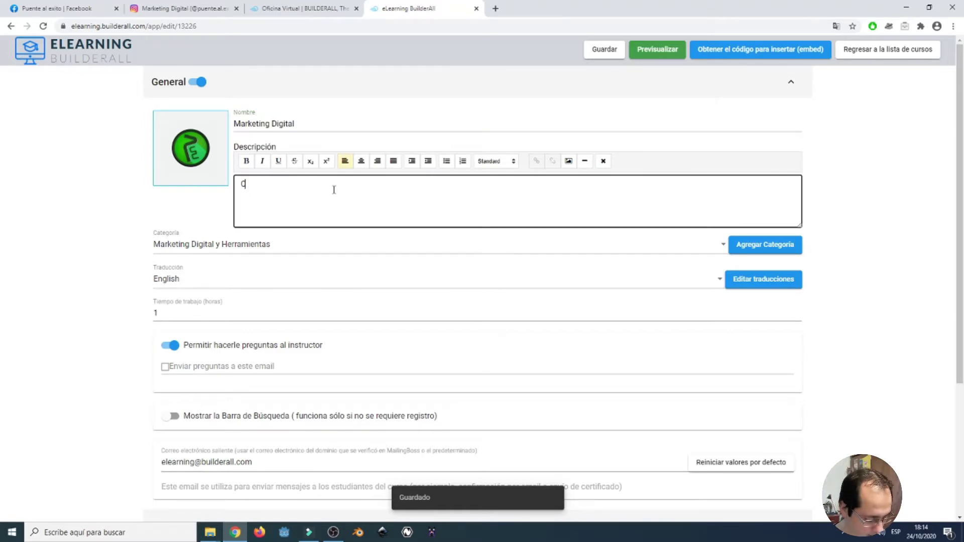
{"action": "type", "text": "urso de MArketing"}
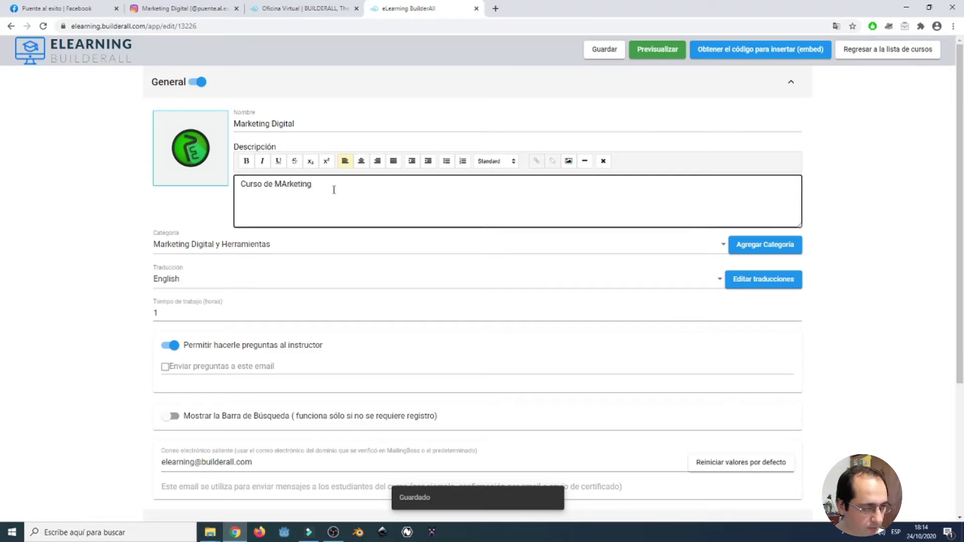
{"action": "key", "text": "Delete"}
{"action": "type", "text": "a"}
{"action": "key", "text": "End"}
Continue the description: 'Digital en donde aprenderás técnicas y estrategias para crecer en internet. Redes Sociales y mucho más'.
{"action": "type", "text": "Digit"}
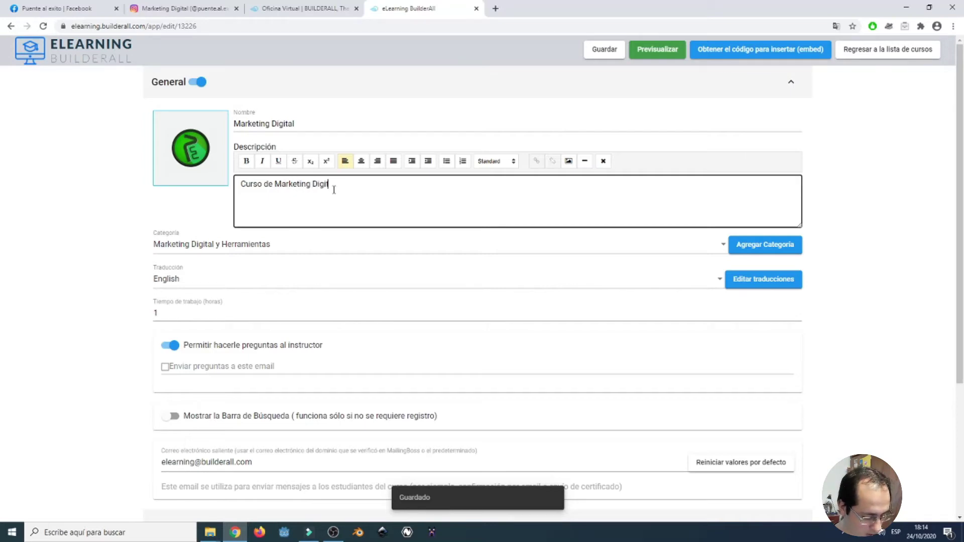
{"action": "type", "text": "al en donde a"}
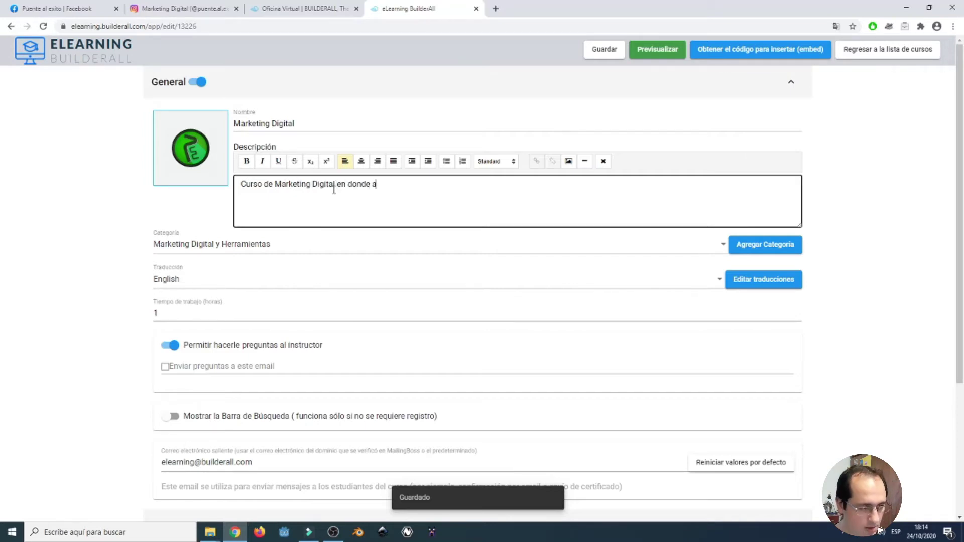
{"action": "type", "text": "prenderás"}
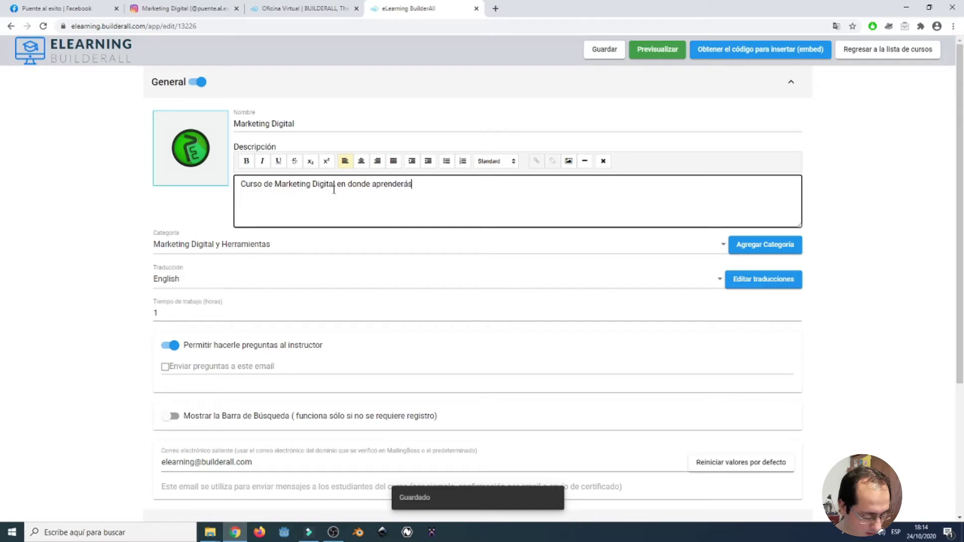
{"action": "type", "text": " te"}
{"action": "key", "text": "BackSpace"}
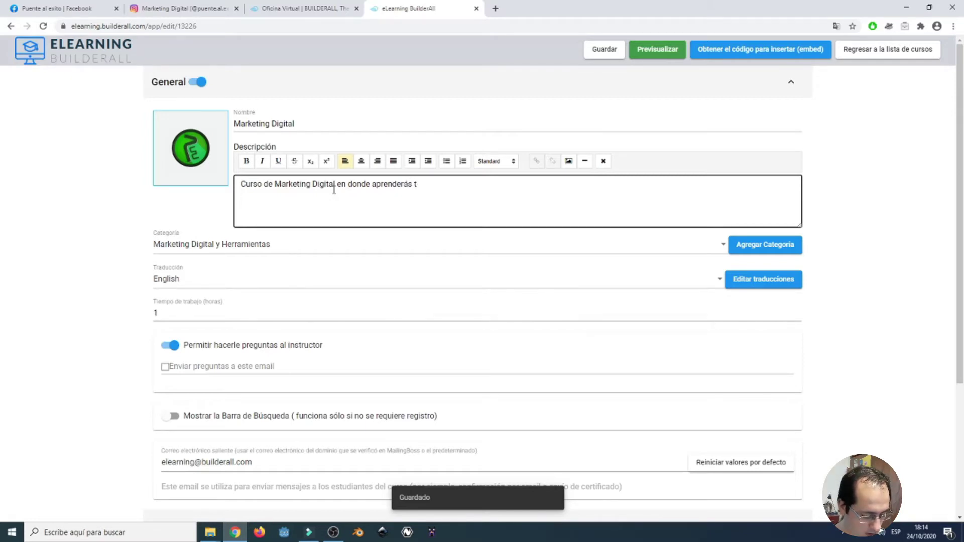
{"action": "type", "text": "écnicas"}
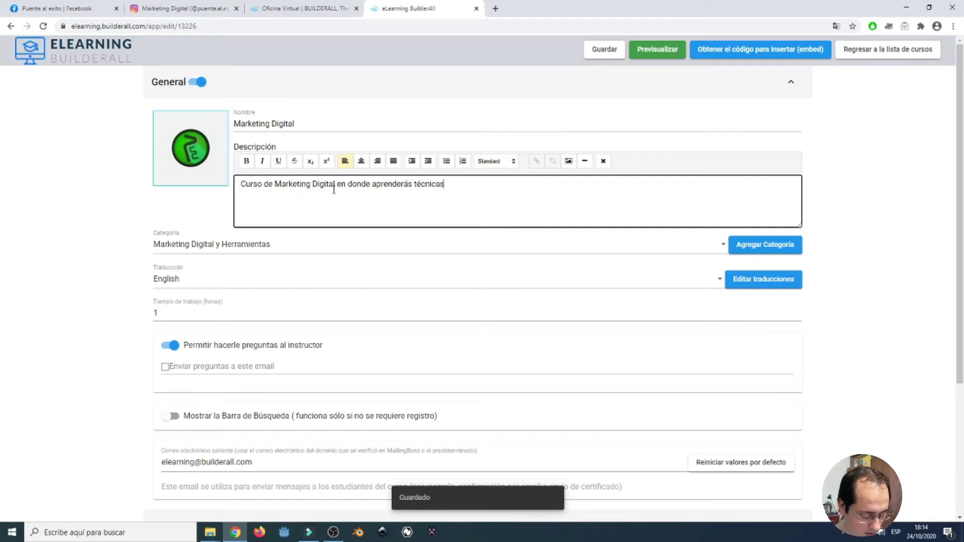
{"action": "type", "text": " y estrateg"}
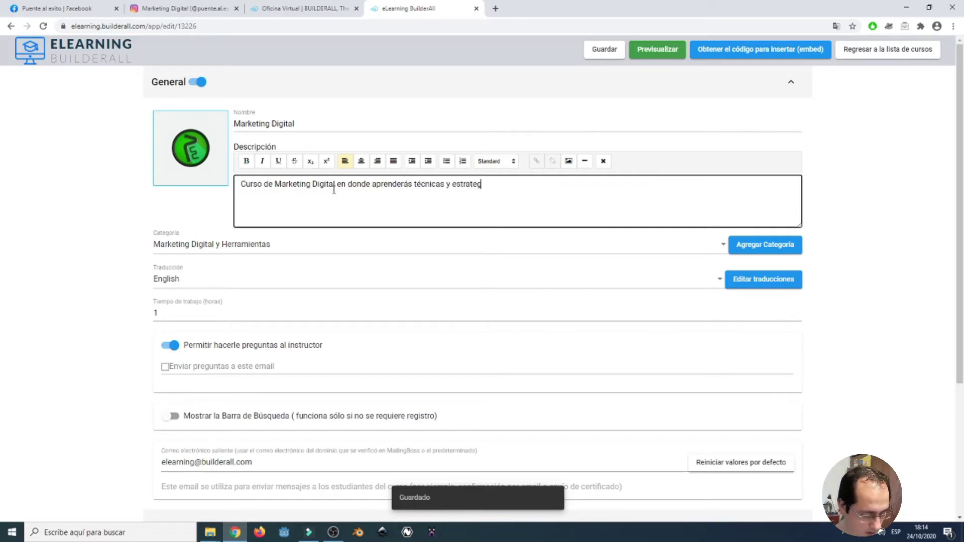
{"action": "type", "text": "ias para crecer"}
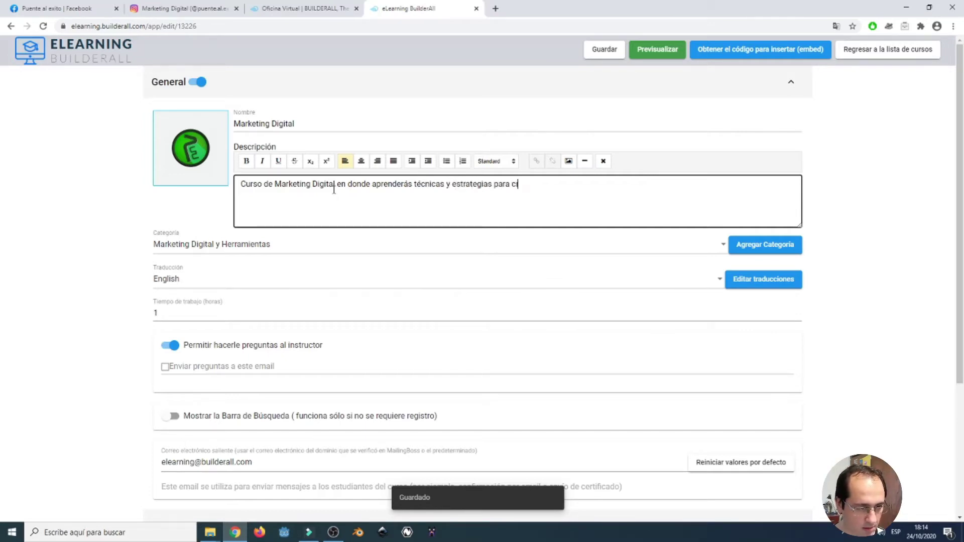
{"action": "type", "text": " e"}
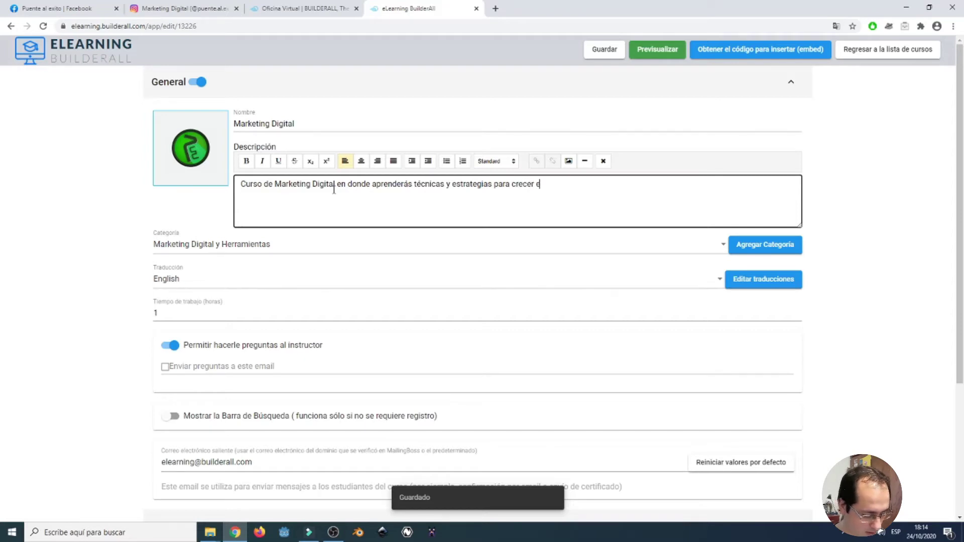
{"action": "type", "text": "n internet. Red"}
{"action": "key", "text": "BackSpace"}
{"action": "key", "text": "BackSpace"}
{"action": "type", "text": "edes Sociae"}
{"action": "key", "text": "BackSpace"}
{"action": "type", "text": "les y mucho m"}
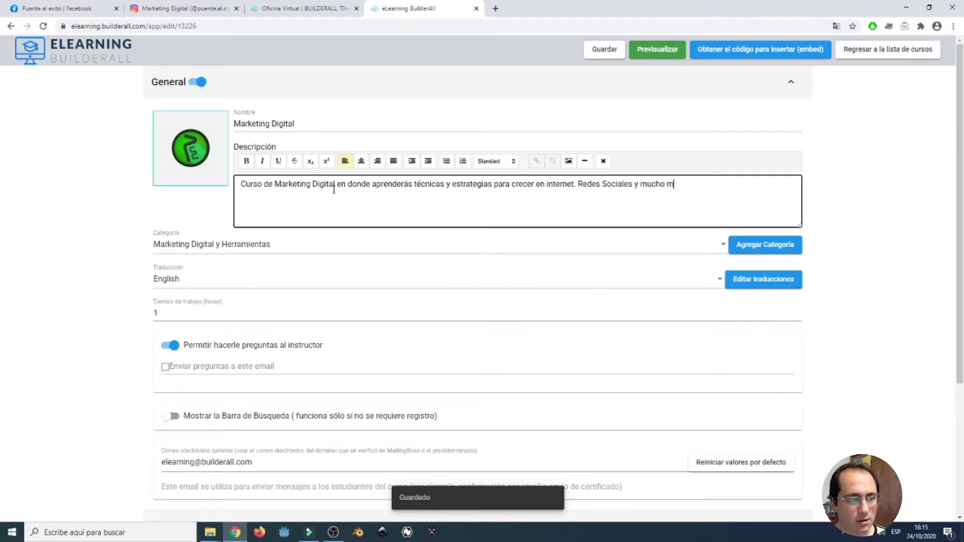
{"action": "type", "text": "ás"}
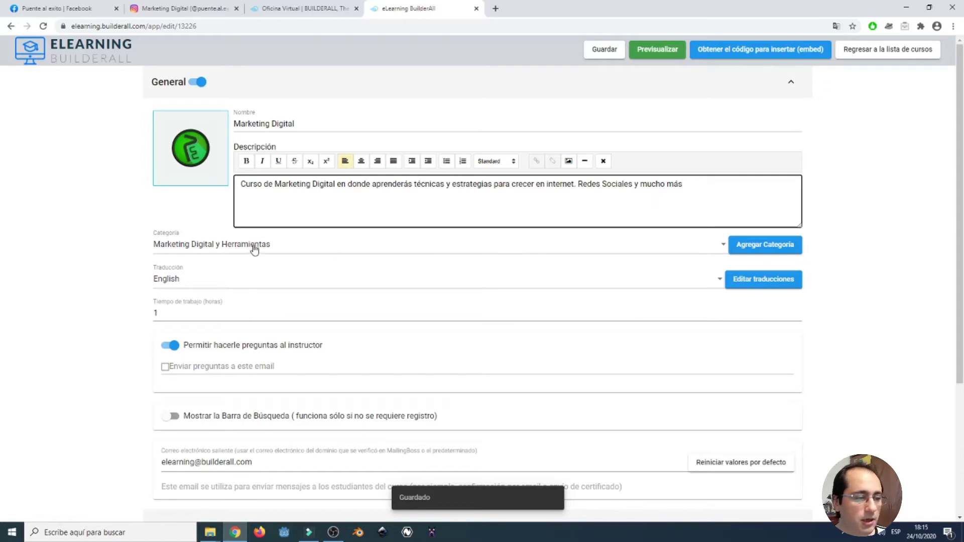
Choose Español from the Traducción language list for the course.
{"action": "scroll", "coordinate": [251, 246], "scroll_direction": "down", "scroll_amount": 1}
{"action": "scroll", "coordinate": [246, 226], "scroll_direction": "down", "scroll_amount": 1}
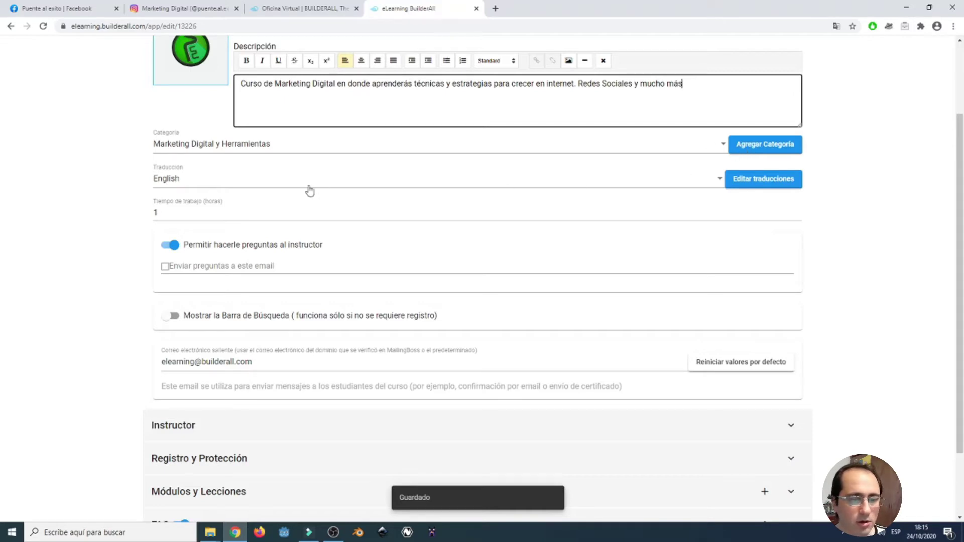
{"action": "left_click", "coordinate": [705, 187]}
{"action": "scroll", "coordinate": [602, 266], "scroll_direction": "down", "scroll_amount": 1}
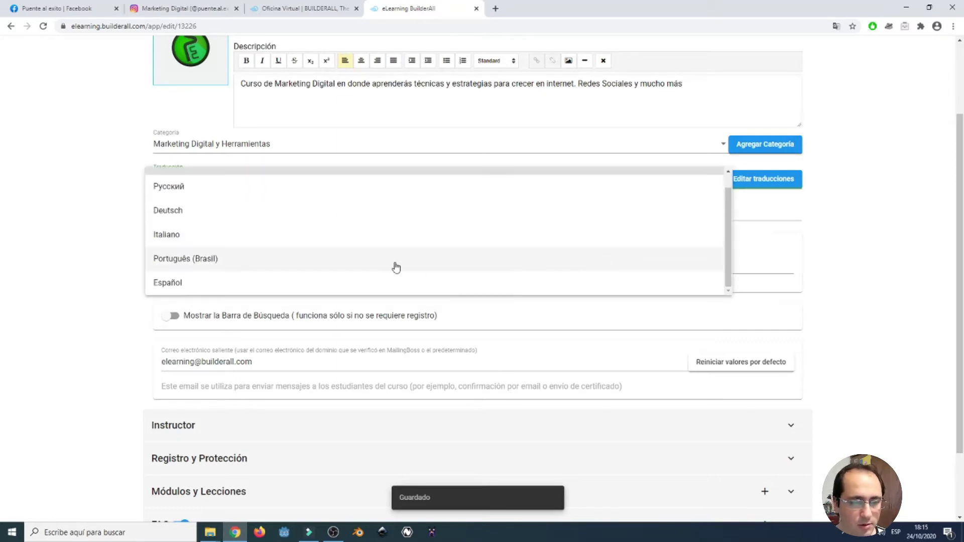
{"action": "left_click", "coordinate": [377, 282]}
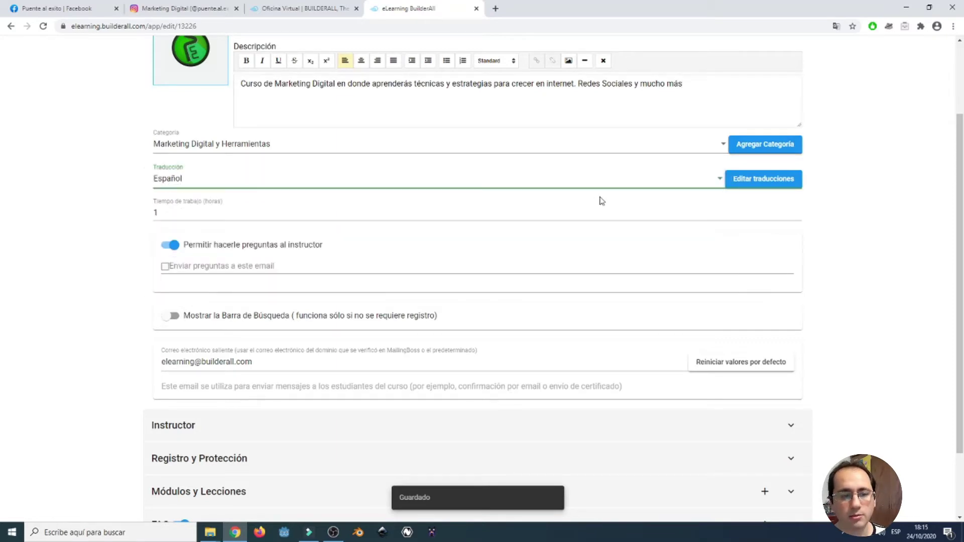
{"action": "left_click", "coordinate": [751, 189]}
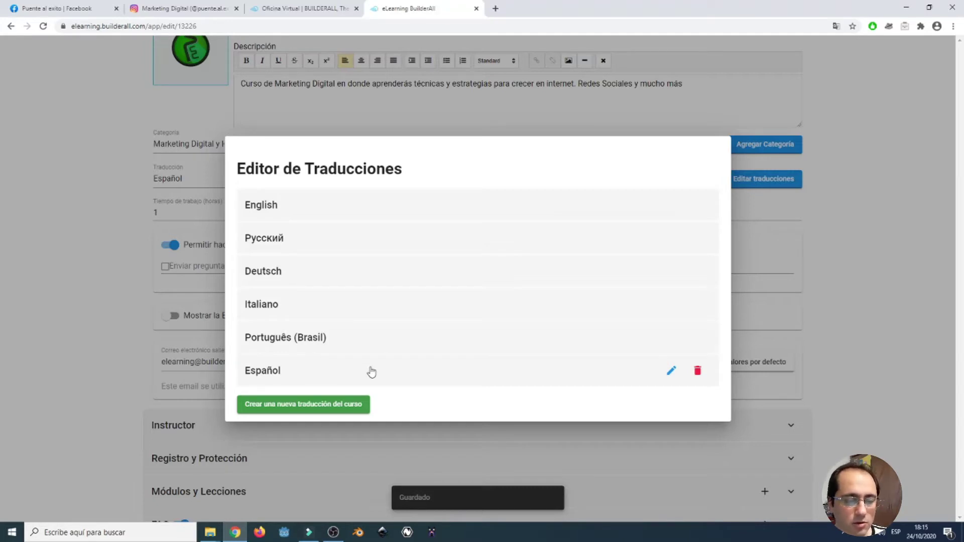
{"action": "left_click", "coordinate": [856, 206]}
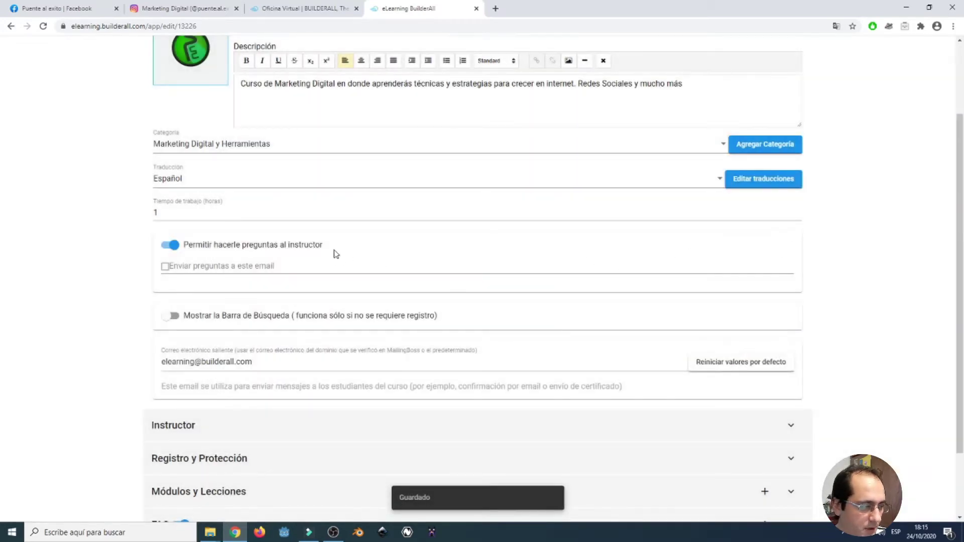
Change Tiempo de trabajo (horas) from 1 to 3 hours.
{"action": "left_click", "coordinate": [212, 213]}
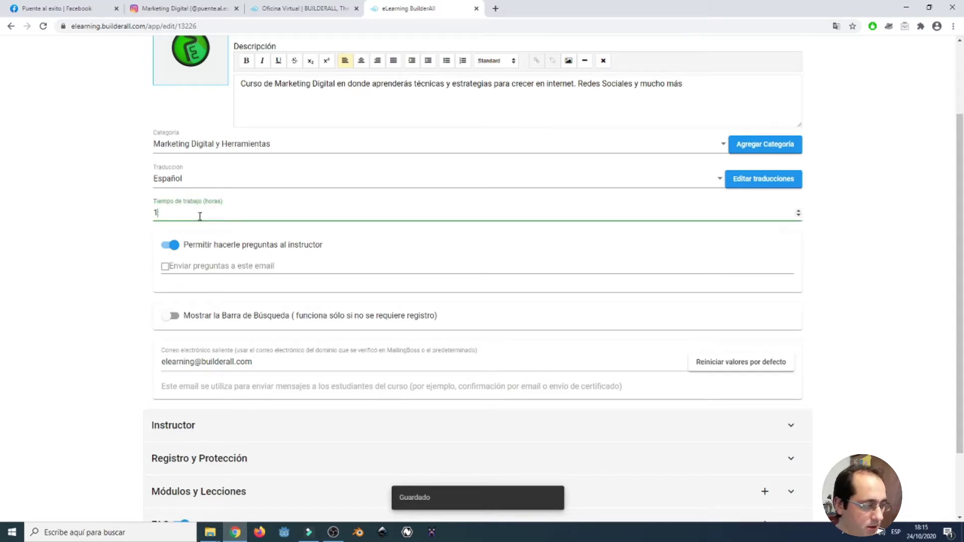
{"action": "left_click_drag", "start_coordinate": [199, 215], "coordinate": [138, 217]}
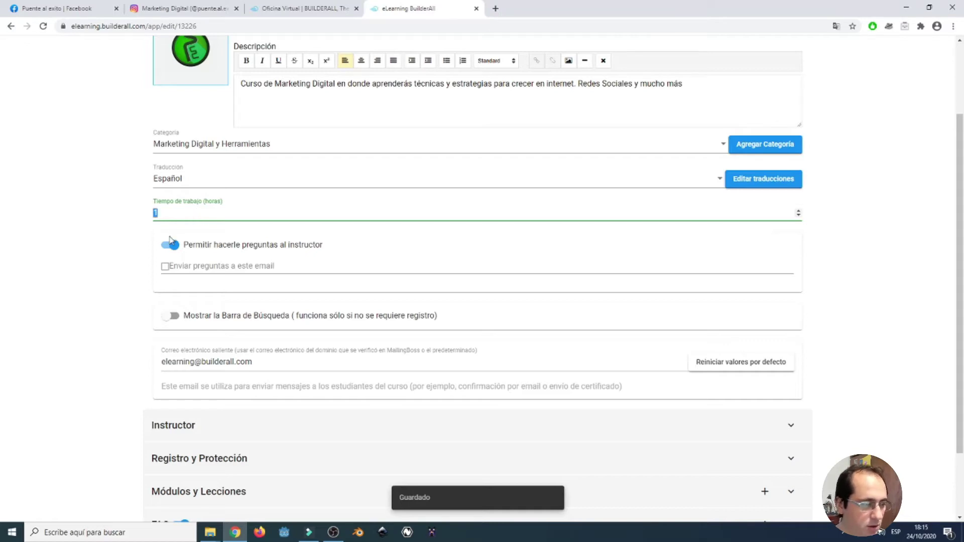
{"action": "type", "text": "2"}
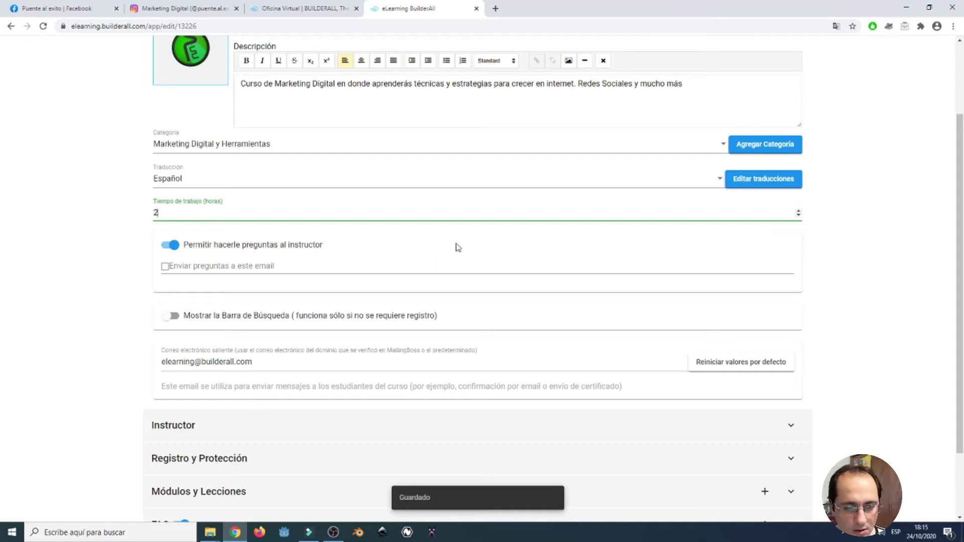
{"action": "left_click", "coordinate": [799, 215]}
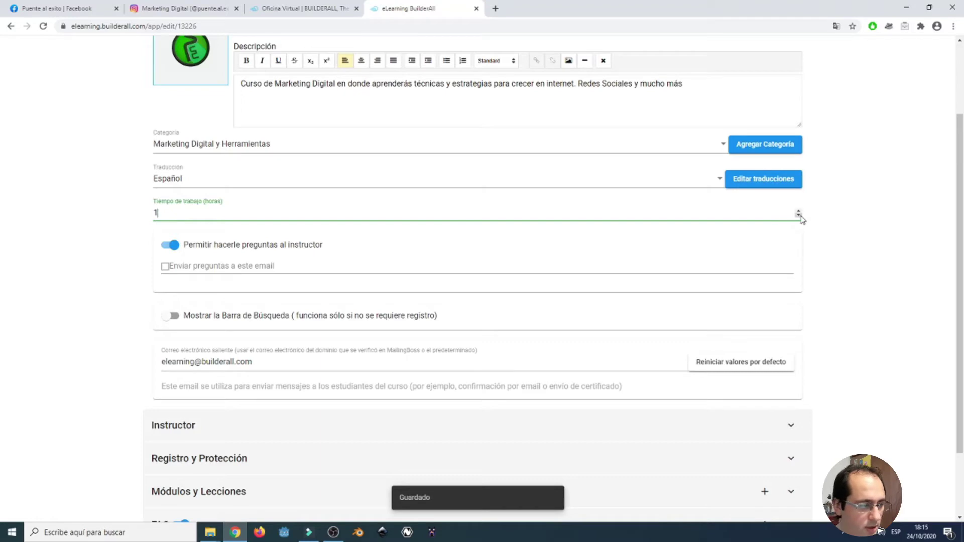
{"action": "left_click", "coordinate": [799, 211]}
{"action": "left_click", "coordinate": [799, 211]}
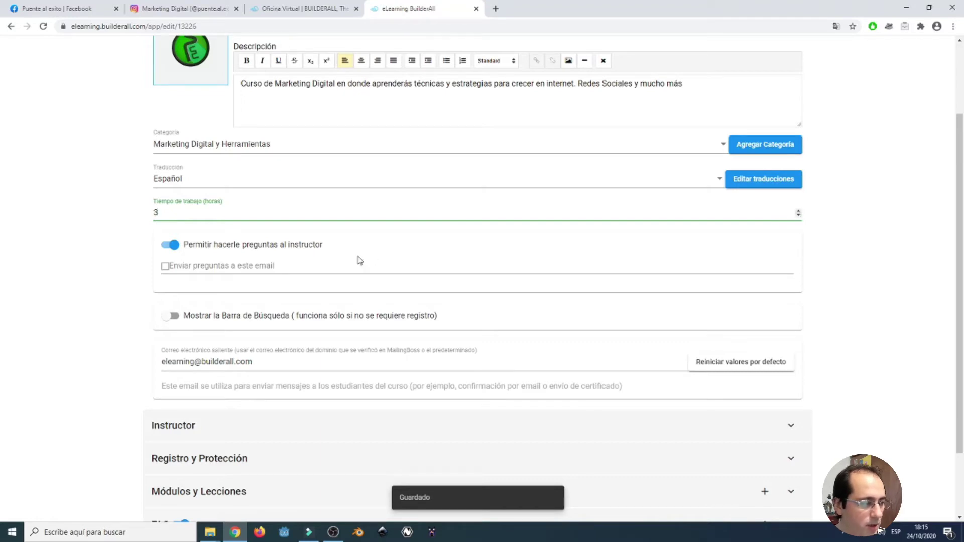
{"action": "left_click", "coordinate": [85, 260]}
{"action": "scroll", "coordinate": [158, 257], "scroll_direction": "down", "scroll_amount": 1}
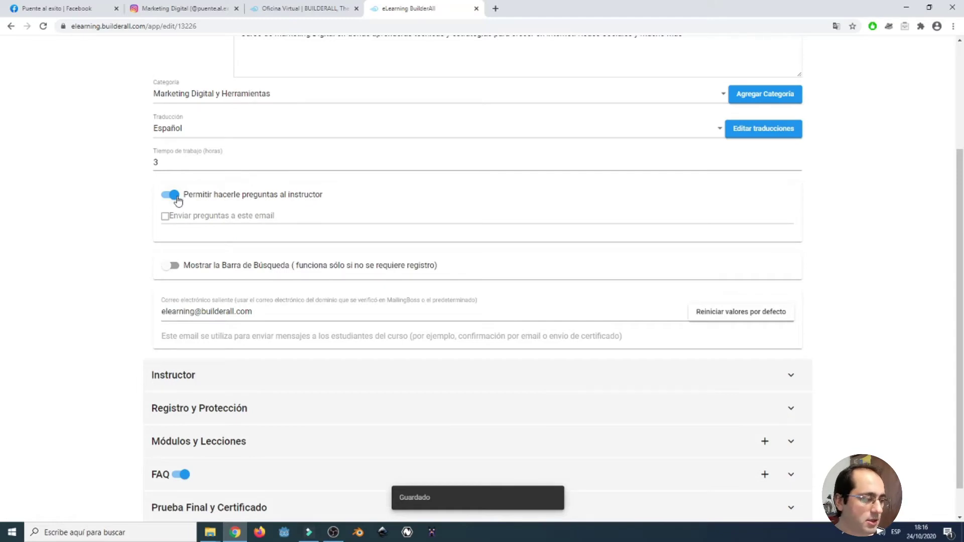
Keep instructor questions allowed and enter the instructor's e-mail address to receive them.
{"action": "left_click", "coordinate": [176, 197]}
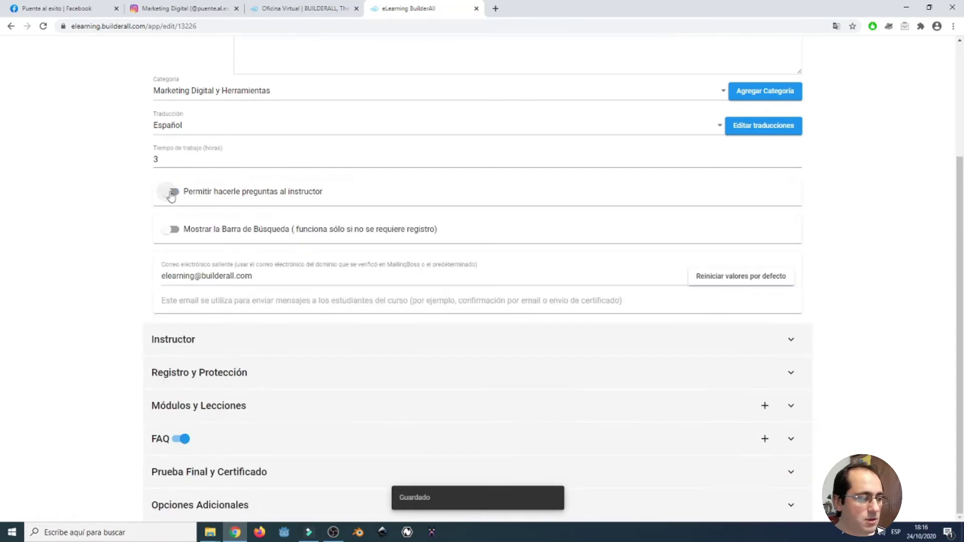
{"action": "left_click", "coordinate": [173, 195]}
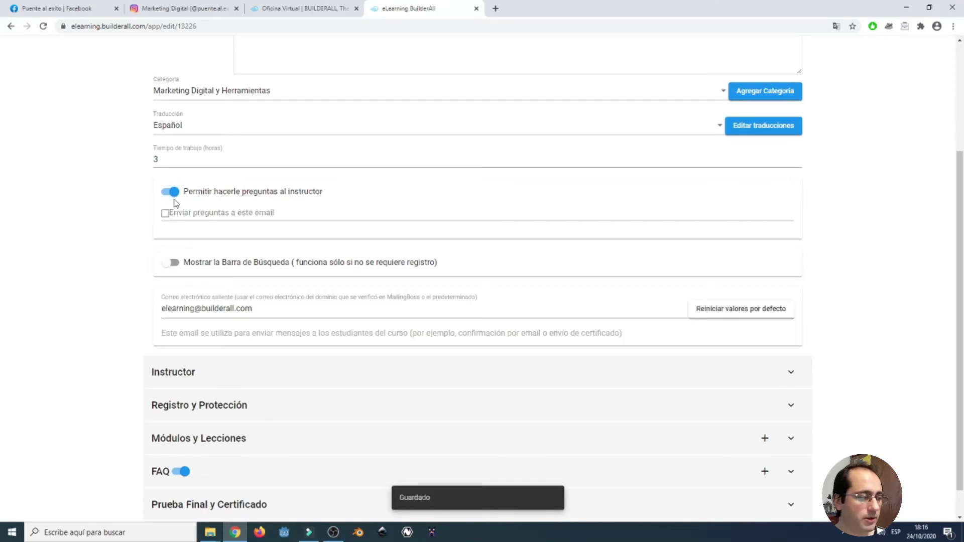
{"action": "left_click", "coordinate": [168, 219]}
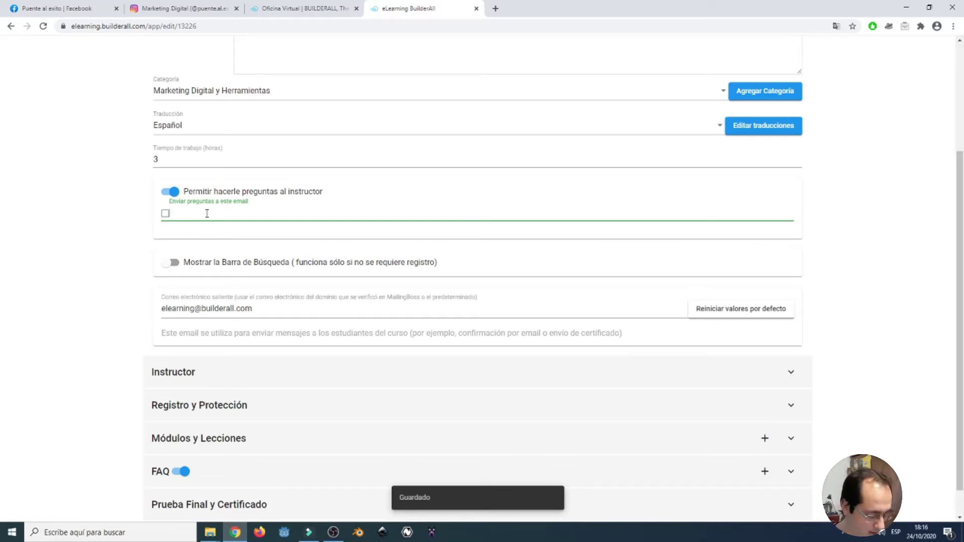
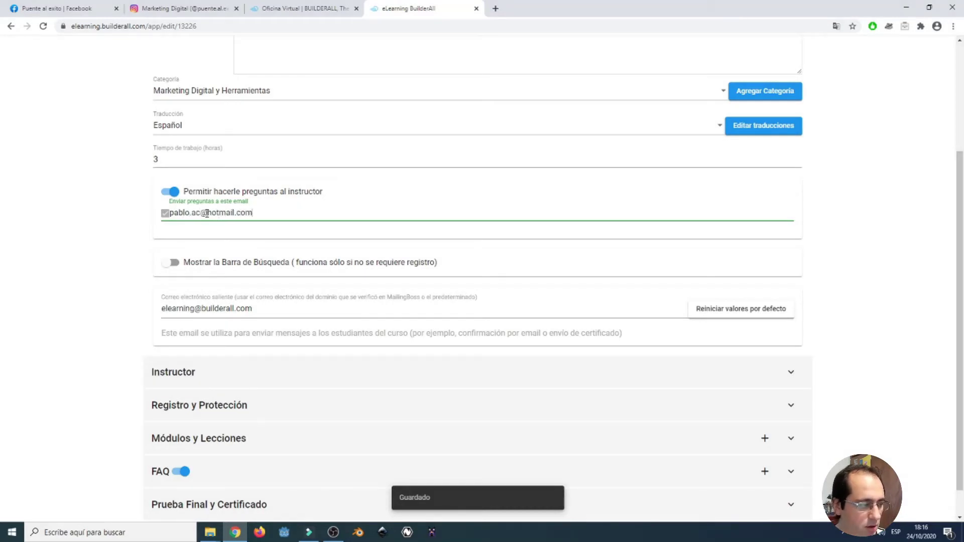
{"action": "scroll", "coordinate": [124, 294], "scroll_direction": "down", "scroll_amount": 1}
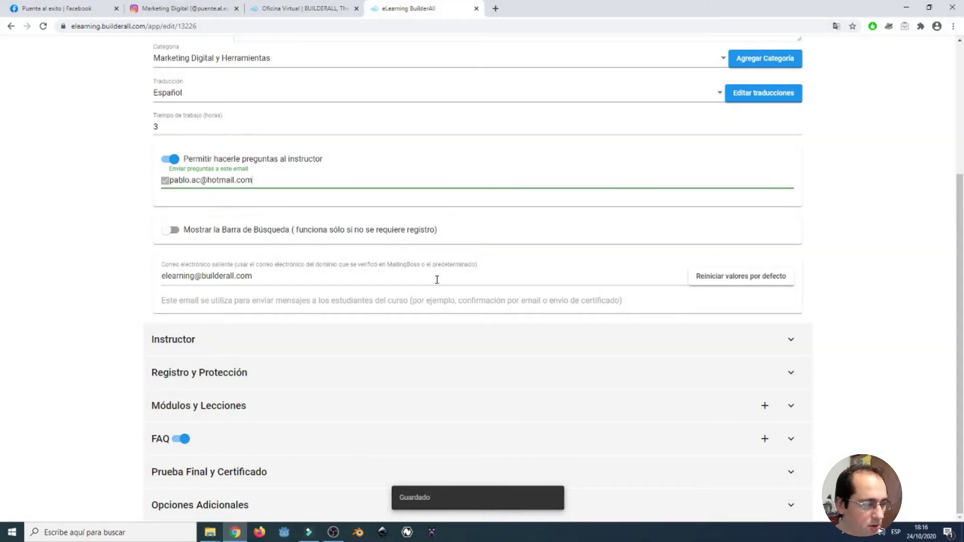
{"action": "left_click_drag", "start_coordinate": [257, 276], "coordinate": [161, 275]}
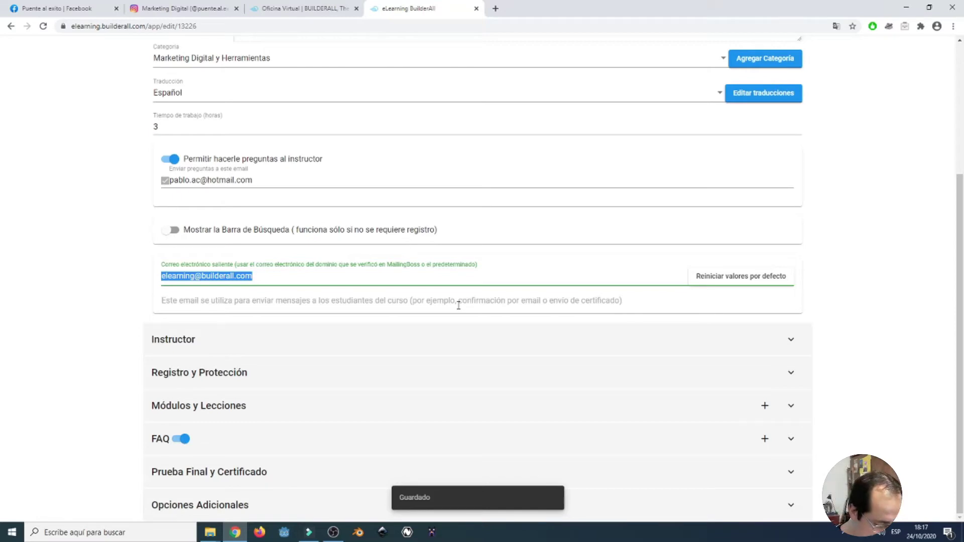
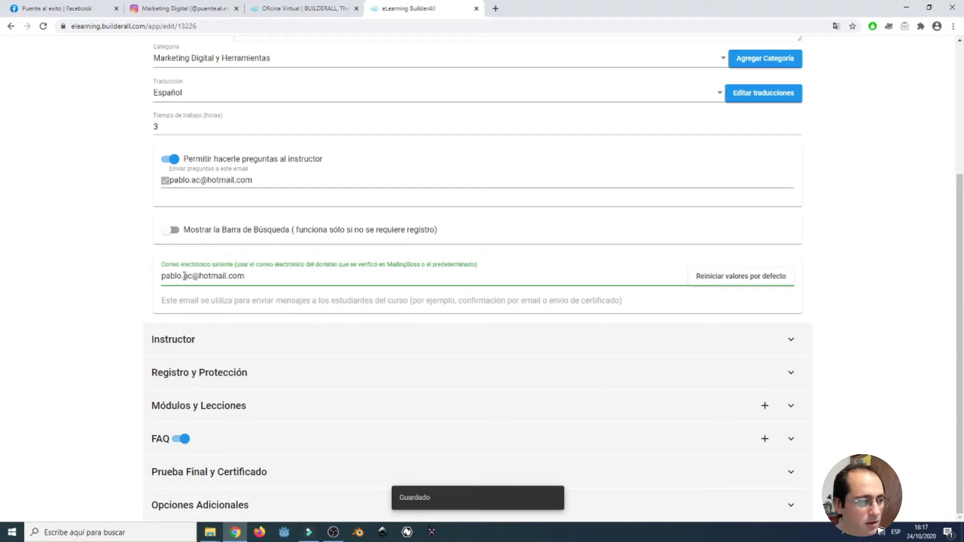
{"action": "scroll", "coordinate": [506, 278], "scroll_direction": "up", "scroll_amount": 4}
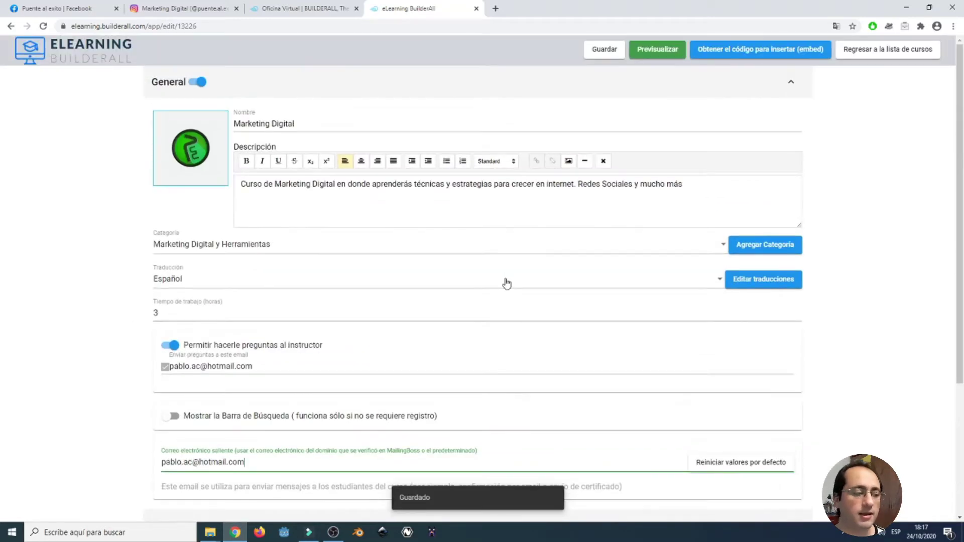
{"action": "scroll", "coordinate": [506, 286], "scroll_direction": "down", "scroll_amount": 2}
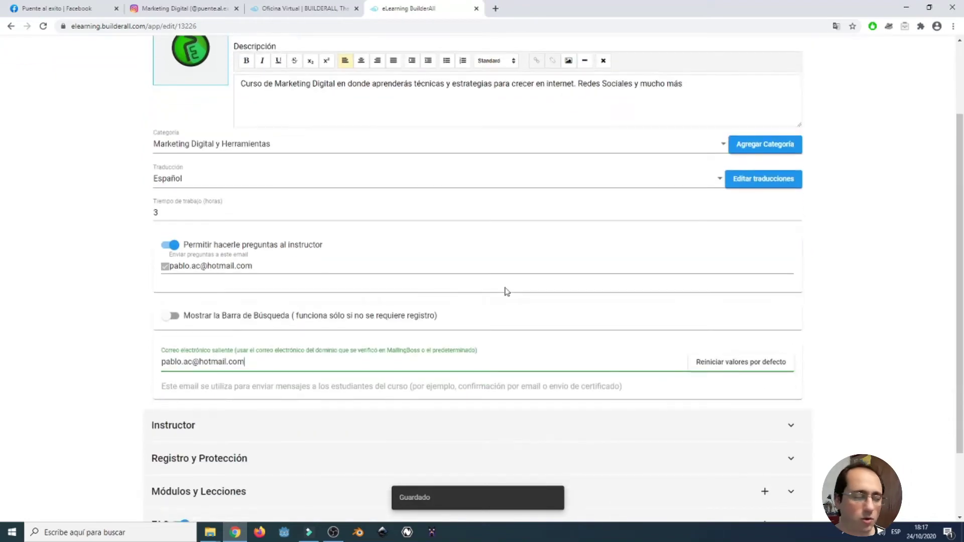
{"action": "scroll", "coordinate": [507, 291], "scroll_direction": "down", "scroll_amount": 2}
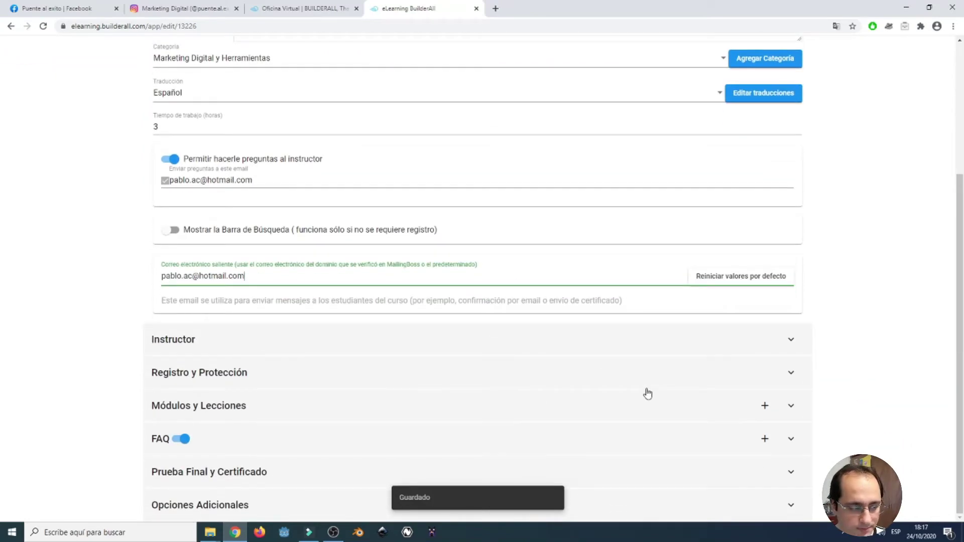
Expand the Instructor details, leave Experiencia as is, and expand Registro y Protección.
{"action": "left_click", "coordinate": [791, 339]}
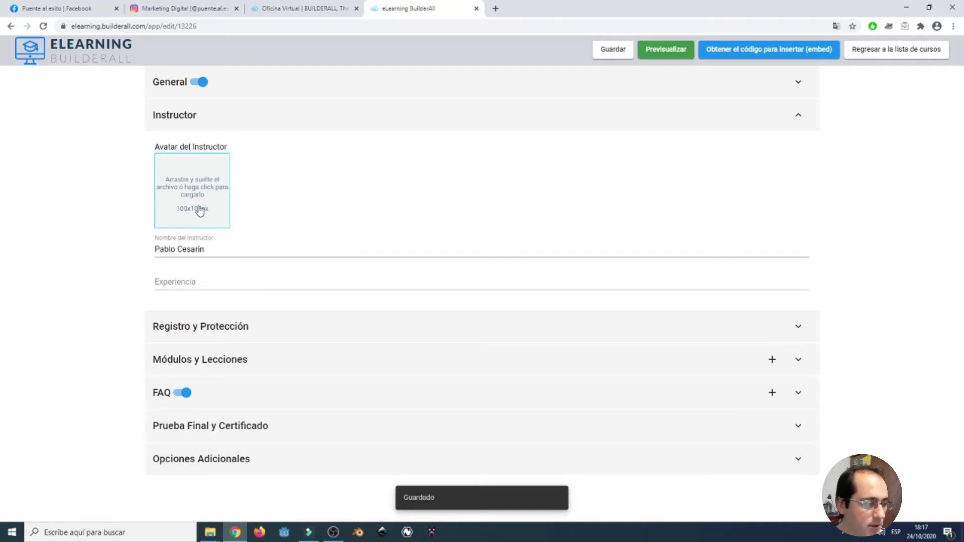
{"action": "left_click", "coordinate": [213, 281]}
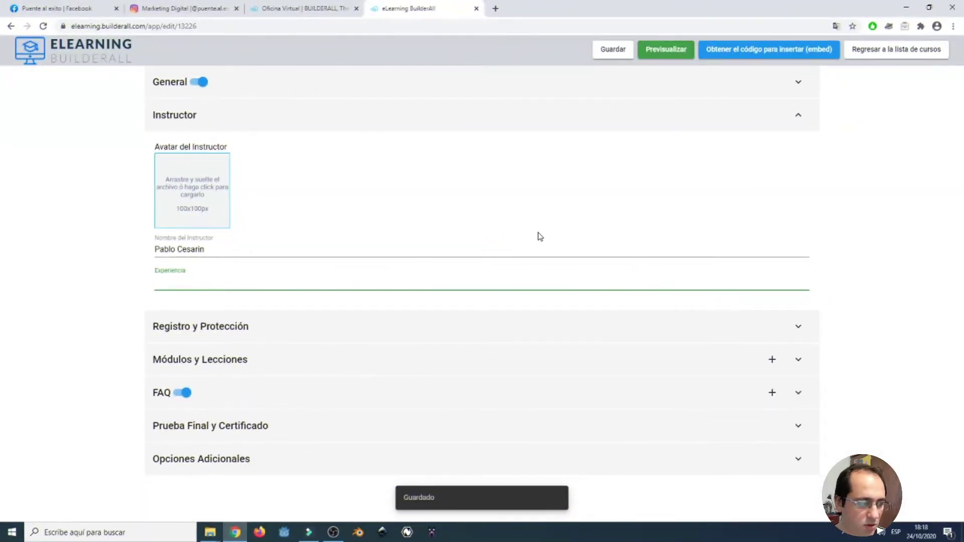
{"action": "left_click", "coordinate": [614, 327]}
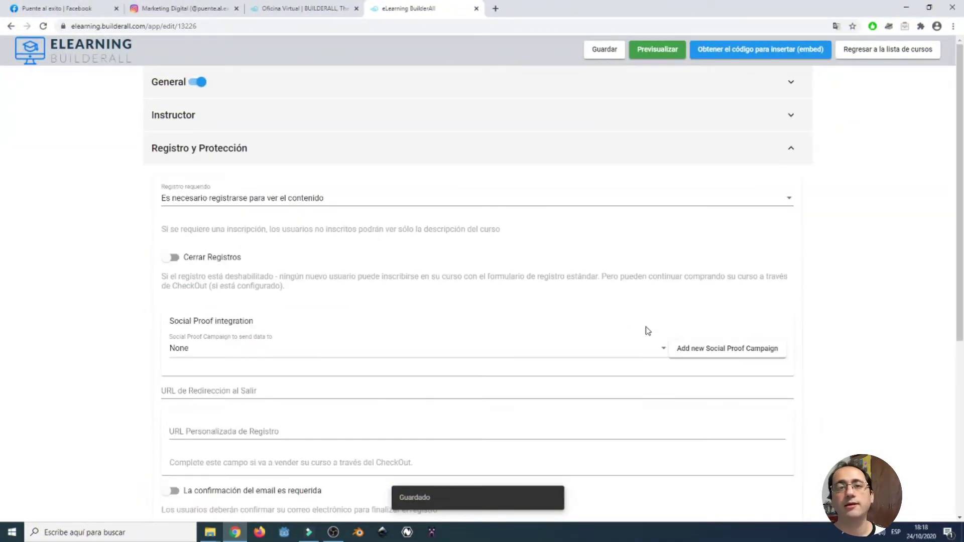
{"action": "scroll", "coordinate": [652, 326], "scroll_direction": "down", "scroll_amount": 1}
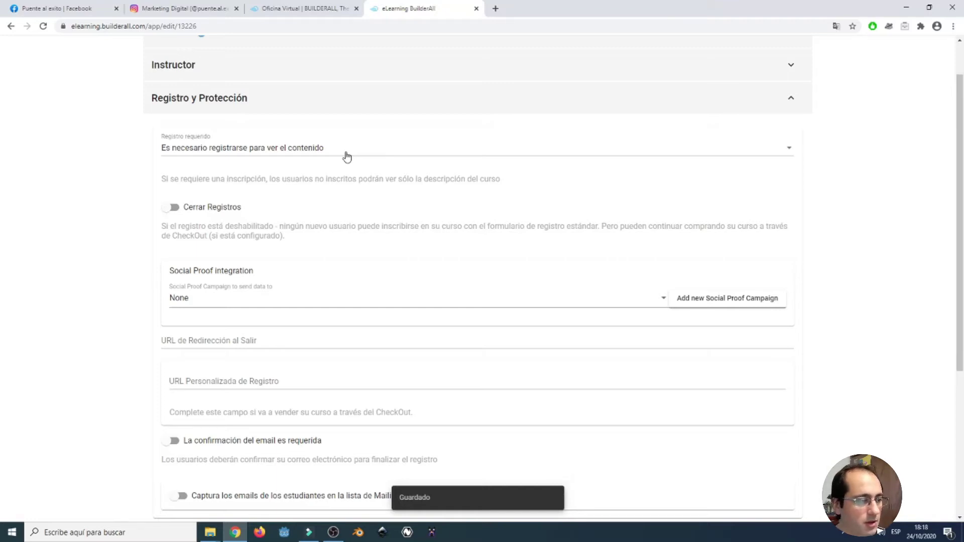
{"action": "left_click", "coordinate": [347, 155]}
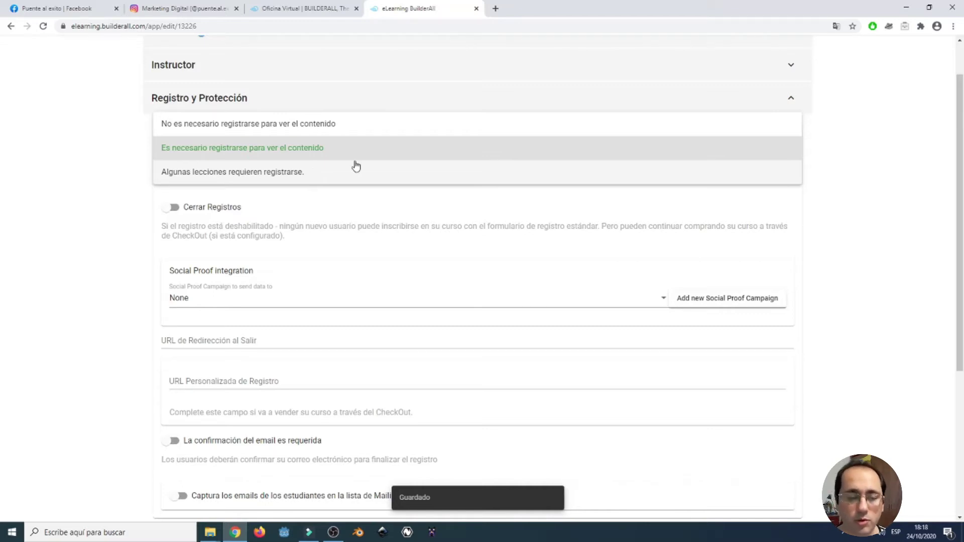
{"action": "left_click", "coordinate": [865, 228]}
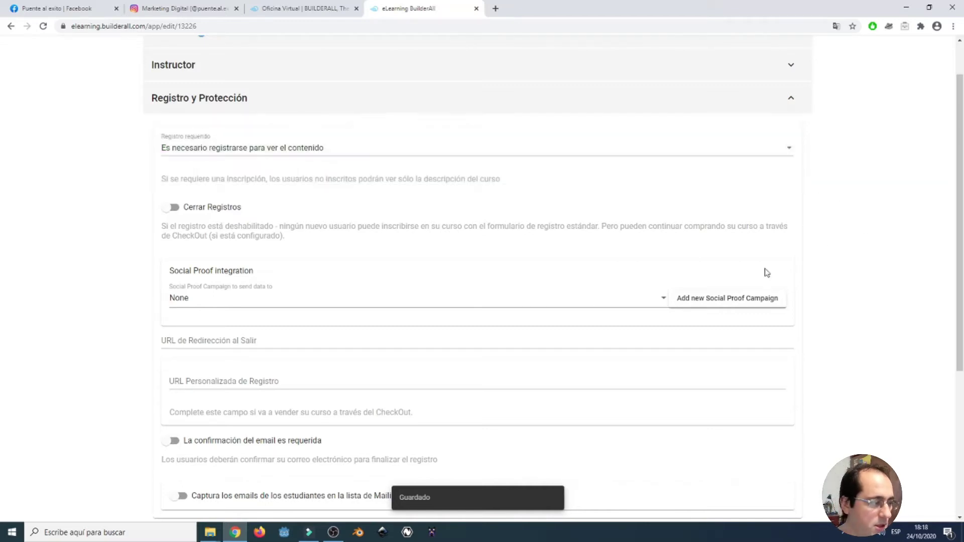
{"action": "left_click", "coordinate": [173, 208]}
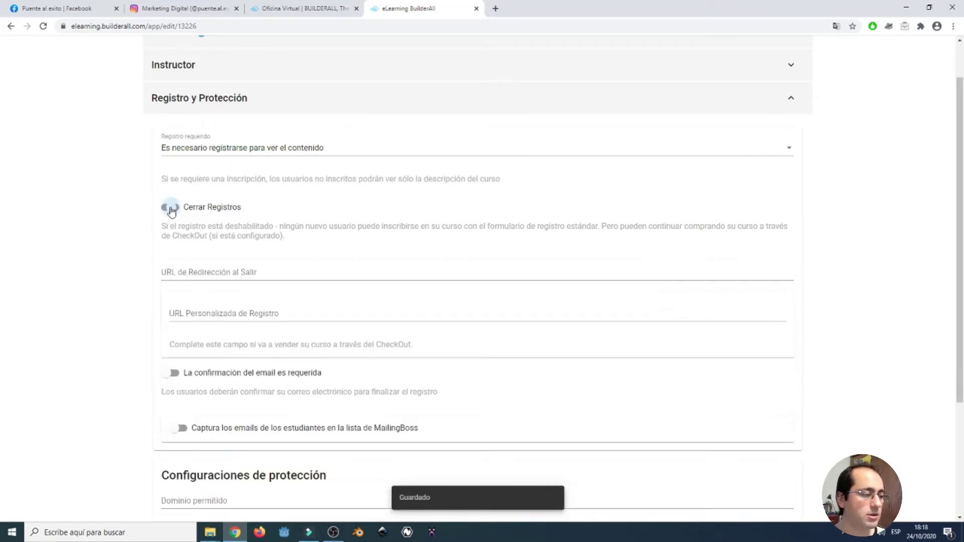
{"action": "left_click", "coordinate": [175, 210]}
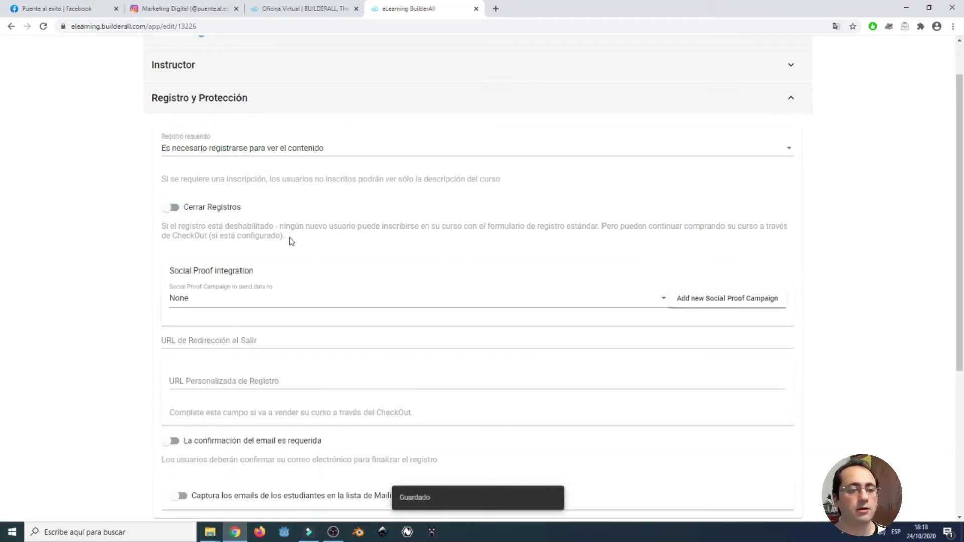
{"action": "scroll", "coordinate": [286, 240], "scroll_direction": "down", "scroll_amount": 1}
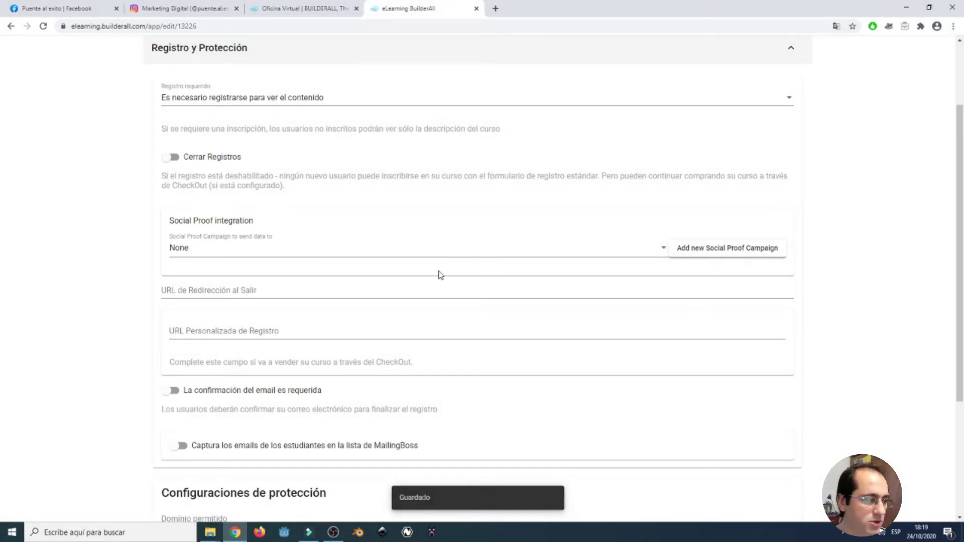
{"action": "scroll", "coordinate": [201, 254], "scroll_direction": "down", "scroll_amount": 1}
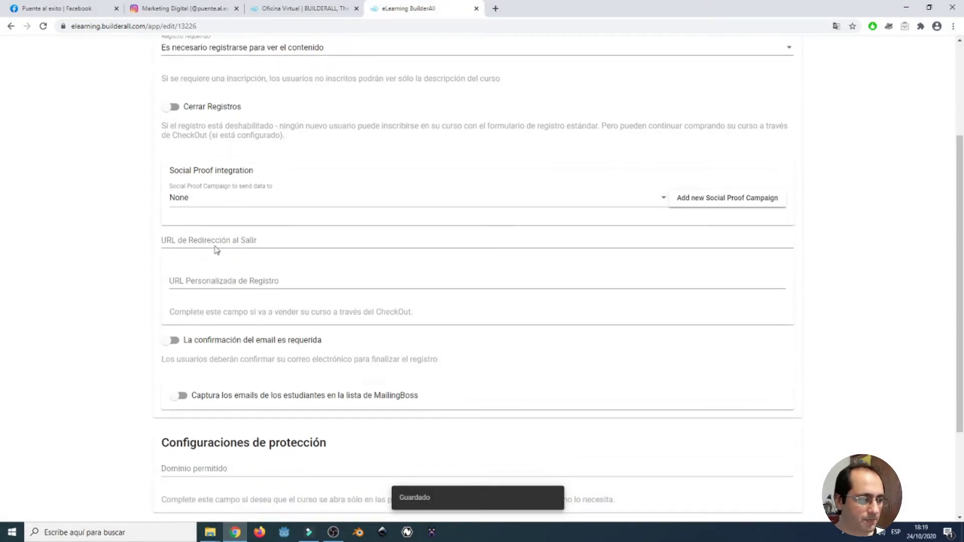
{"action": "left_click", "coordinate": [279, 211]}
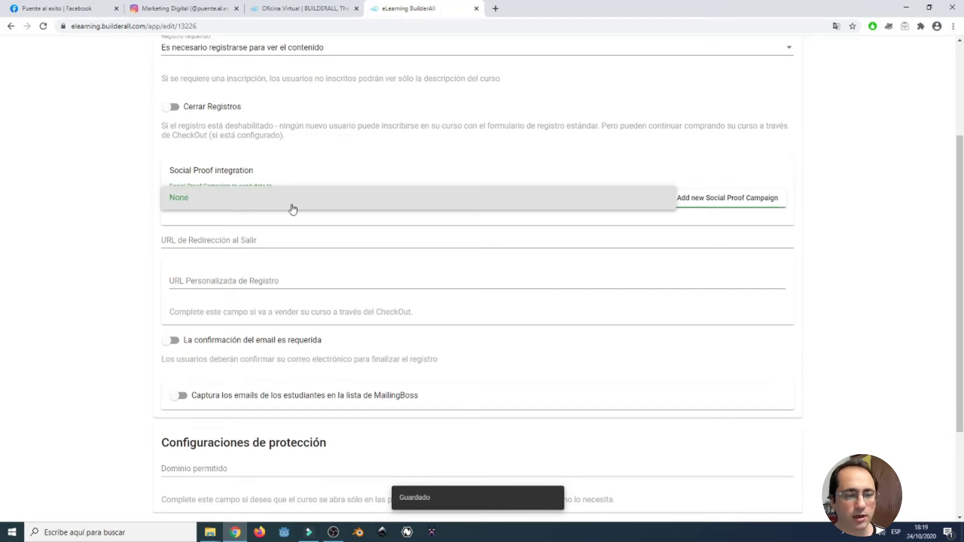
{"action": "left_click", "coordinate": [546, 154]}
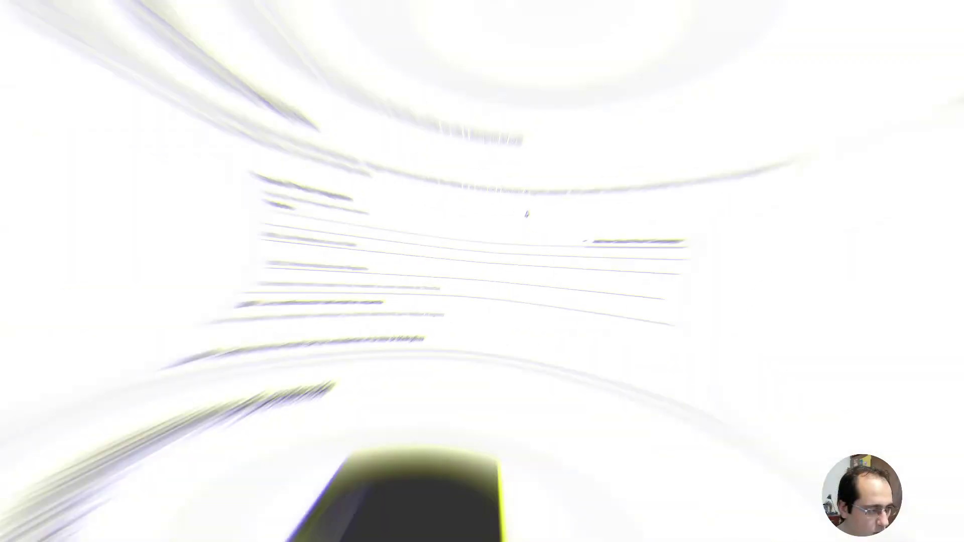
{"action": "left_click", "coordinate": [274, 240]}
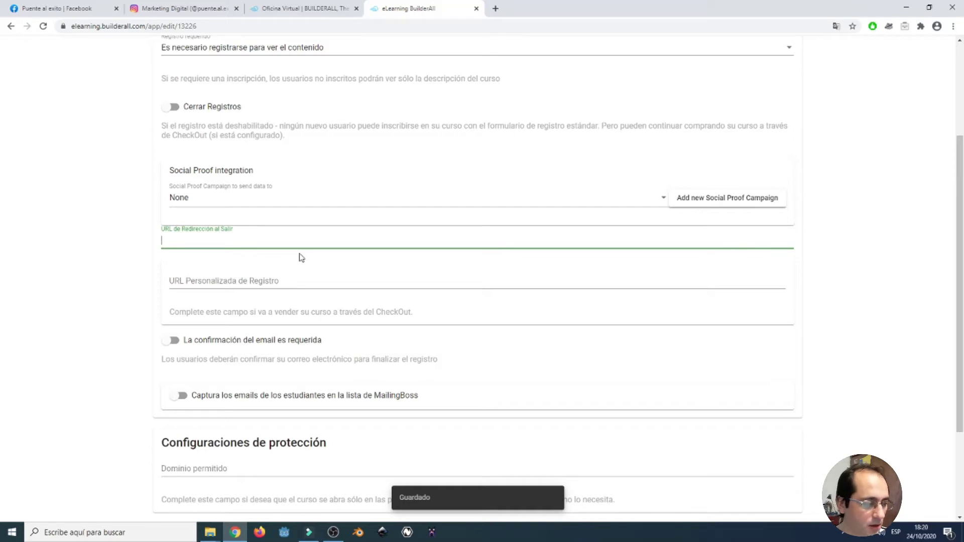
{"action": "left_click", "coordinate": [302, 279]}
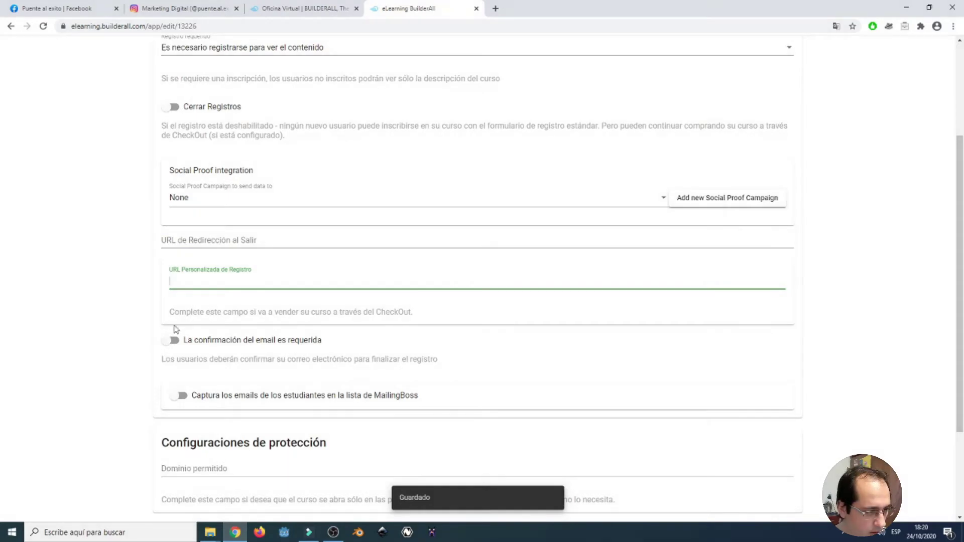
Turn on 'La confirmación del email es requerida', leaving registration URL and Dominio permitido empty.
{"action": "scroll", "coordinate": [129, 340], "scroll_direction": "down", "scroll_amount": 2}
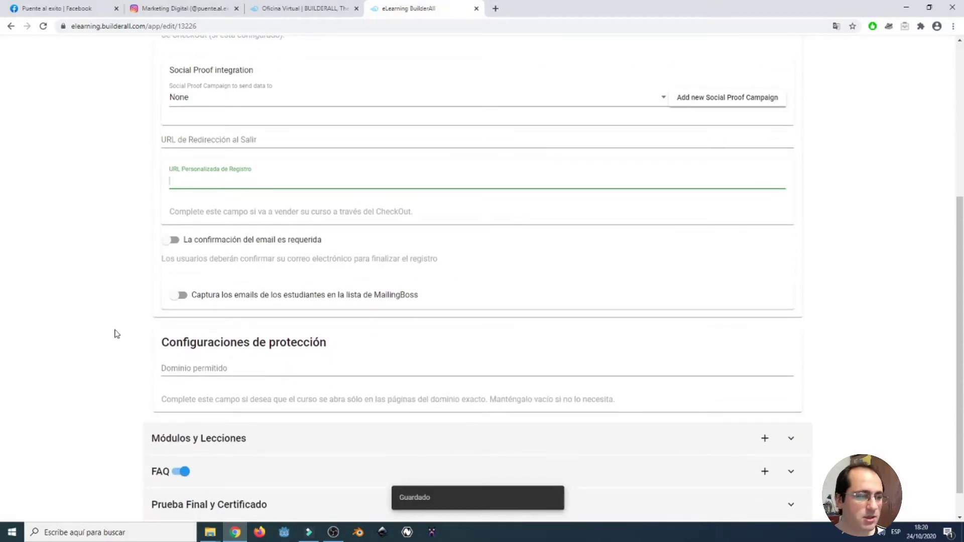
{"action": "scroll", "coordinate": [115, 335], "scroll_direction": "down", "scroll_amount": 1}
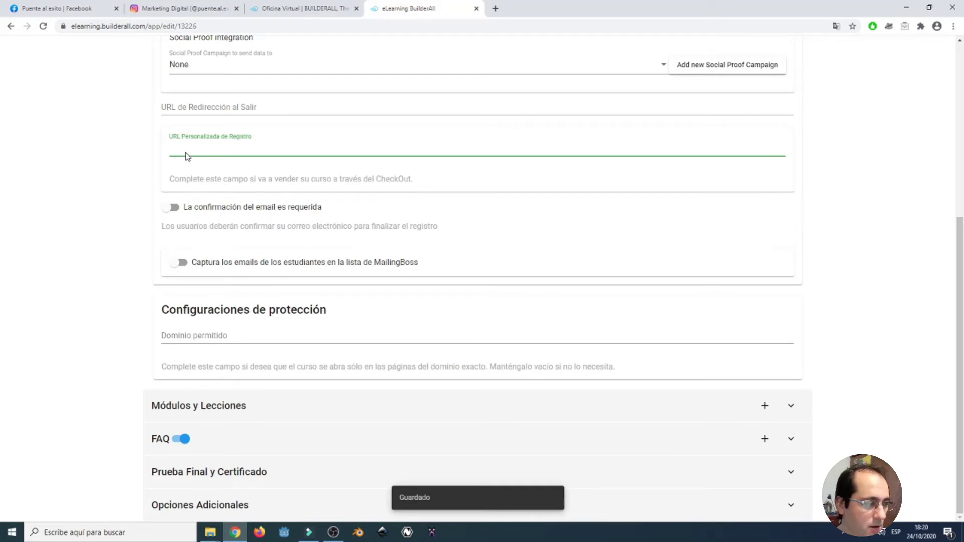
{"action": "left_click", "coordinate": [218, 188]}
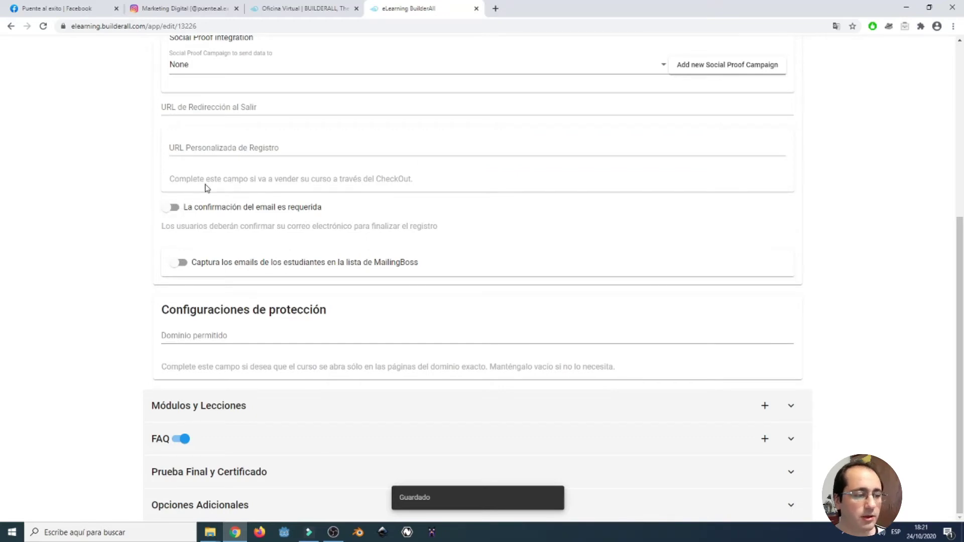
{"action": "left_click", "coordinate": [173, 208]}
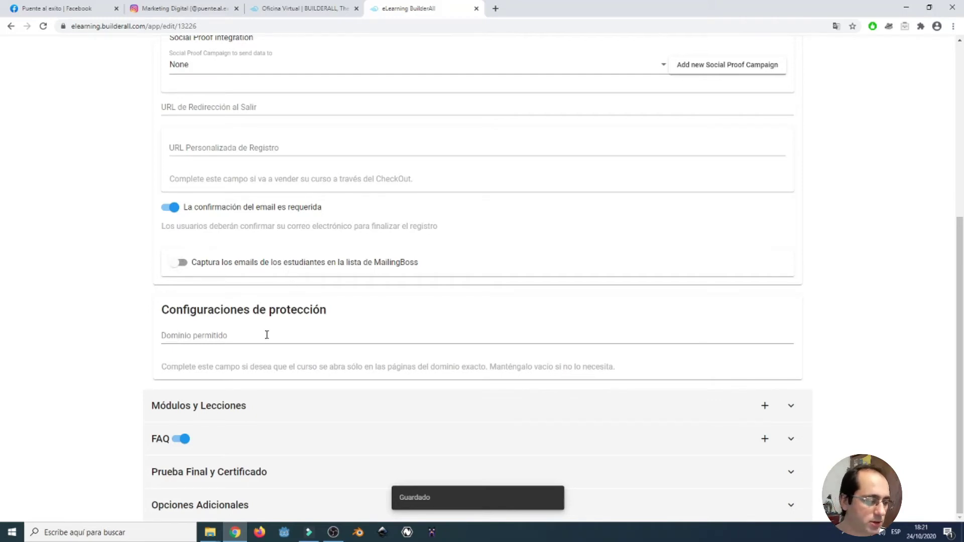
{"action": "left_click", "coordinate": [267, 335]}
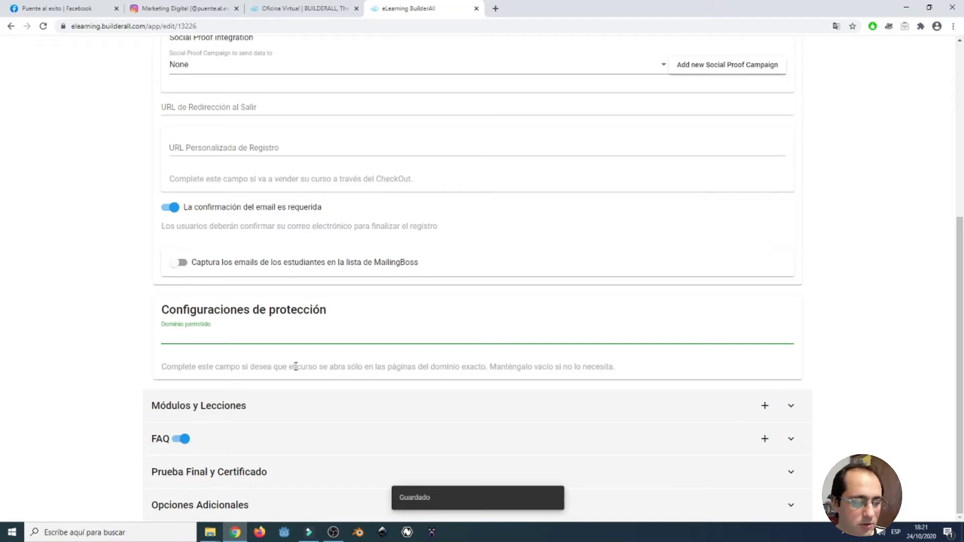
{"action": "left_click", "coordinate": [304, 365]}
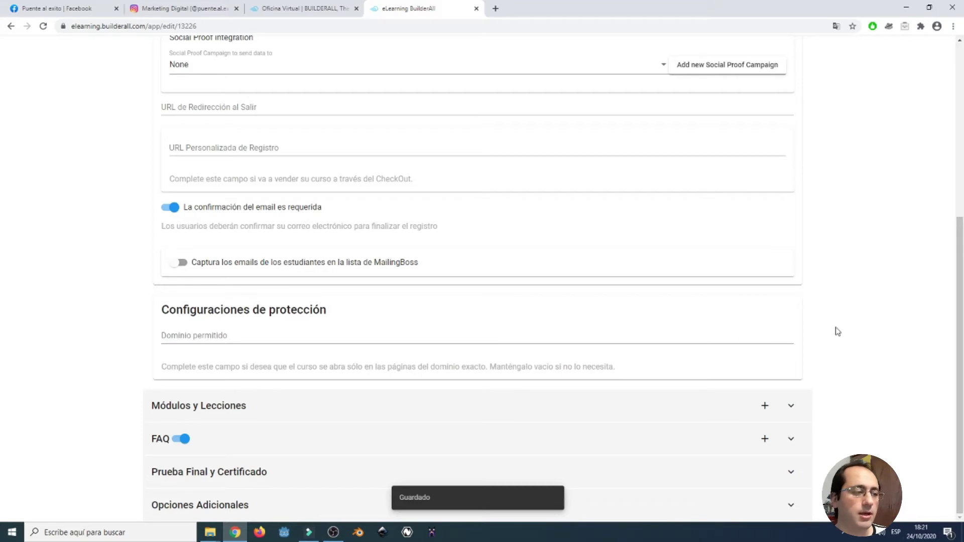
Expand the Módulos y Lecciones section to begin adding a module.
{"action": "scroll", "coordinate": [817, 326], "scroll_direction": "up", "scroll_amount": 5}
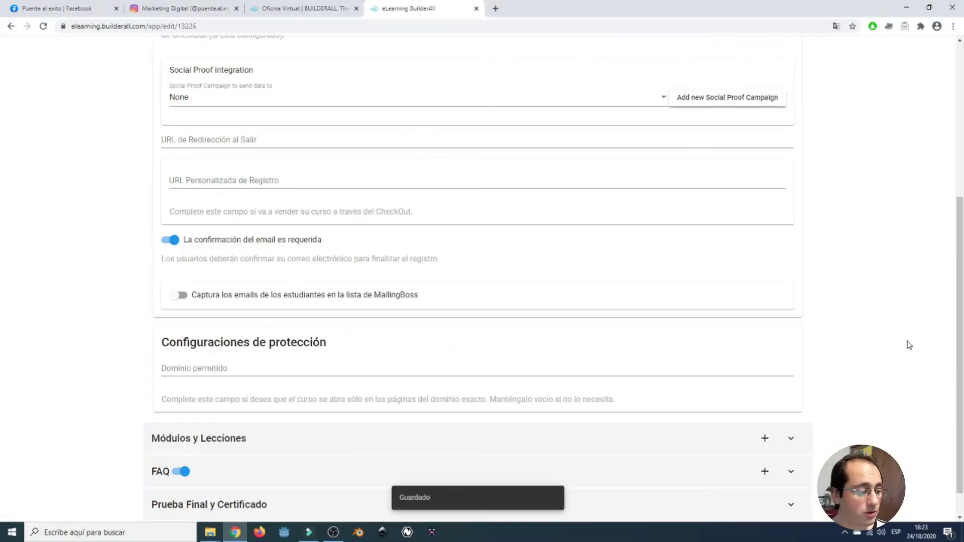
{"action": "scroll", "coordinate": [894, 368], "scroll_direction": "down", "scroll_amount": 1}
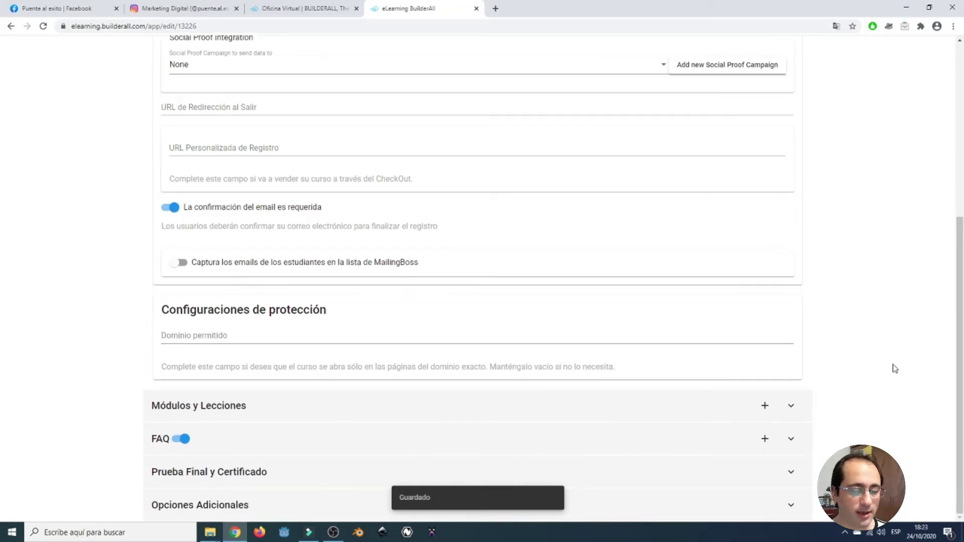
{"action": "left_click", "coordinate": [790, 408]}
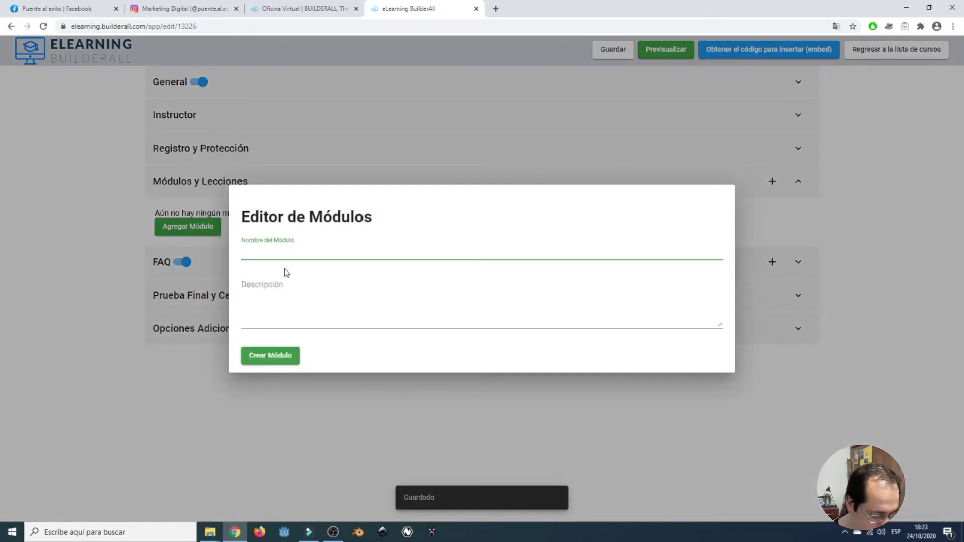
Enter module name 'MODULO 1' with its introductory description and create the module.
{"action": "type", "text": "MODULO 1"}
{"action": "left_click", "coordinate": [267, 316]}
{"action": "type", "text": "E"}
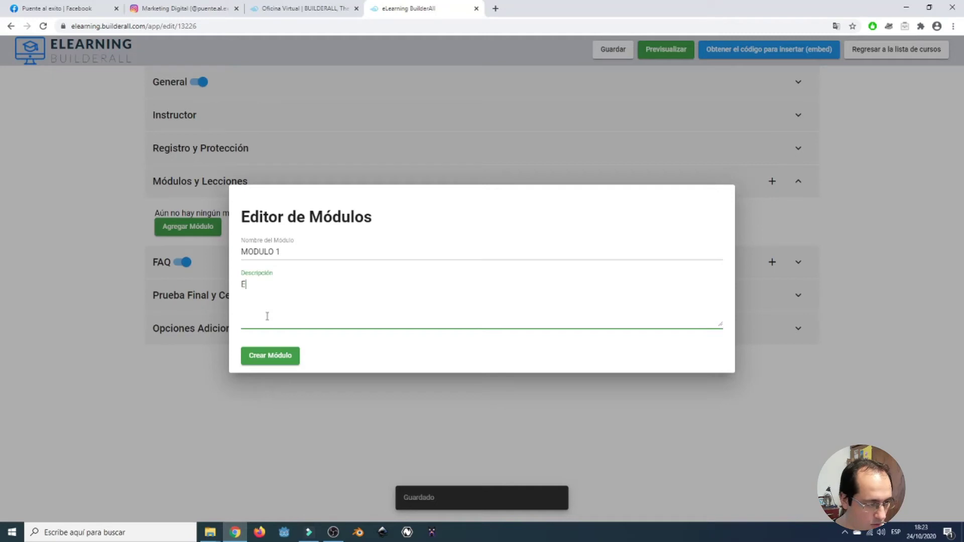
{"action": "type", "text": "ste modu"}
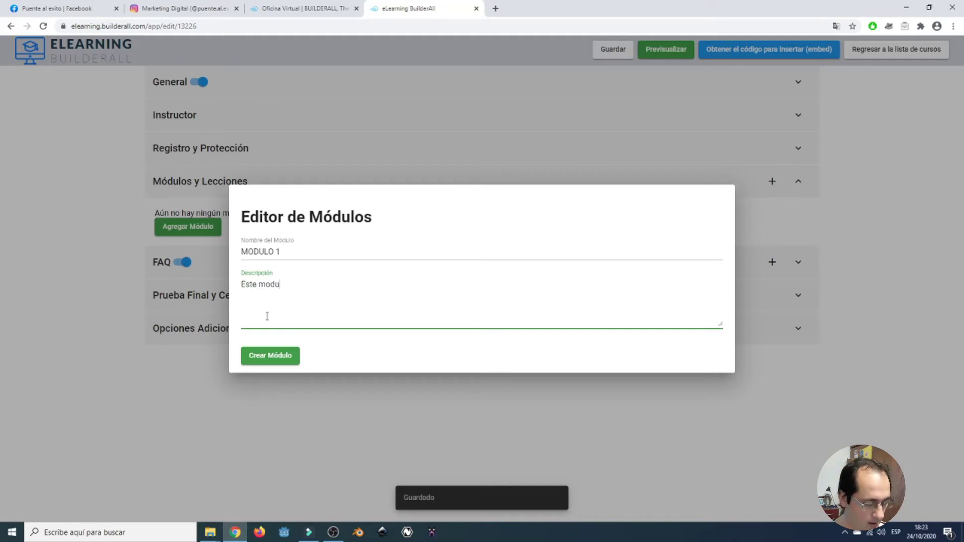
{"action": "type", "text": "lo es introdu"}
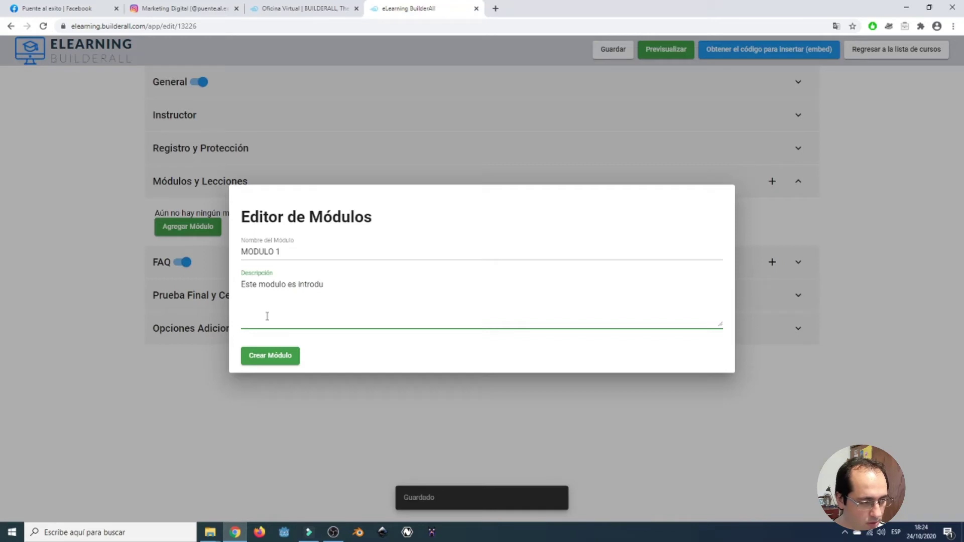
{"action": "type", "text": "ctorio al Marketing Digital"}
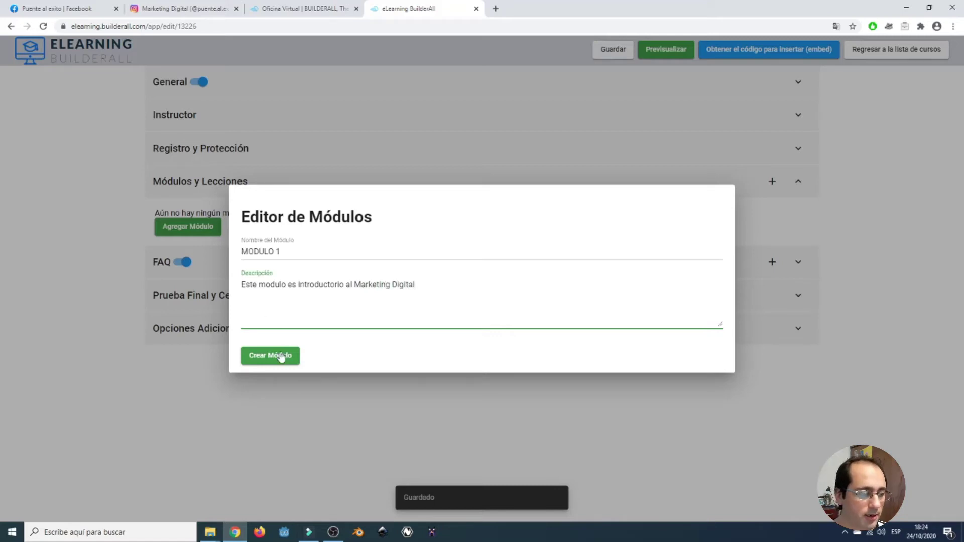
{"action": "left_click", "coordinate": [281, 357]}
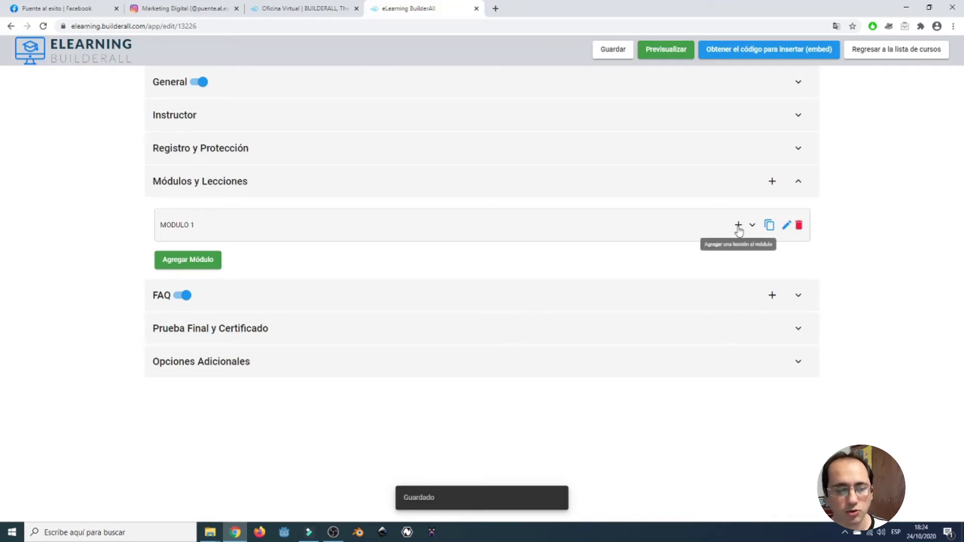
Add a new lesson under MODULO 1 and name it 'Leccion 1'.
{"action": "left_click", "coordinate": [738, 225]}
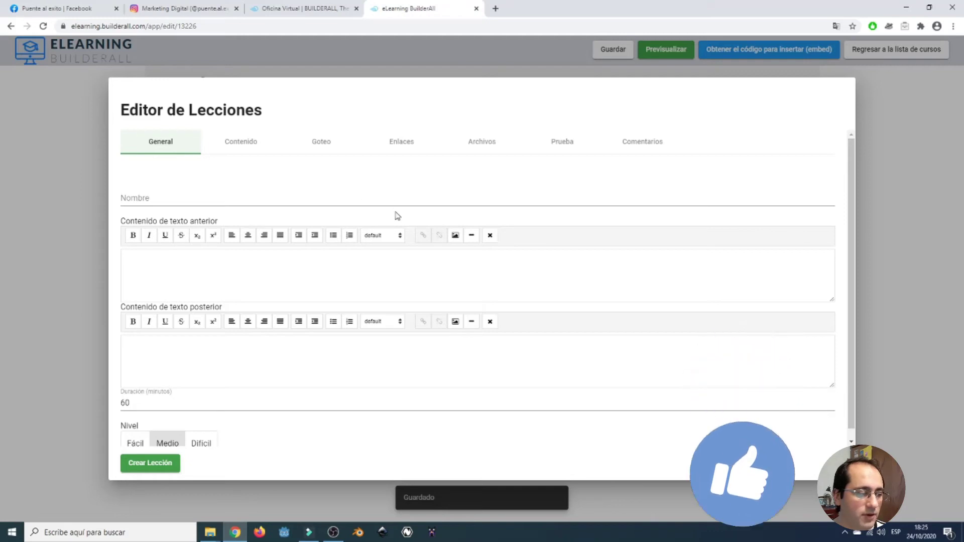
{"action": "left_click", "coordinate": [354, 266]}
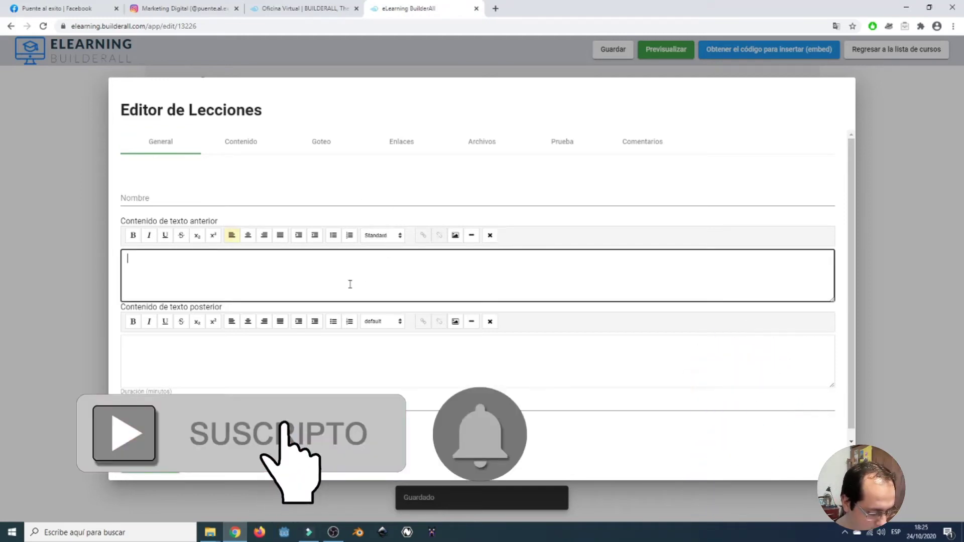
{"action": "left_click", "coordinate": [201, 200]}
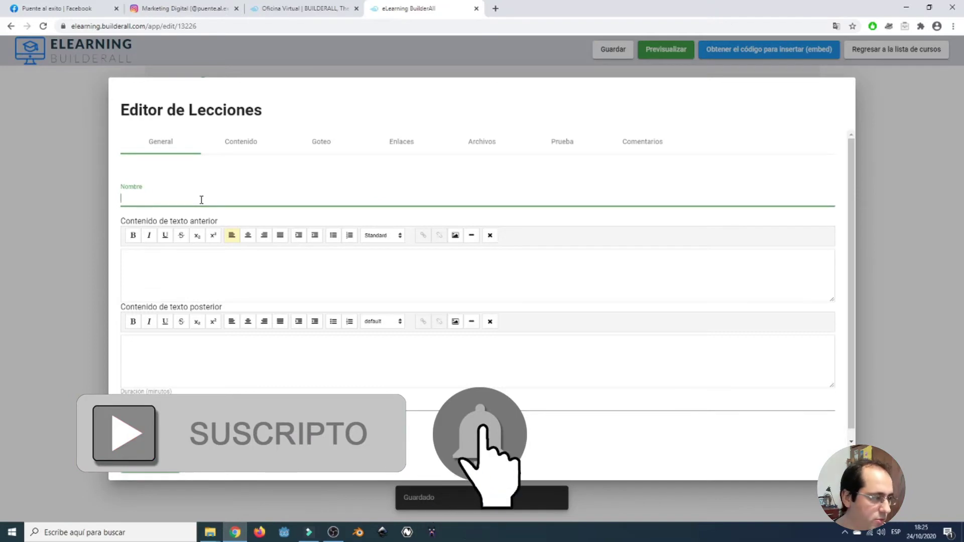
{"action": "type", "text": "Leccion 1"}
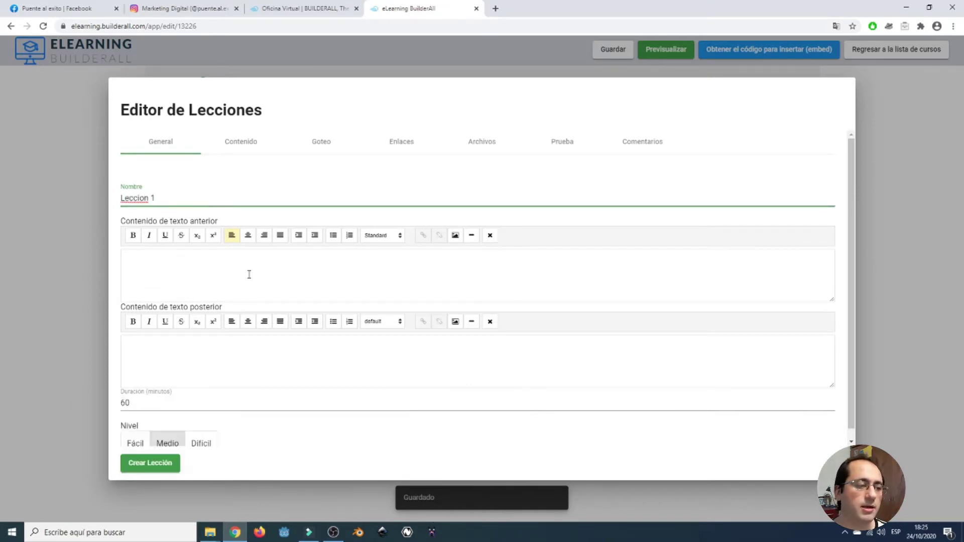
{"action": "left_click", "coordinate": [250, 275]}
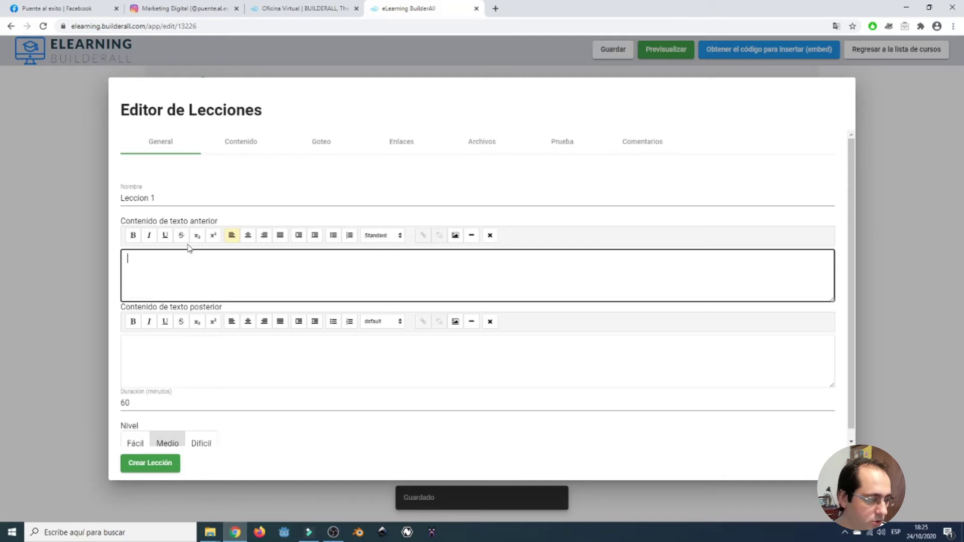
Enter before-text 'Texto de Prueba', after-text 'Texto Porterior', and set the lesson level to Fácil.
{"action": "left_click", "coordinate": [229, 353]}
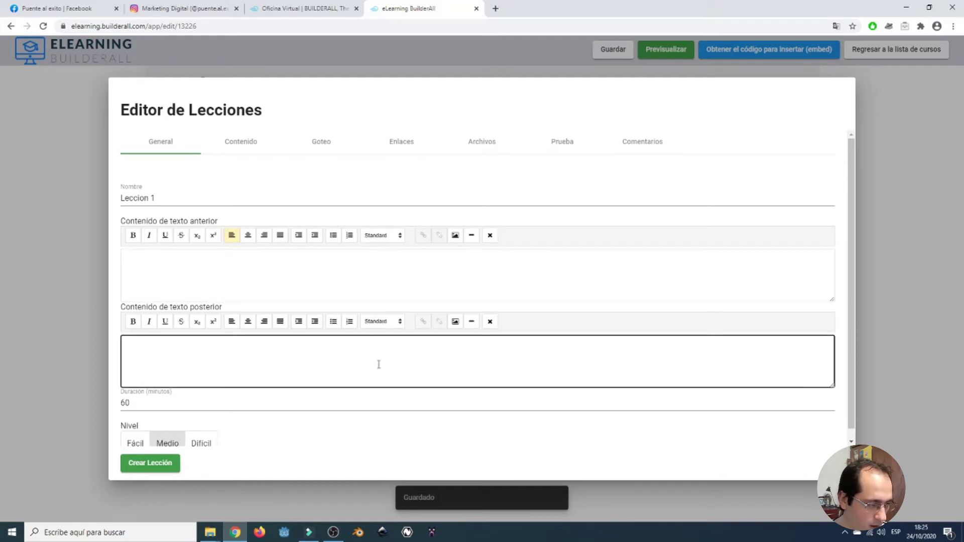
{"action": "scroll", "coordinate": [381, 364], "scroll_direction": "down", "scroll_amount": 1}
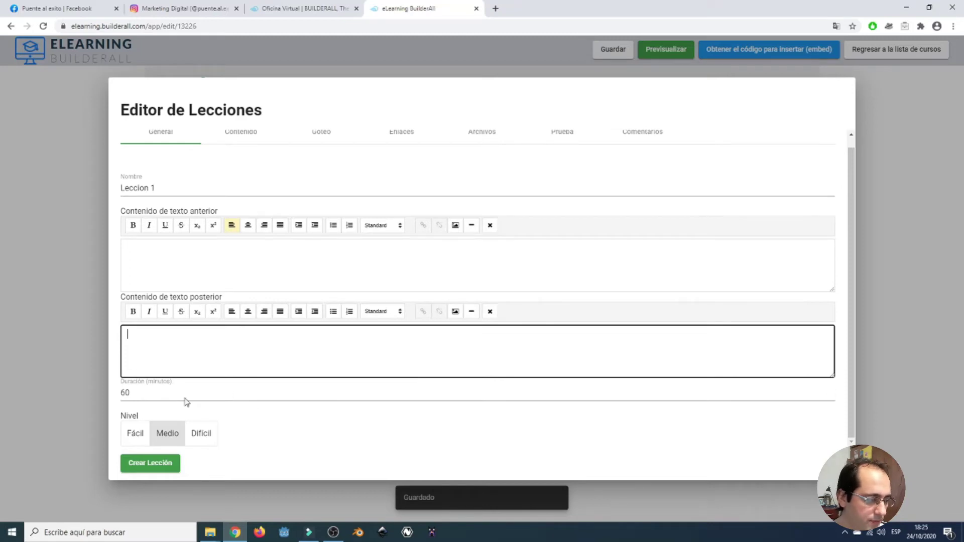
{"action": "double_click", "coordinate": [122, 394]}
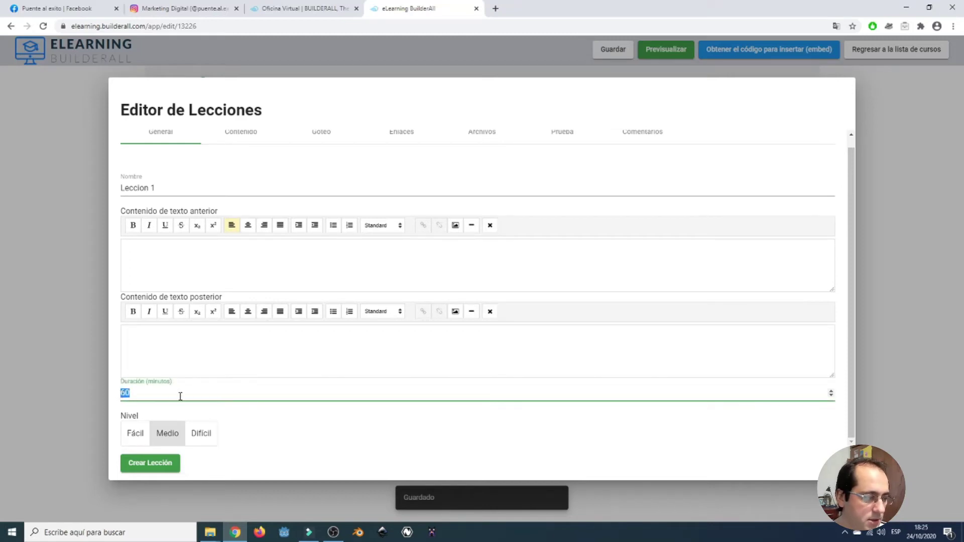
{"action": "left_click", "coordinate": [250, 247]}
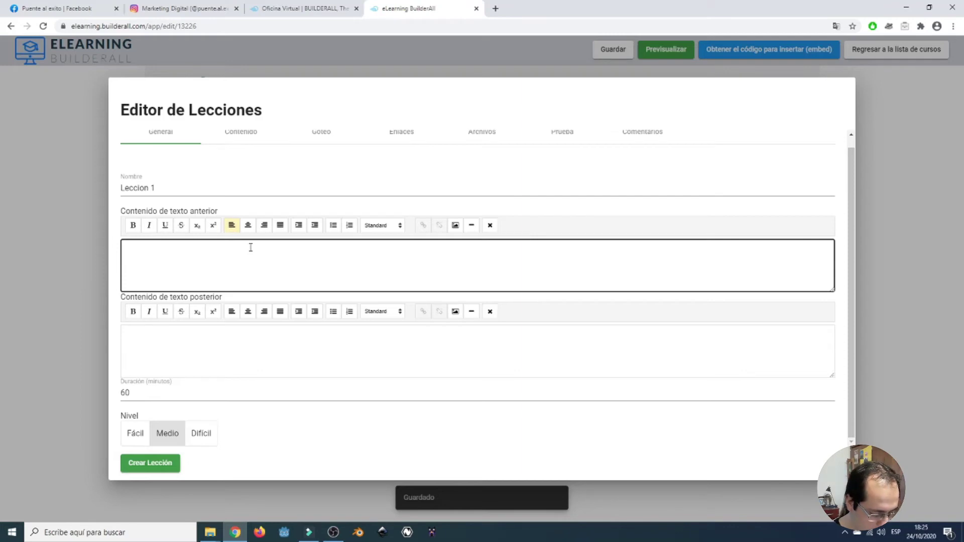
{"action": "type", "text": "Te"}
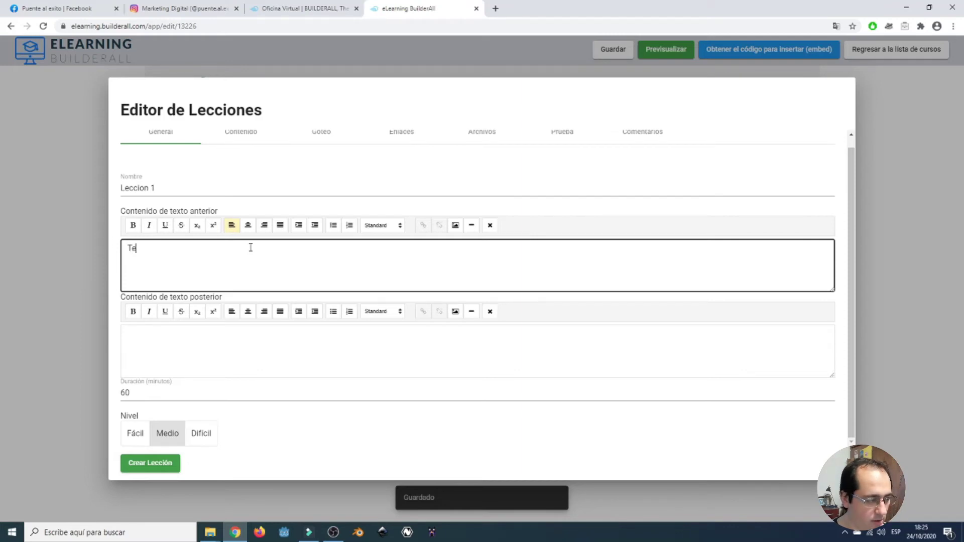
{"action": "type", "text": "xto de P"}
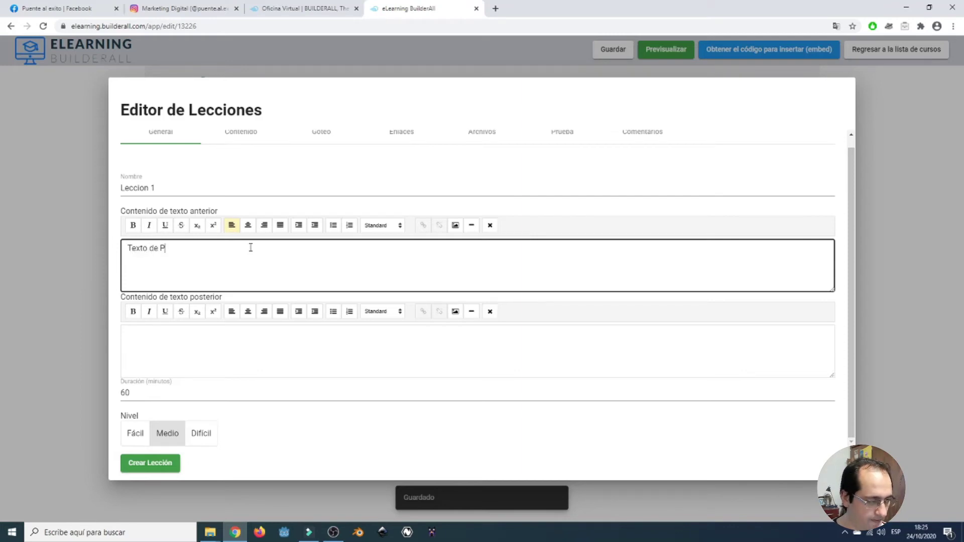
{"action": "type", "text": "rueba"}
{"action": "key", "text": "Tab"}
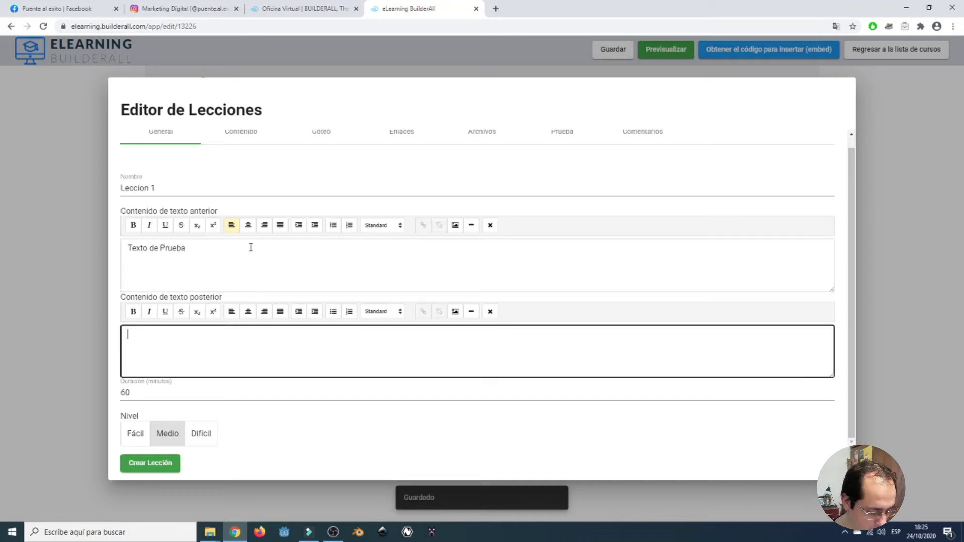
{"action": "type", "text": "Text"}
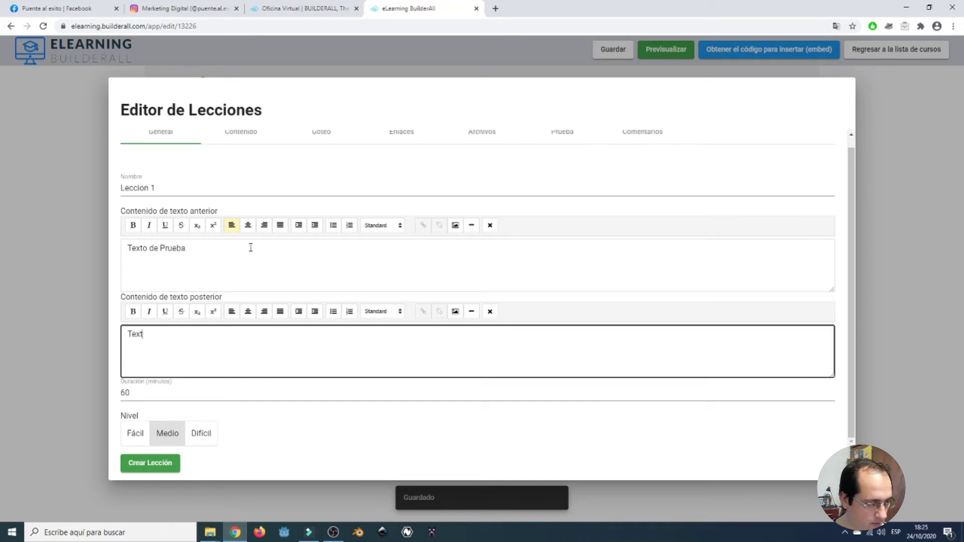
{"action": "type", "text": "o Porst"}
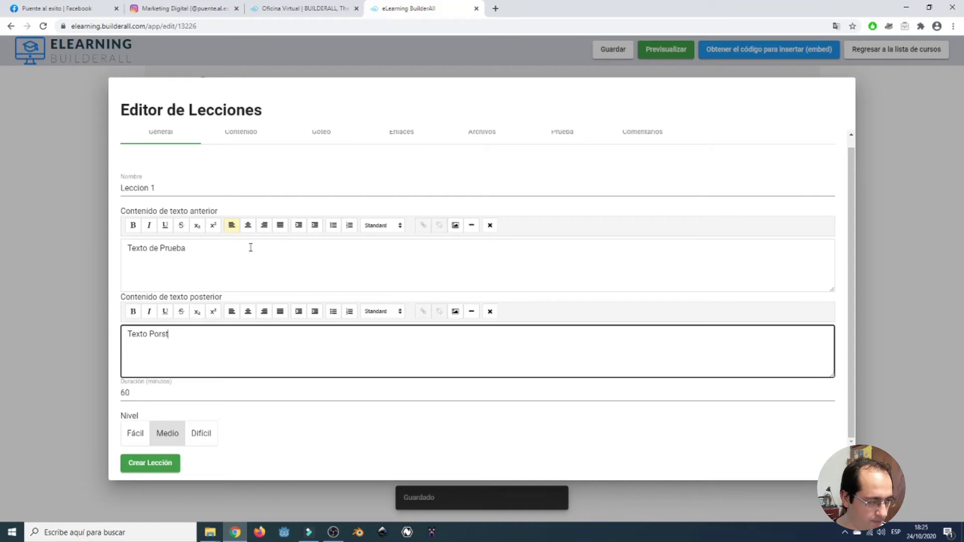
{"action": "key", "text": "BackSpace"}
{"action": "key", "text": "BackSpace"}
{"action": "type", "text": "terior"}
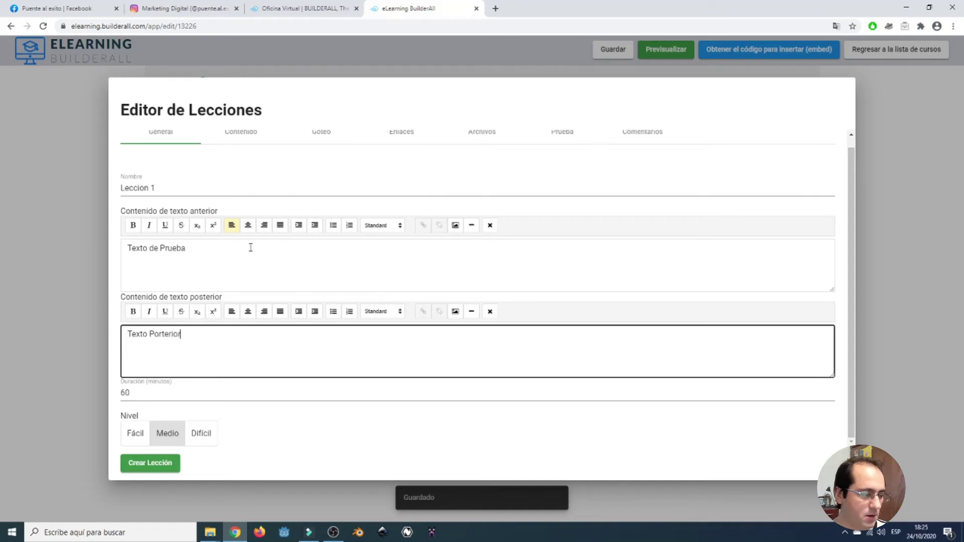
{"action": "left_click", "coordinate": [142, 438]}
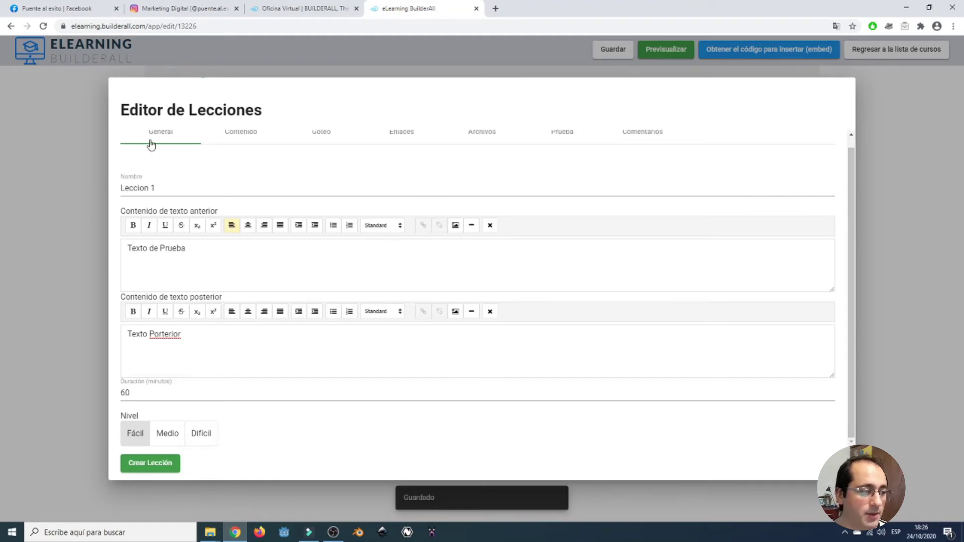
{"action": "left_click", "coordinate": [238, 133]}
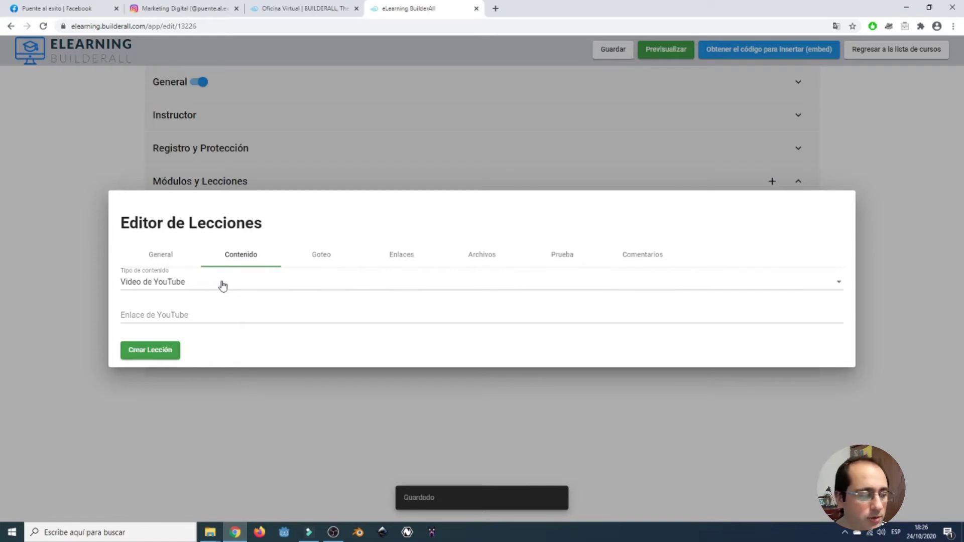
Keep Video de YouTube as content type and leave Goteo drip at 0 days, hours, minutes.
{"action": "left_click", "coordinate": [223, 285]}
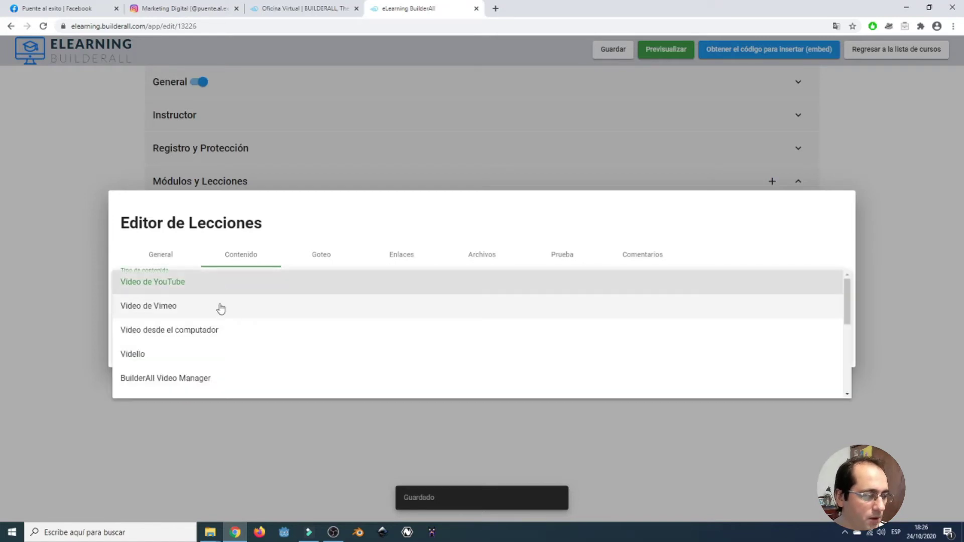
{"action": "scroll", "coordinate": [222, 311], "scroll_direction": "down", "scroll_amount": 2}
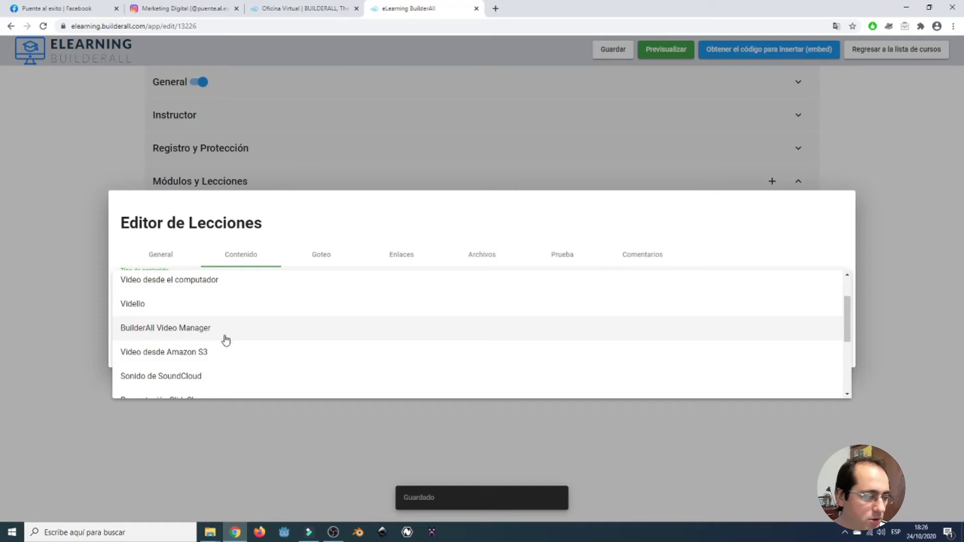
{"action": "scroll", "coordinate": [246, 358], "scroll_direction": "down", "scroll_amount": 1}
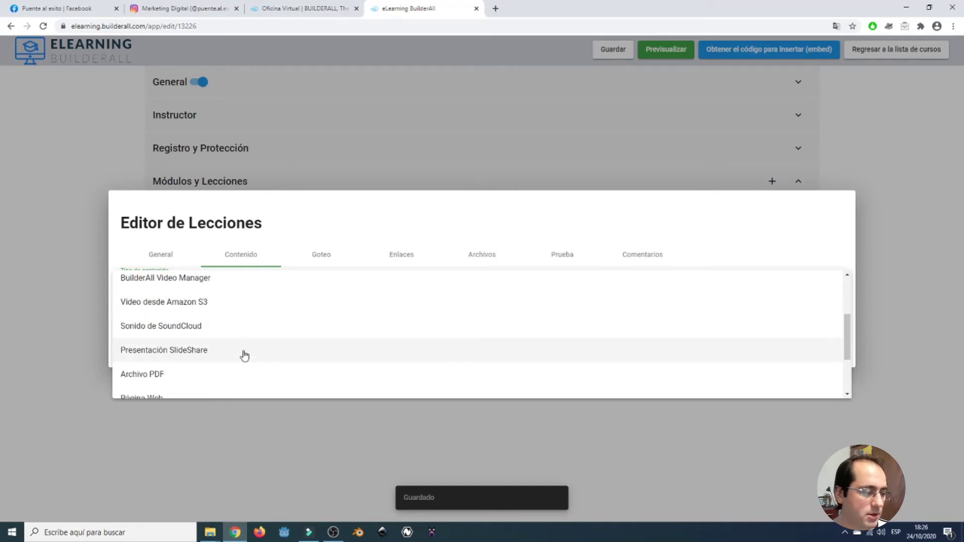
{"action": "scroll", "coordinate": [244, 352], "scroll_direction": "down", "scroll_amount": 1}
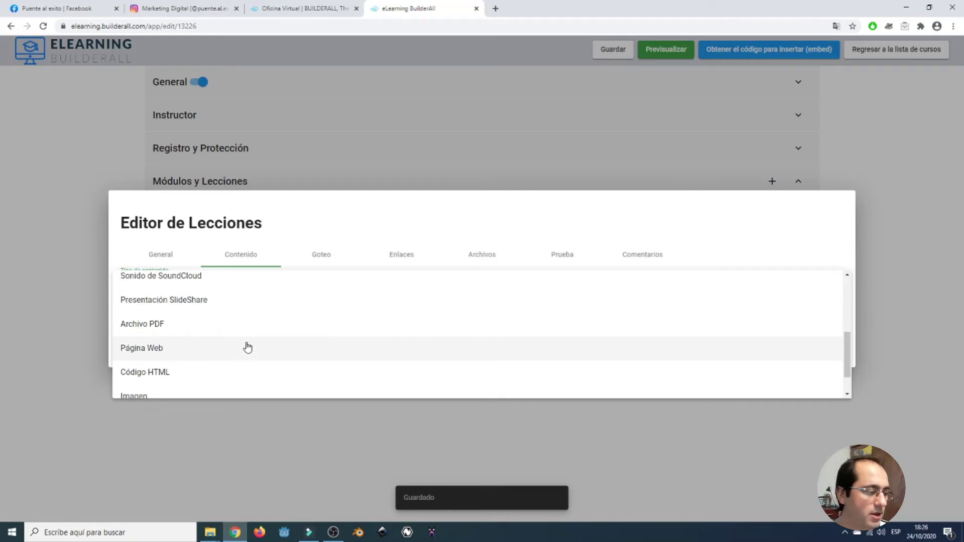
{"action": "scroll", "coordinate": [233, 347], "scroll_direction": "down", "scroll_amount": 1}
{"action": "scroll", "coordinate": [232, 348], "scroll_direction": "down", "scroll_amount": 1}
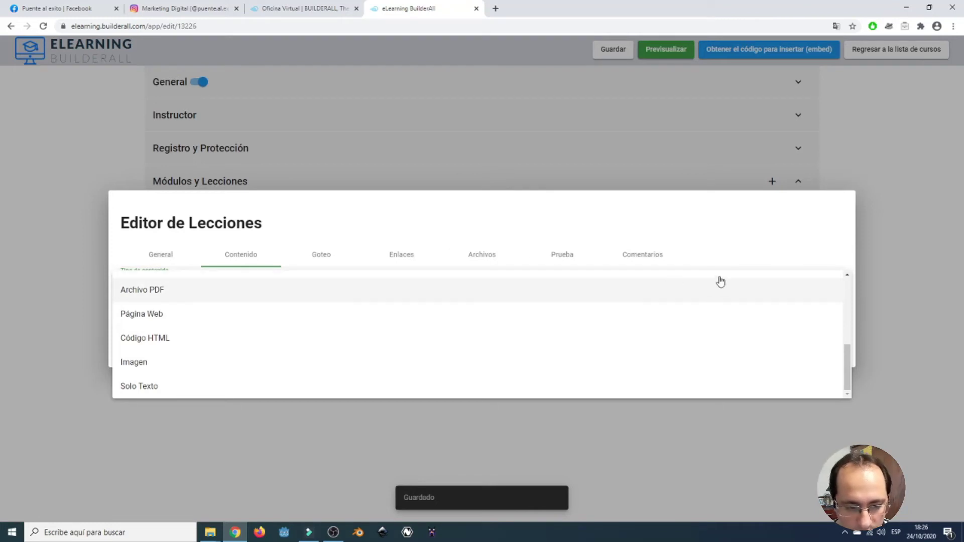
{"action": "left_click", "coordinate": [788, 246]}
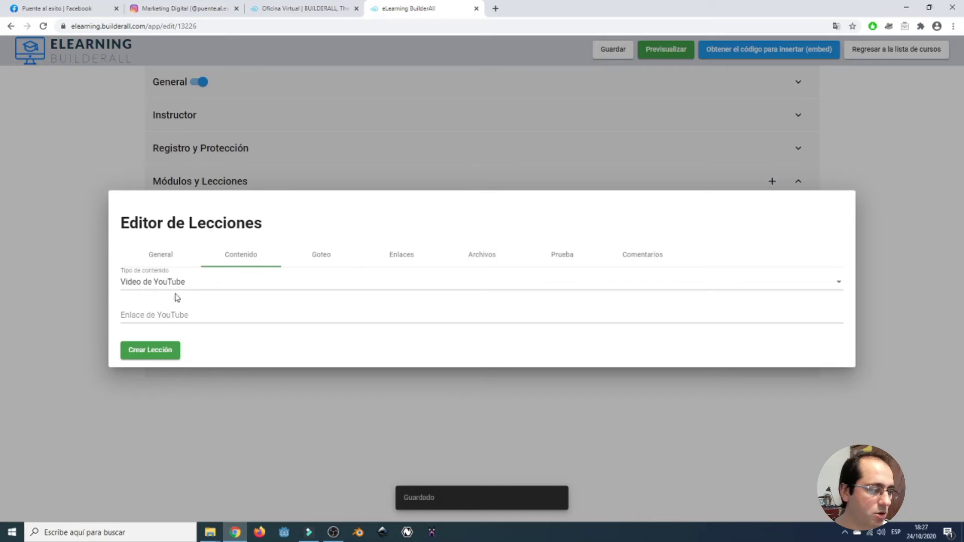
{"action": "left_click", "coordinate": [168, 314]}
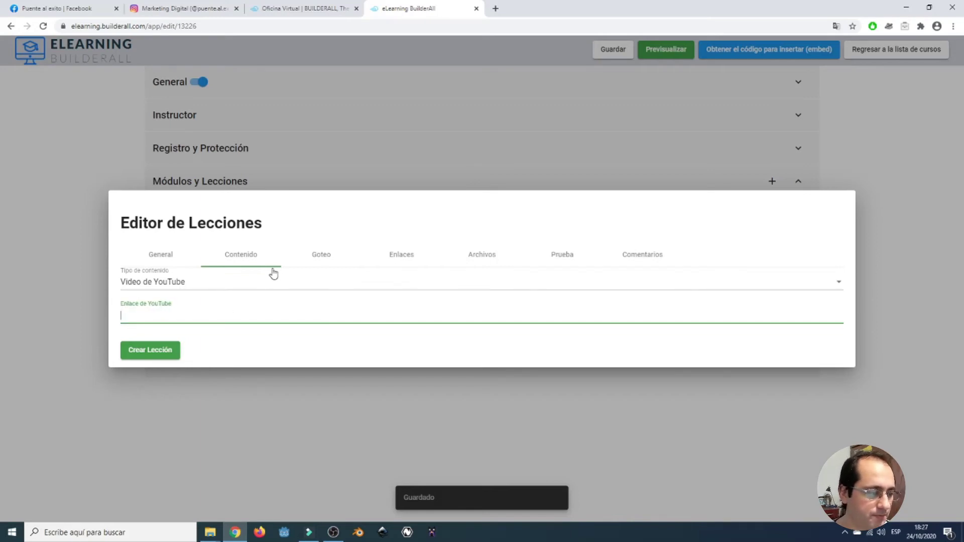
{"action": "left_click", "coordinate": [311, 259]}
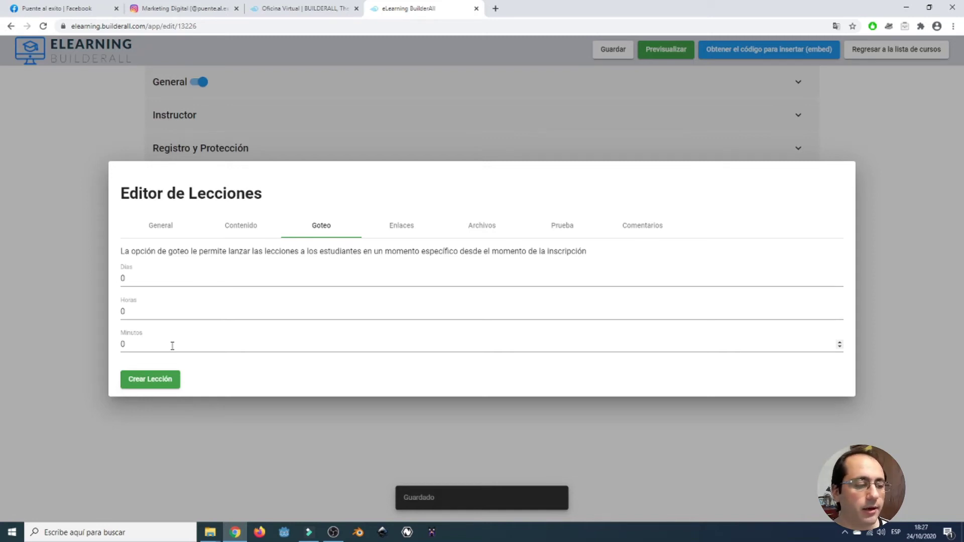
Check the lesson's Enlaces section, which is only available while editing the lesson.
{"action": "left_click", "coordinate": [406, 230]}
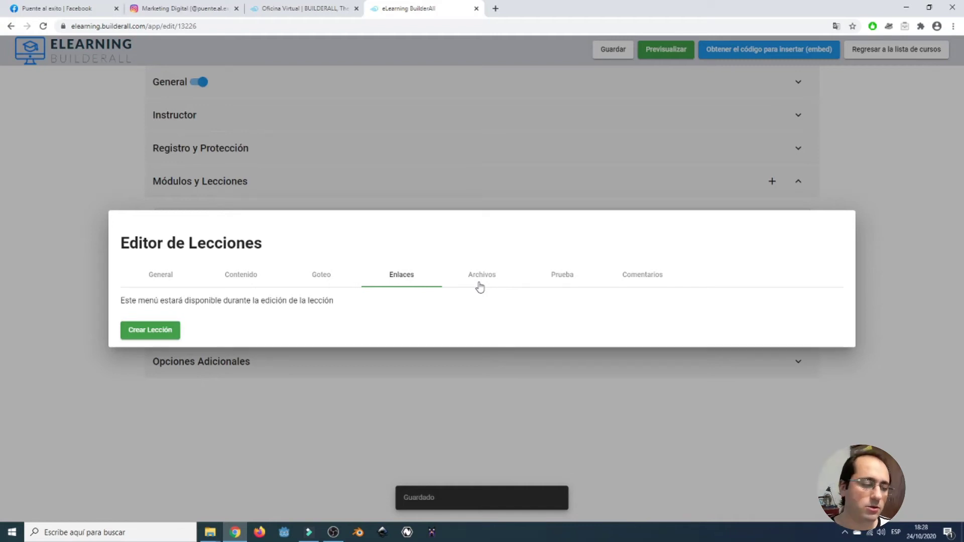
Review the Archivos, Prueba and Comentarios sections, then create Leccion 1 in MODULO 1.
{"action": "left_click", "coordinate": [479, 286]}
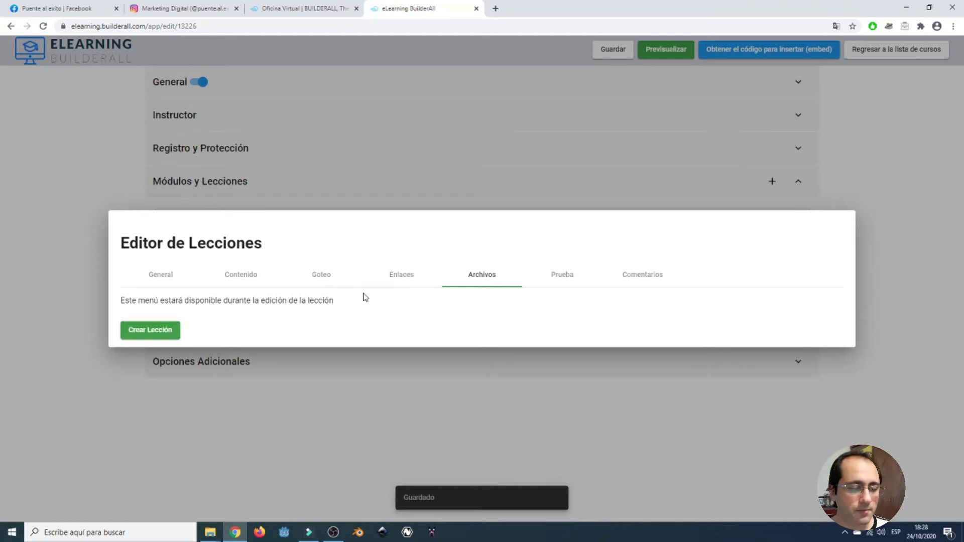
{"action": "left_click", "coordinate": [557, 275]}
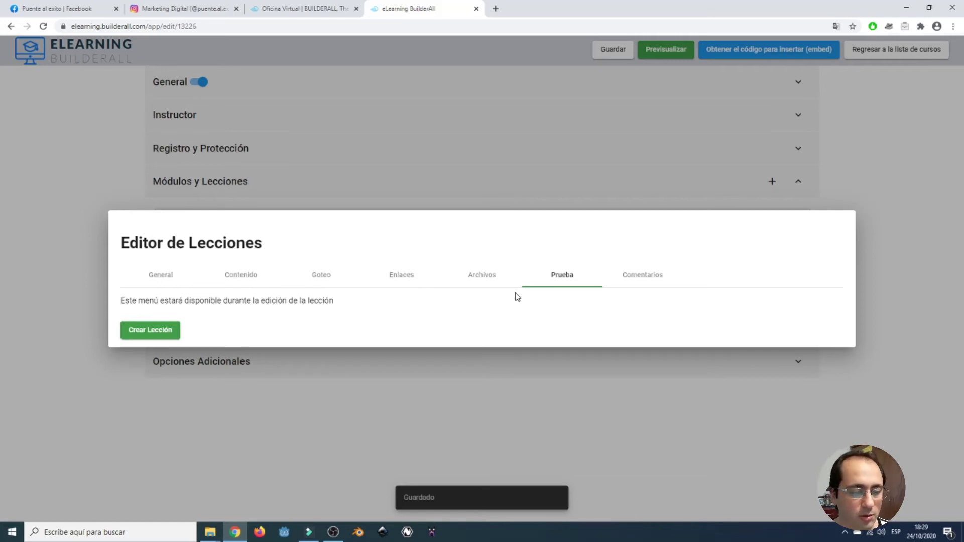
{"action": "left_click", "coordinate": [636, 280]}
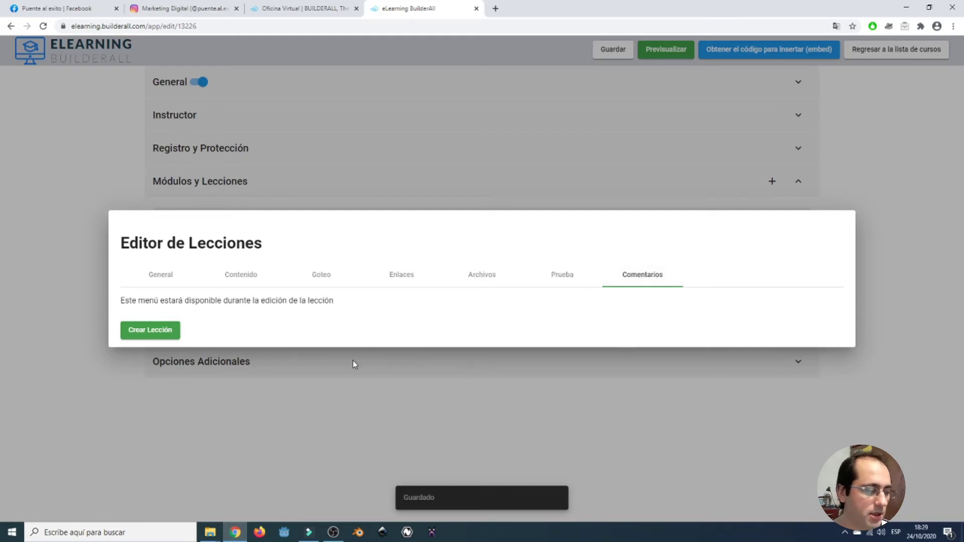
{"action": "left_click", "coordinate": [155, 336]}
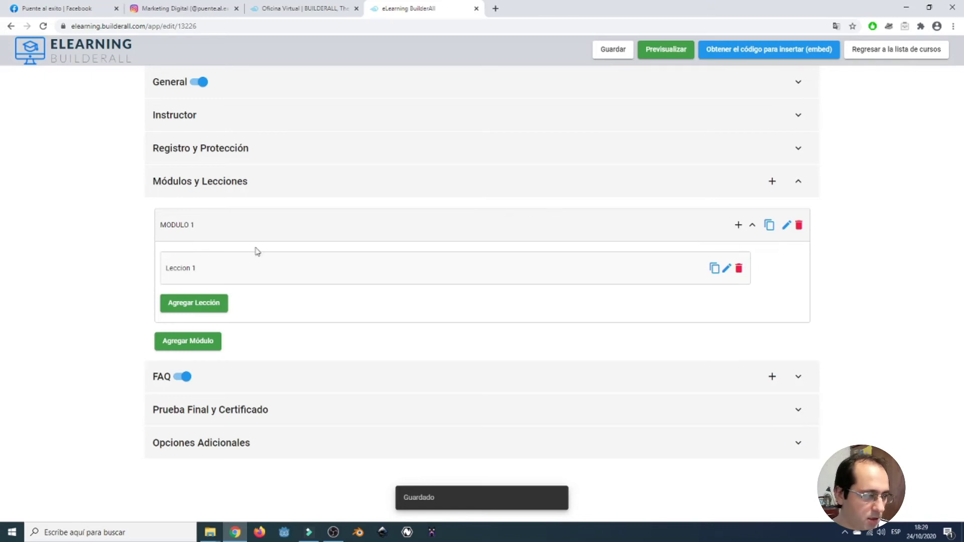
Duplicate Leccion 1 within MODULO 1, then duplicate the module as 'MODULO 2'.
{"action": "left_click_drag", "start_coordinate": [189, 267], "coordinate": [195, 270]}
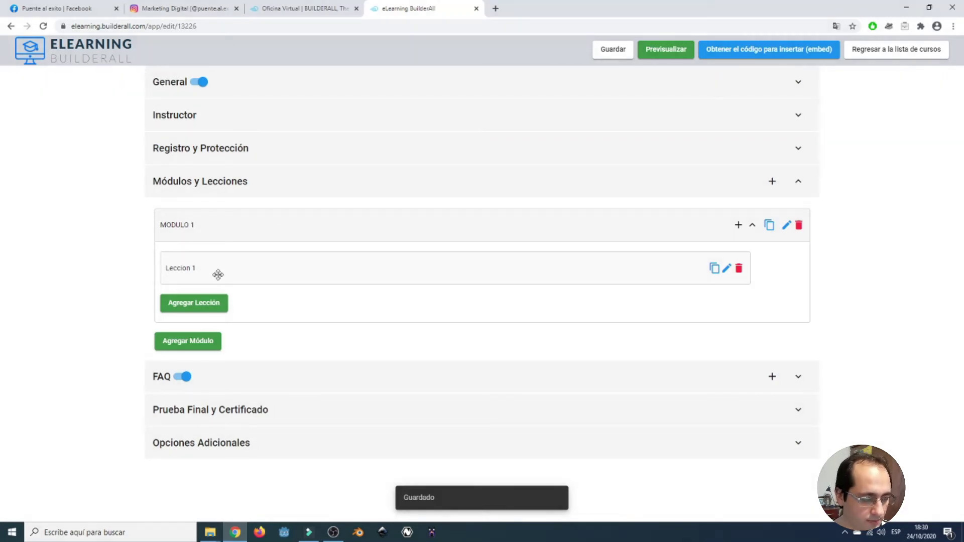
{"action": "left_click", "coordinate": [772, 227]}
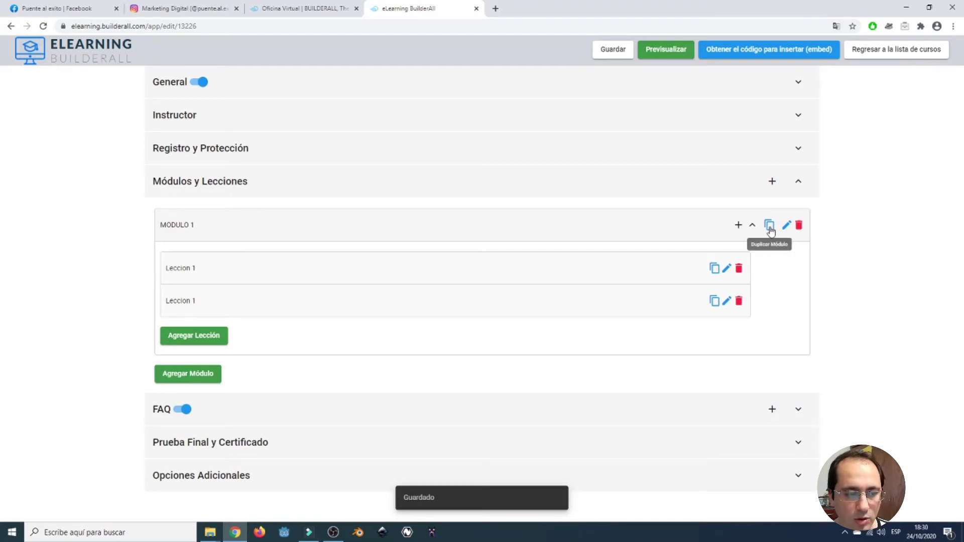
{"action": "left_click", "coordinate": [770, 227]}
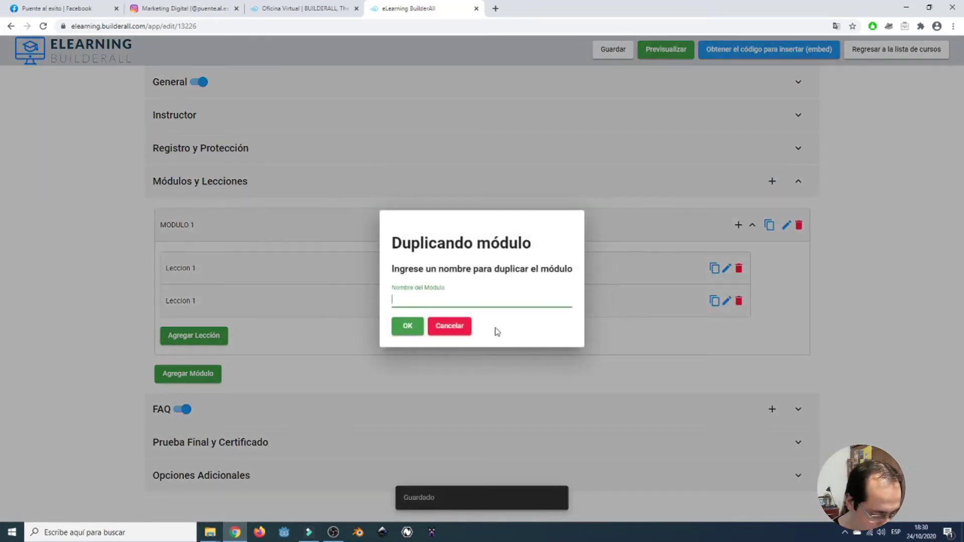
{"action": "type", "text": "MO"}
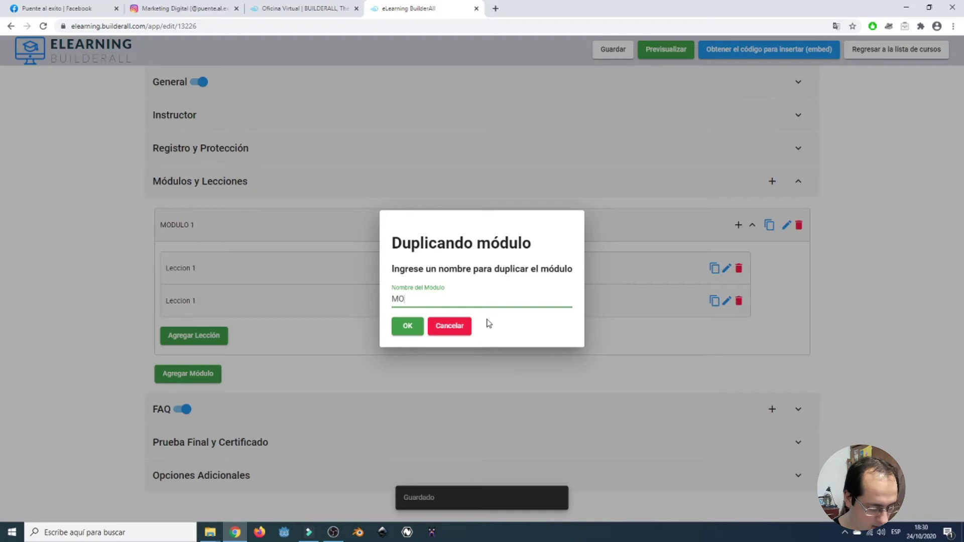
{"action": "type", "text": "DULO"}
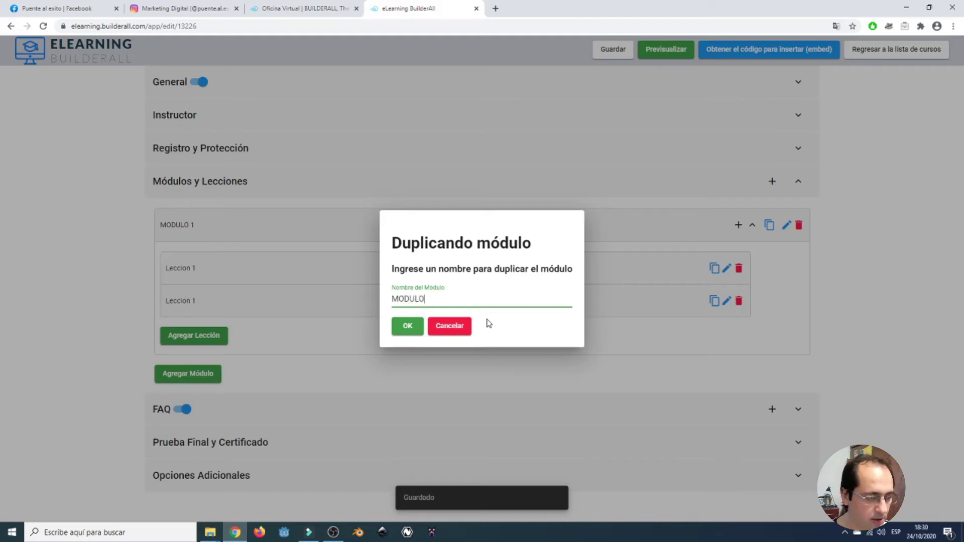
{"action": "type", "text": " 2"}
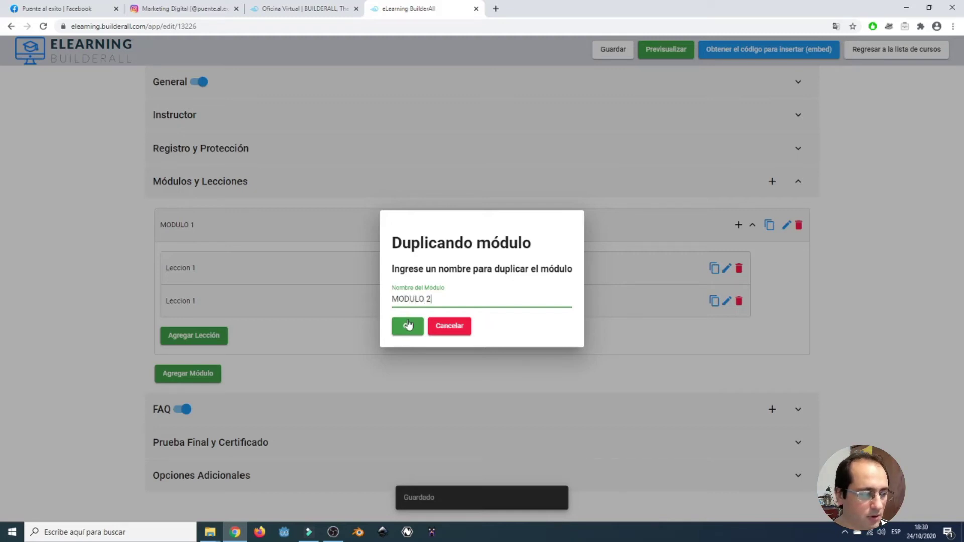
{"action": "left_click", "coordinate": [407, 326]}
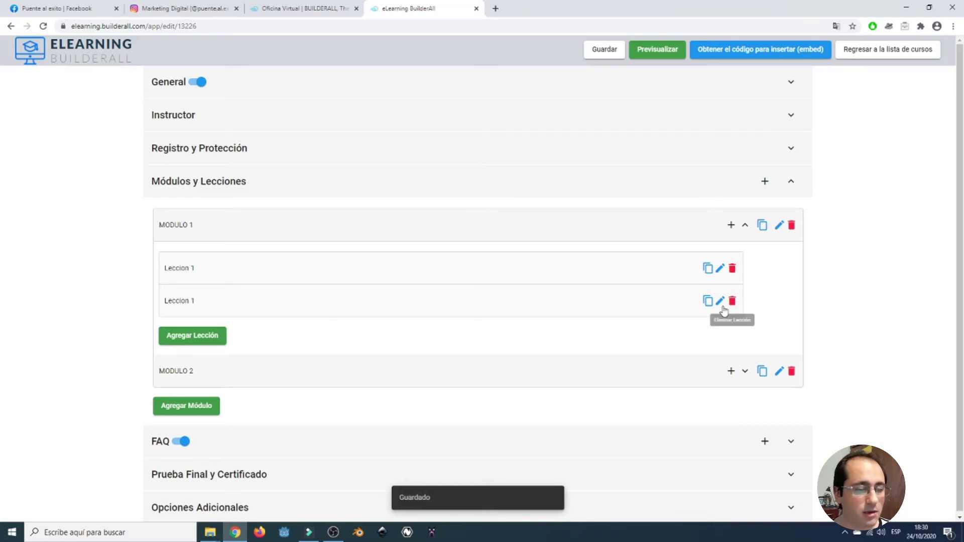
Add the FAQ question '¿De que se trata el curso?' with its answer, then expand Prueba Final y Certificado.
{"action": "scroll", "coordinate": [718, 307], "scroll_direction": "down", "scroll_amount": 1}
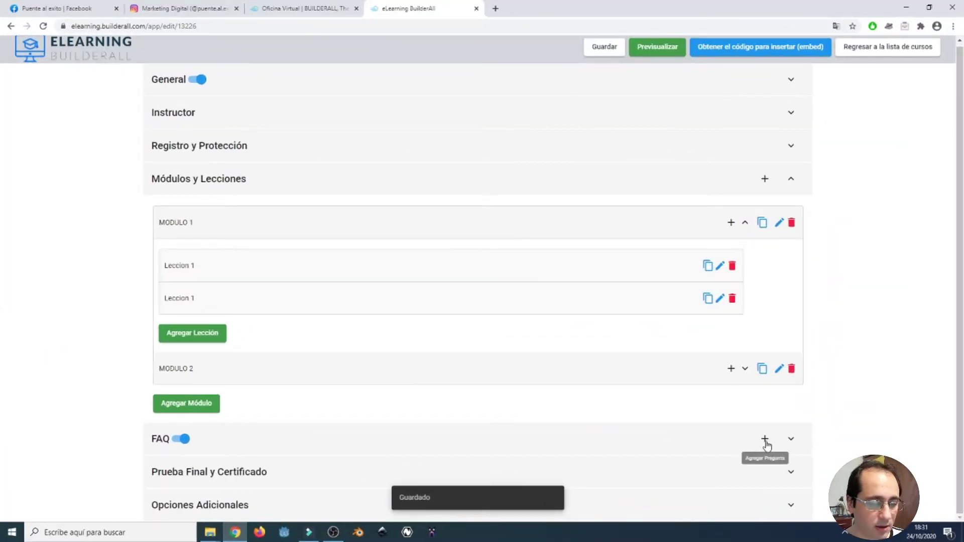
{"action": "left_click", "coordinate": [790, 441]}
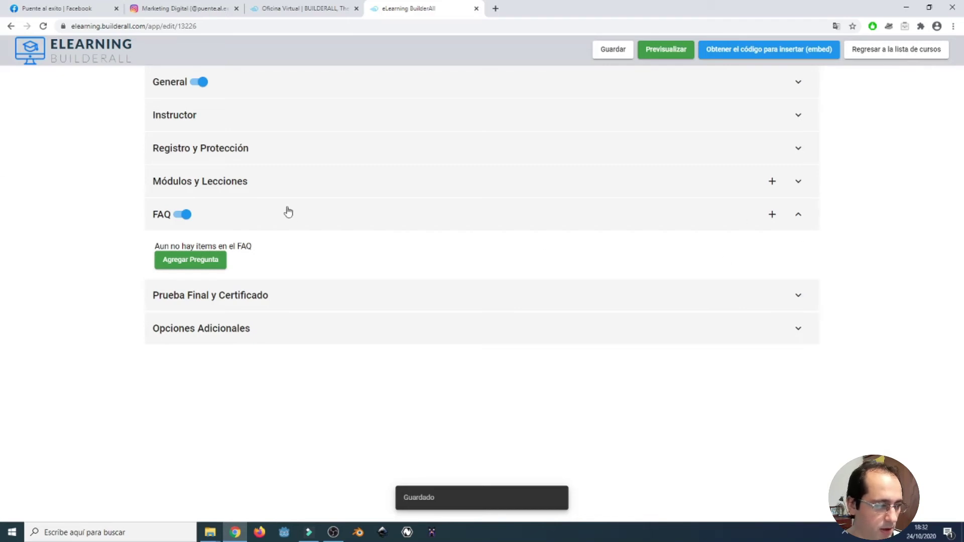
{"action": "left_click", "coordinate": [186, 216]}
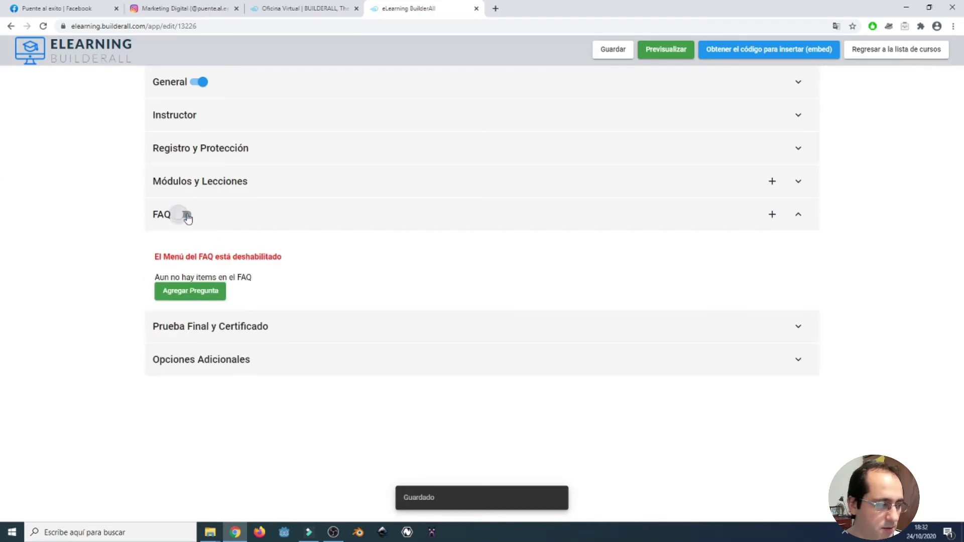
{"action": "left_click", "coordinate": [183, 215]}
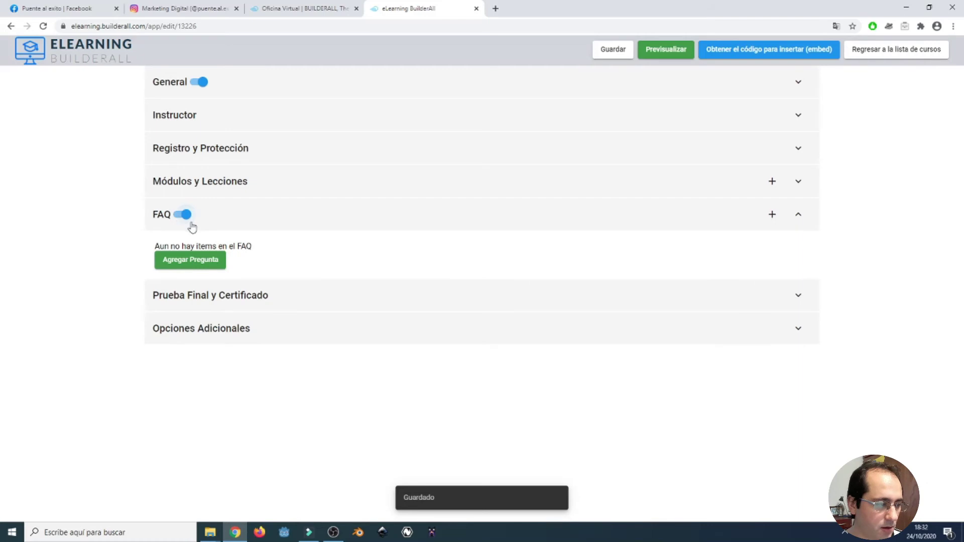
{"action": "left_click", "coordinate": [196, 262]}
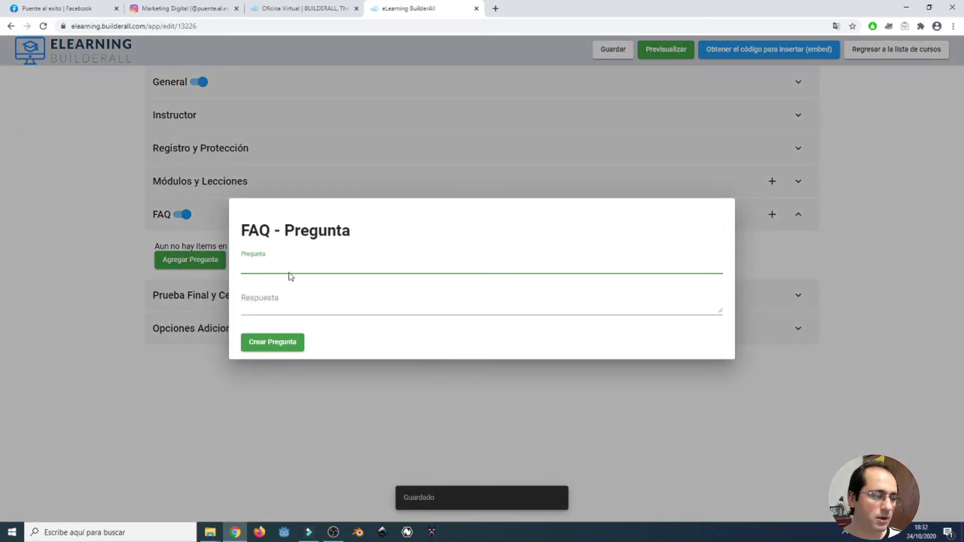
{"action": "left_click", "coordinate": [287, 301]}
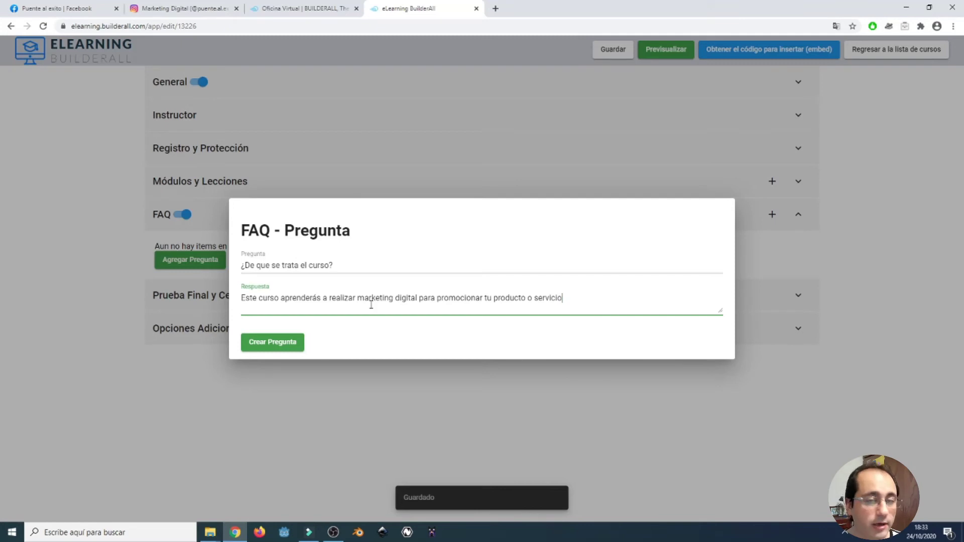
{"action": "left_click", "coordinate": [286, 347]}
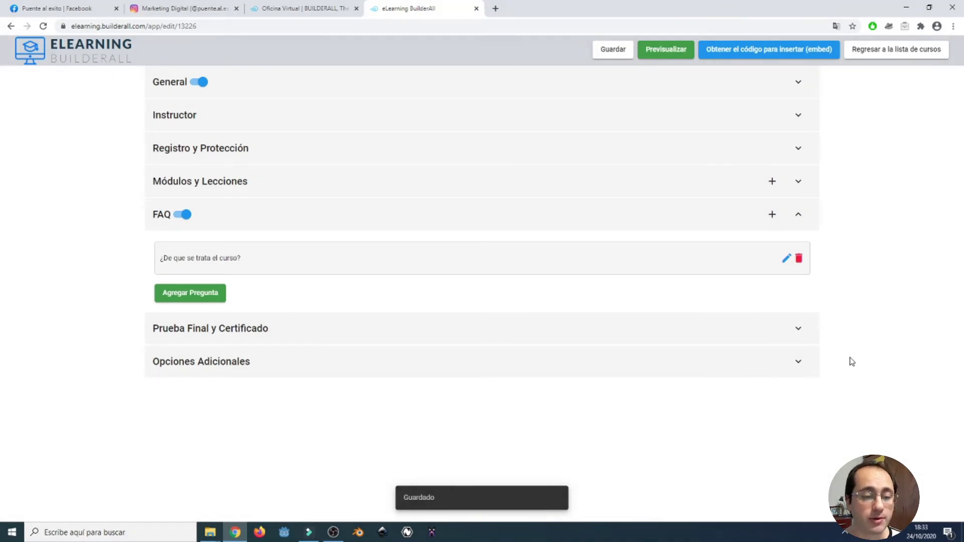
{"action": "left_click", "coordinate": [800, 330]}
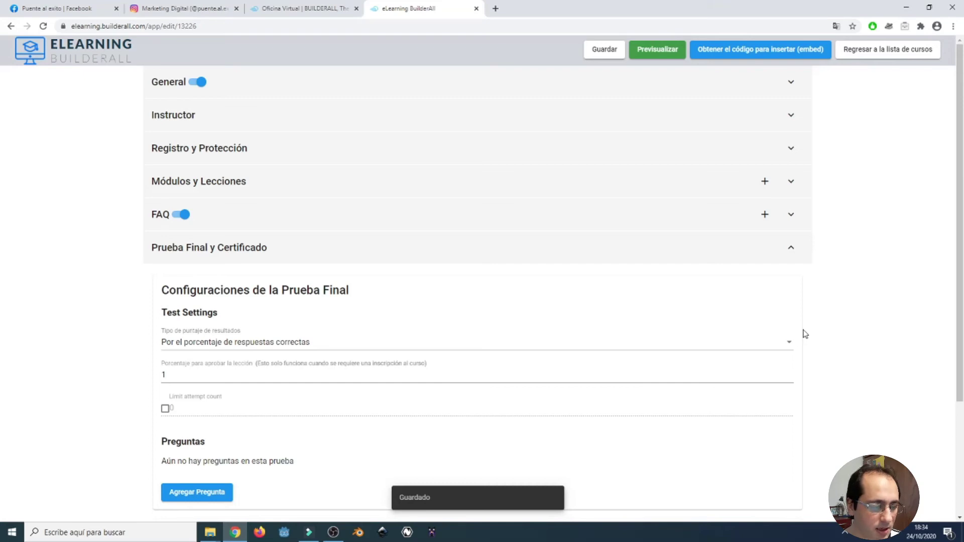
Set the final test's Tipo de puntaje de resultados to Por el porcentaje de respuestas correctas.
{"action": "scroll", "coordinate": [798, 427], "scroll_direction": "down", "scroll_amount": 3}
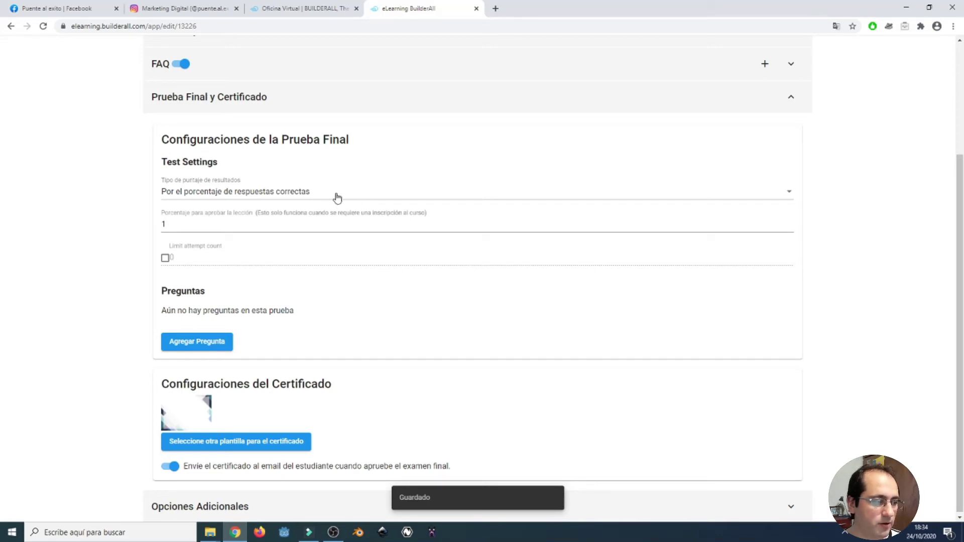
{"action": "left_click", "coordinate": [206, 201]}
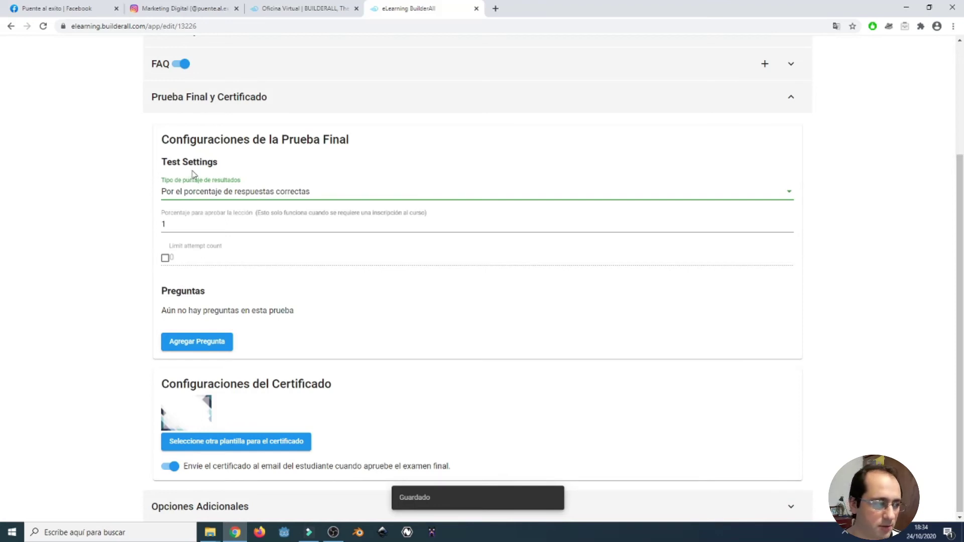
{"action": "left_click", "coordinate": [272, 196]}
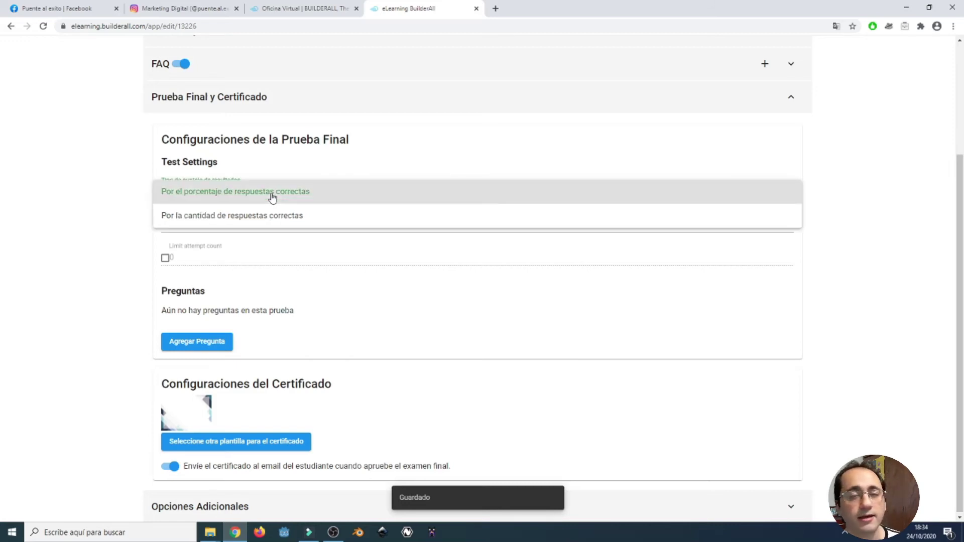
{"action": "left_click", "coordinate": [272, 195]}
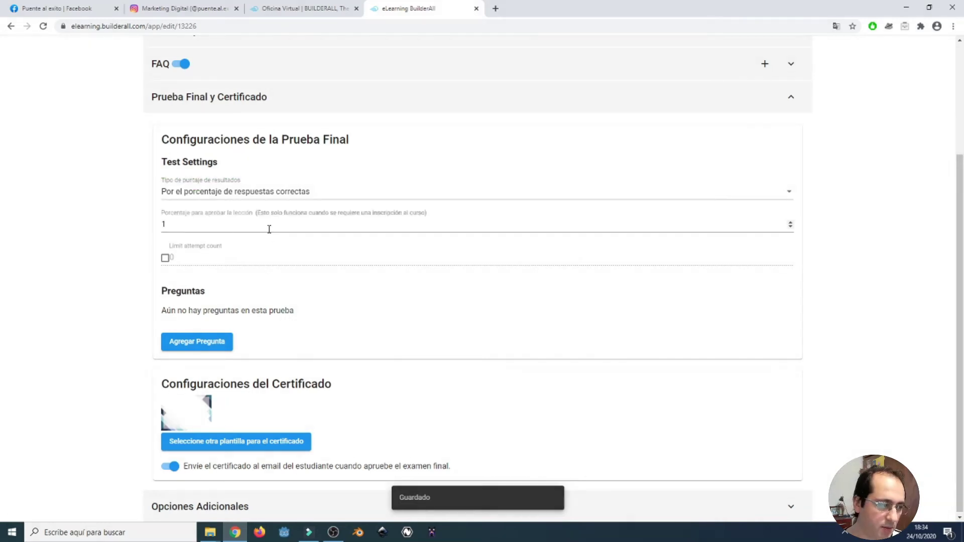
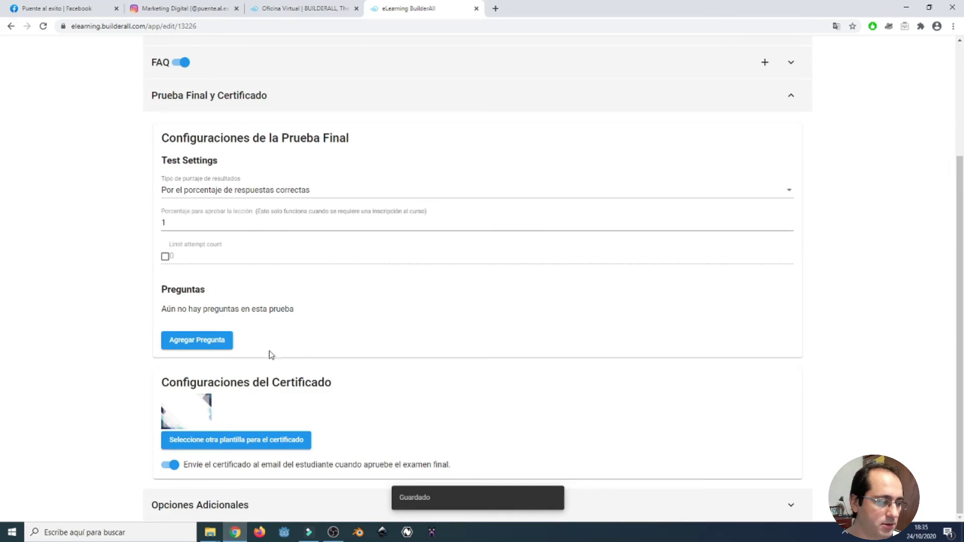
Start a true/false question in the final test and select its placeholder question text.
{"action": "left_click", "coordinate": [211, 344]}
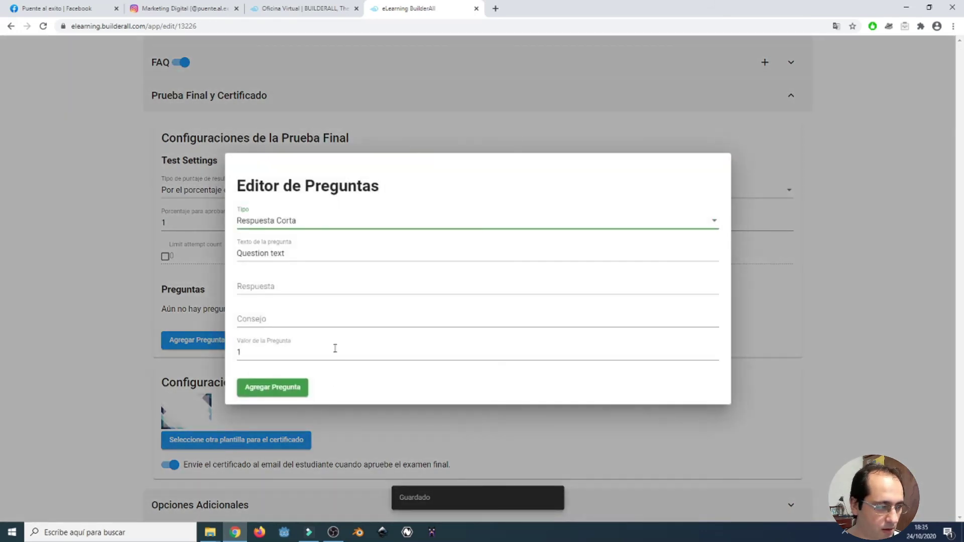
{"action": "left_click", "coordinate": [320, 232]}
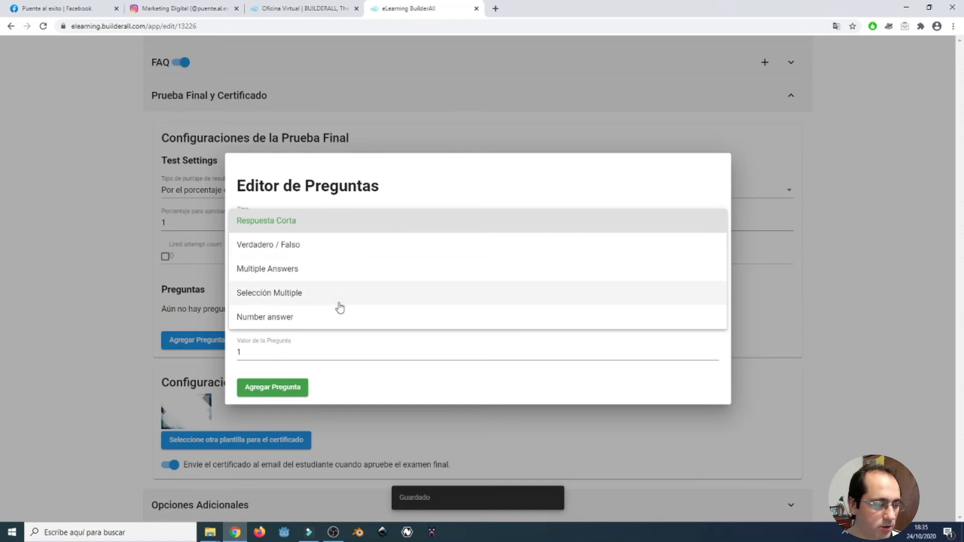
{"action": "left_click", "coordinate": [386, 353]}
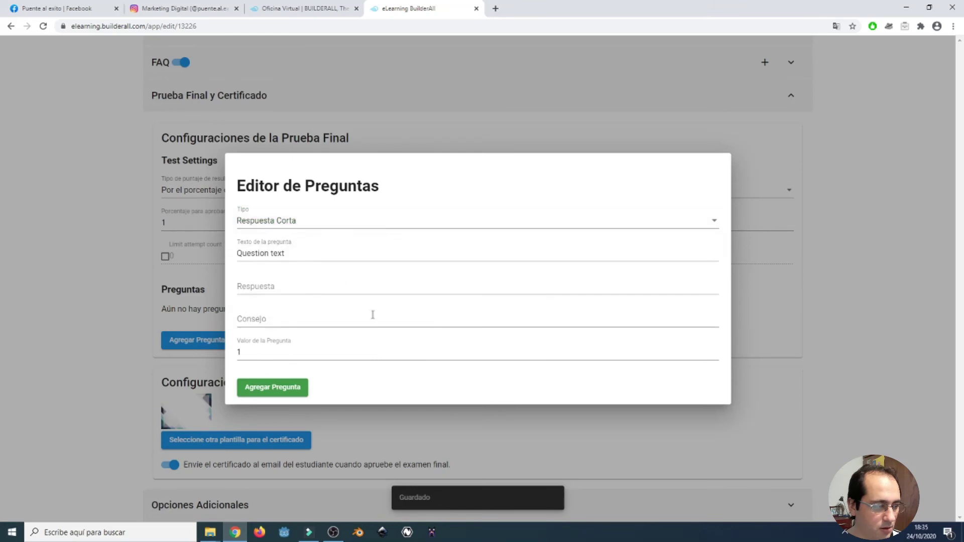
{"action": "left_click", "coordinate": [333, 232]}
{"action": "left_click", "coordinate": [331, 253]}
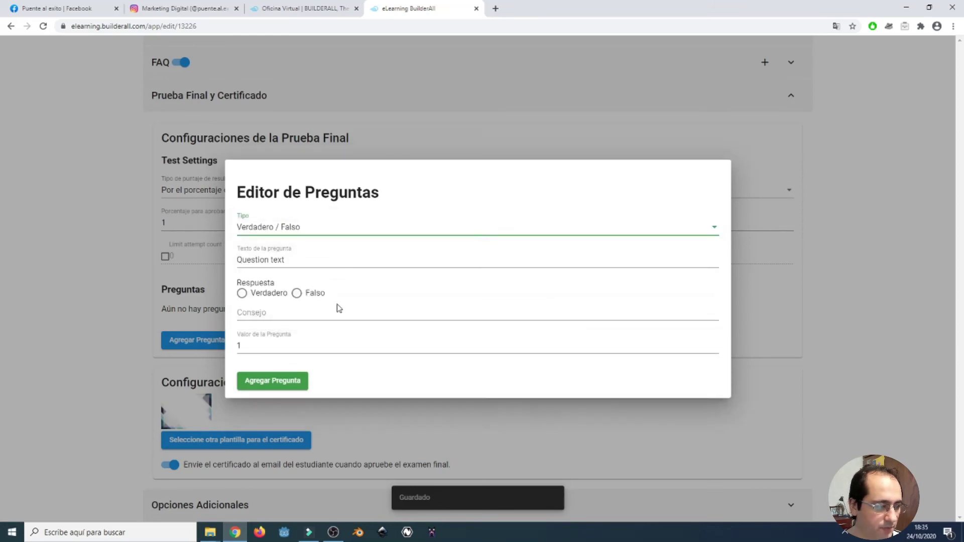
{"action": "left_click", "coordinate": [311, 261]}
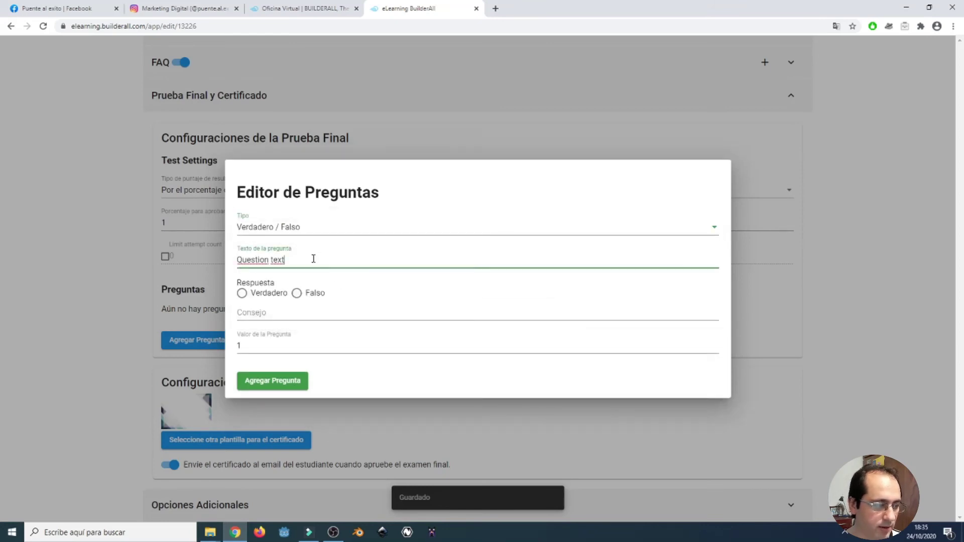
{"action": "left_click_drag", "start_coordinate": [311, 261], "coordinate": [227, 272]}
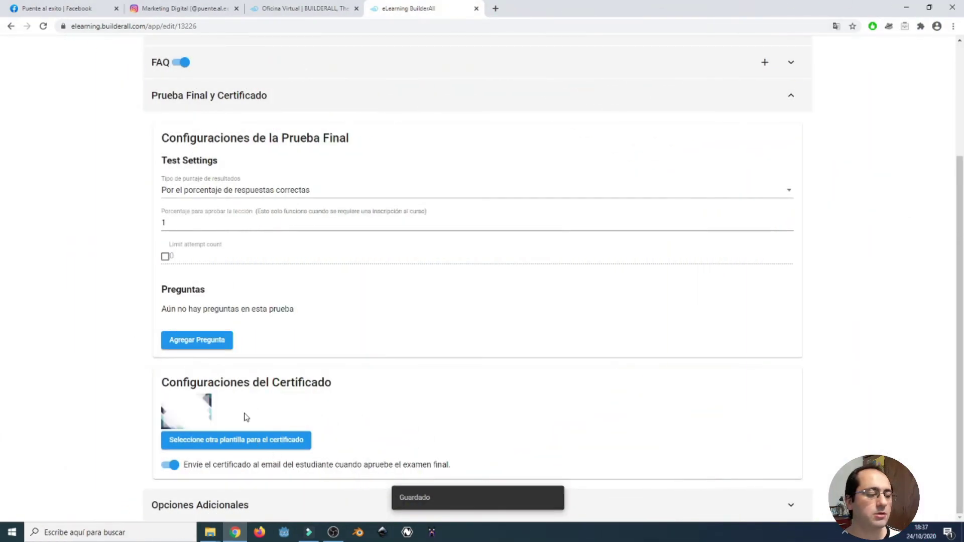
Switch the certificate to the custom 'prueba' template after abandoning a new custom theme.
{"action": "left_click", "coordinate": [270, 446]}
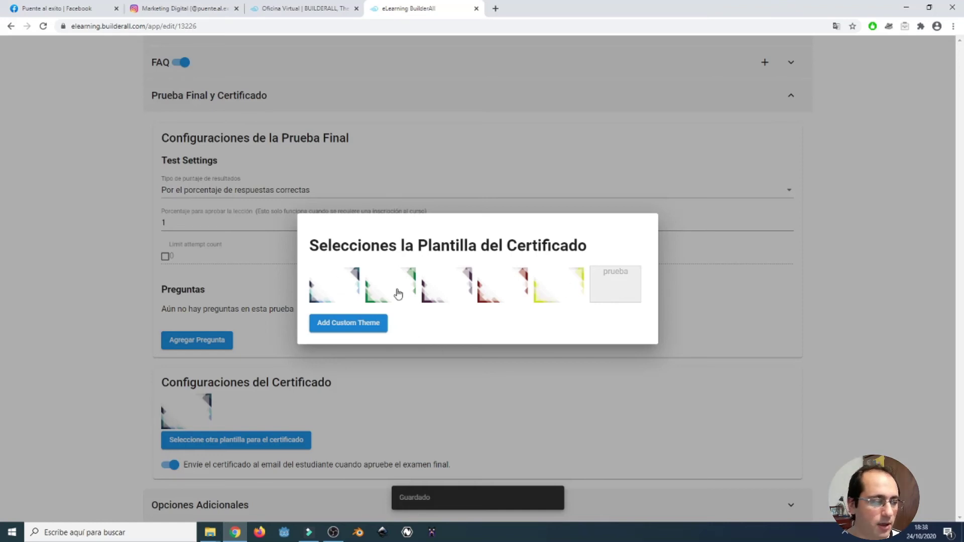
{"action": "left_click", "coordinate": [362, 326]}
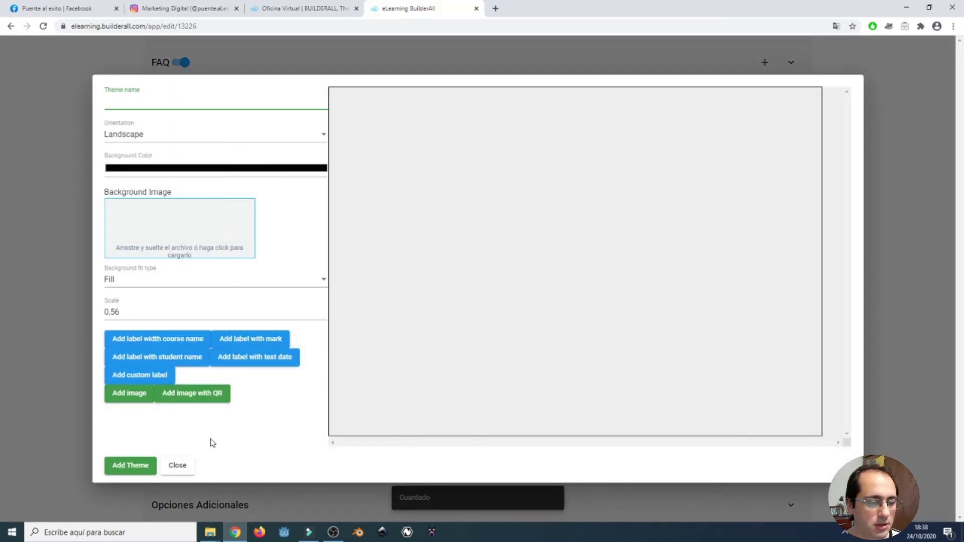
{"action": "left_click", "coordinate": [178, 474]}
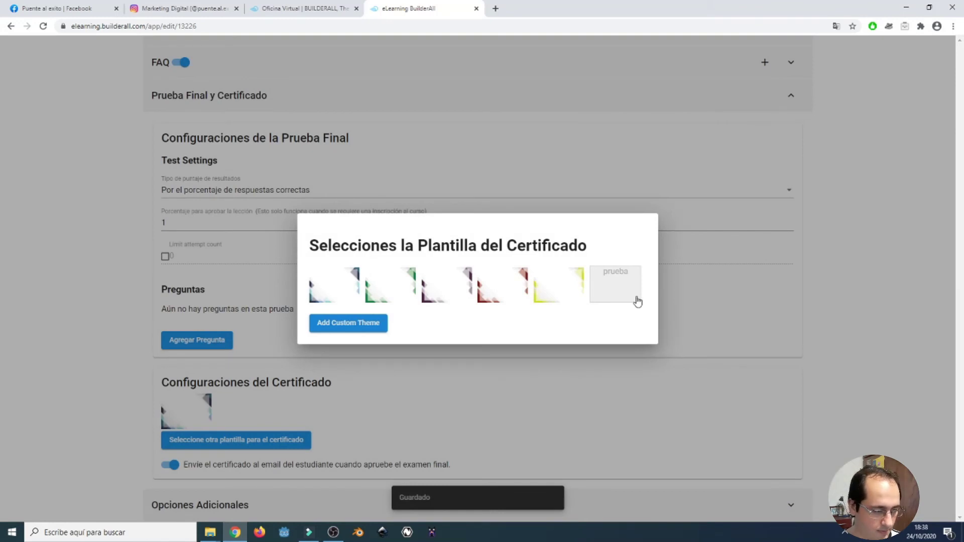
{"action": "left_click", "coordinate": [774, 295]}
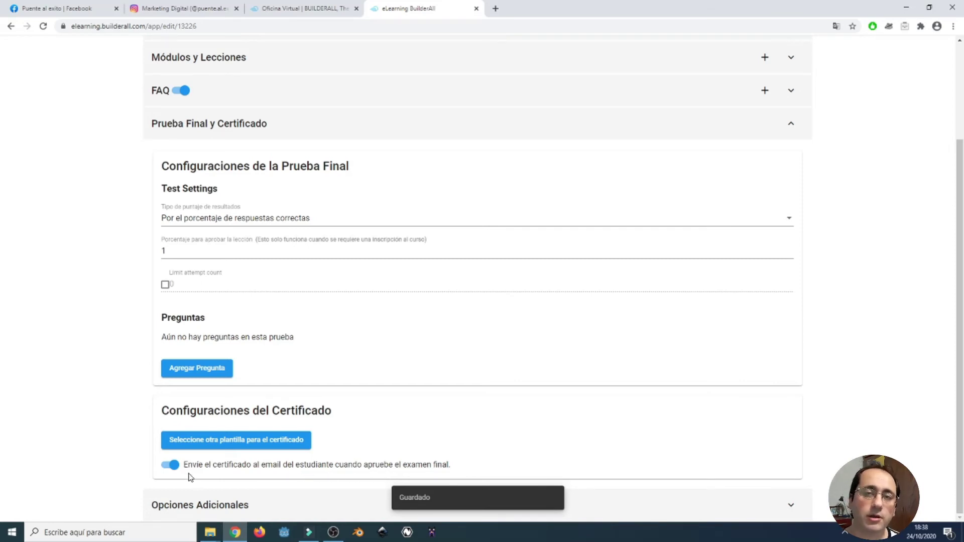
{"action": "scroll", "coordinate": [534, 422], "scroll_direction": "up", "scroll_amount": 1}
{"action": "scroll", "coordinate": [578, 437], "scroll_direction": "down", "scroll_amount": 1}
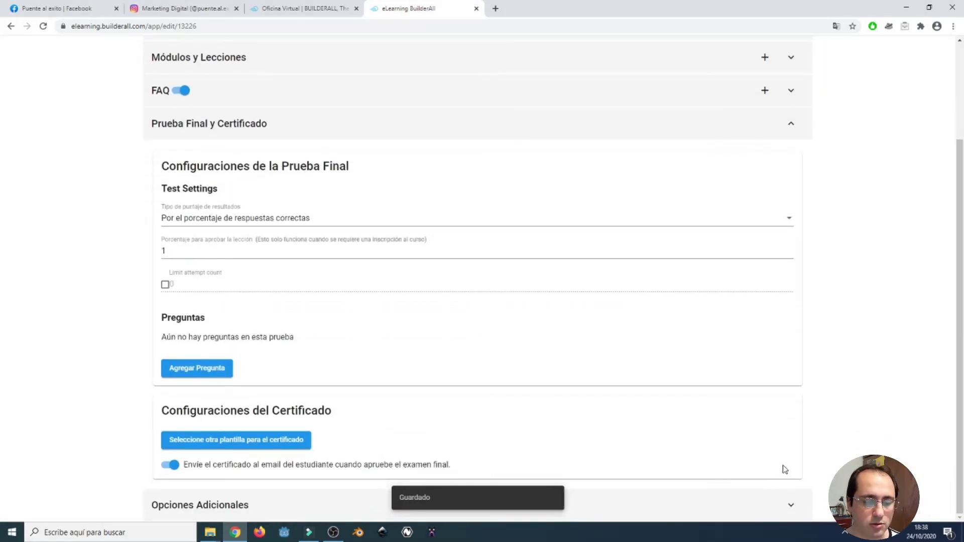
In Opciones Adicionales, disallow students changing the template and keep Página Principal on Standard.
{"action": "left_click", "coordinate": [788, 508]}
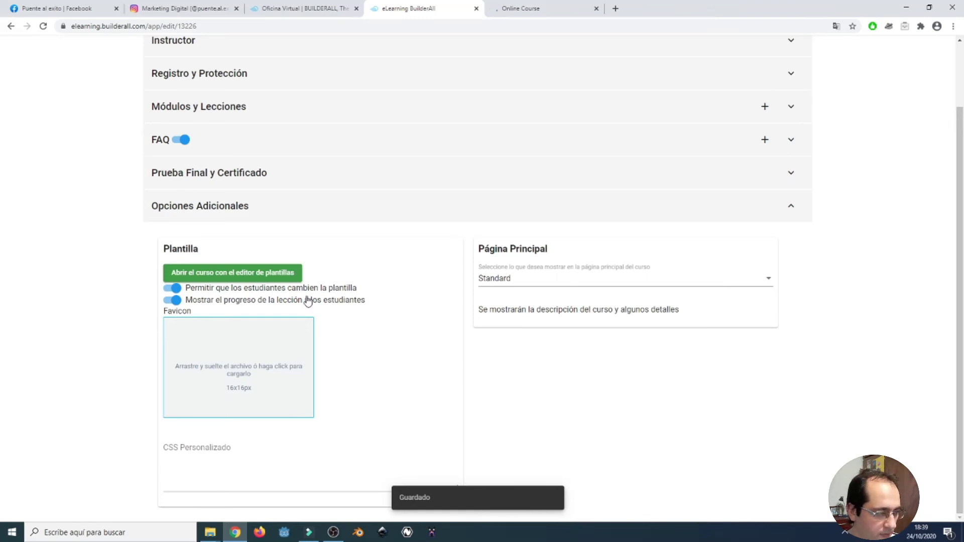
{"action": "left_click", "coordinate": [172, 288]}
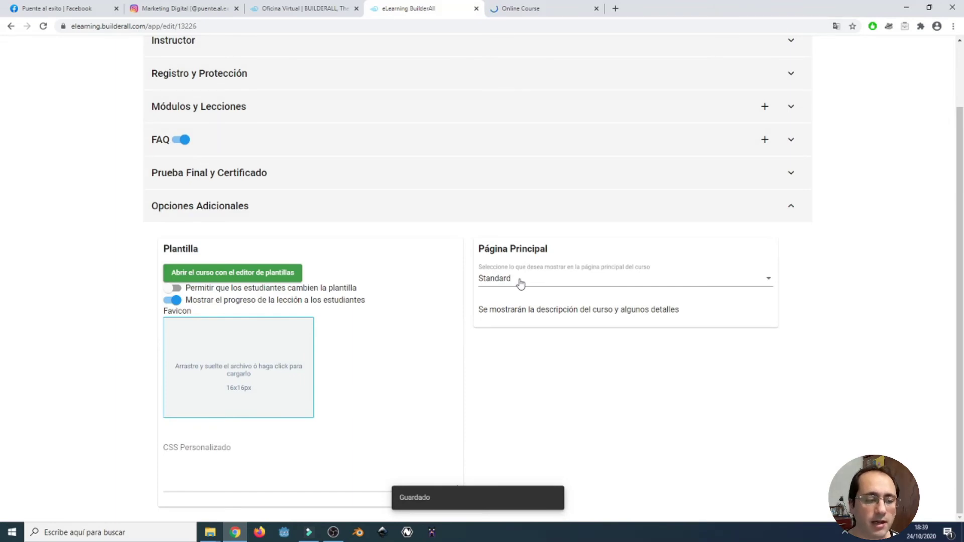
{"action": "left_click", "coordinate": [521, 283]}
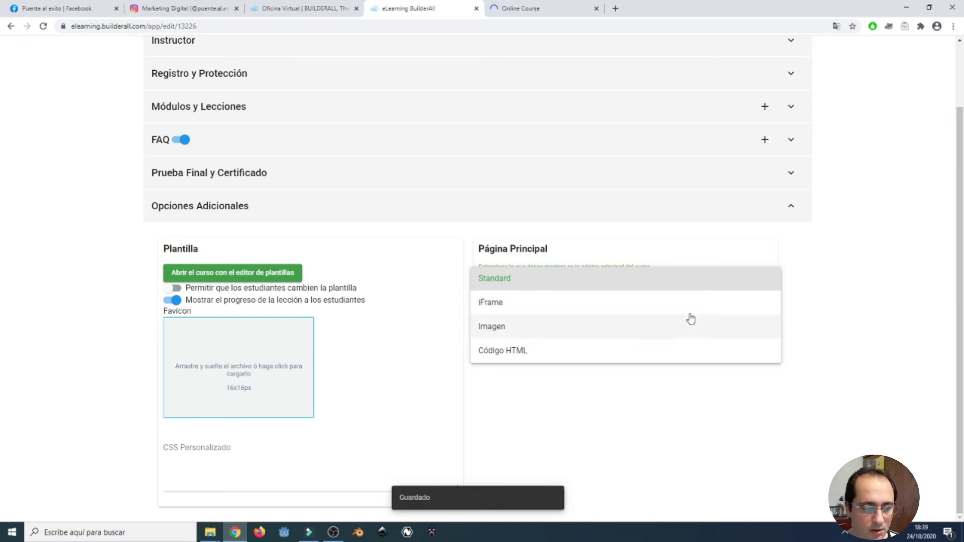
{"action": "left_click", "coordinate": [810, 307]}
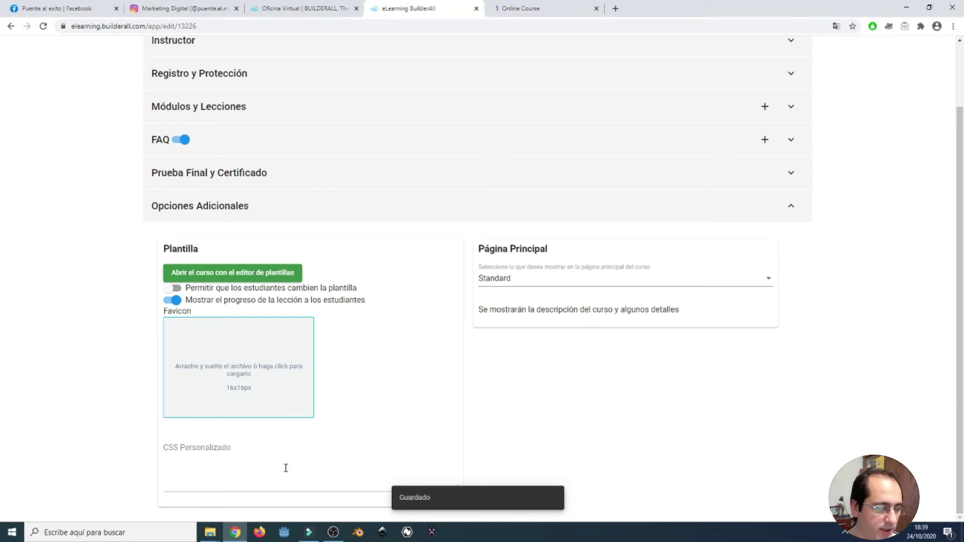
{"action": "left_click", "coordinate": [246, 478]}
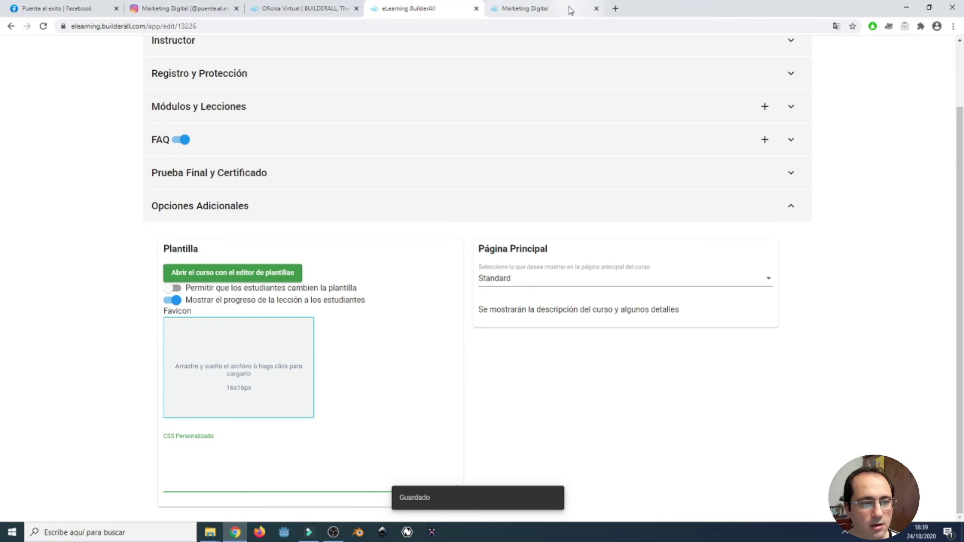
{"action": "left_click", "coordinate": [571, 10]}
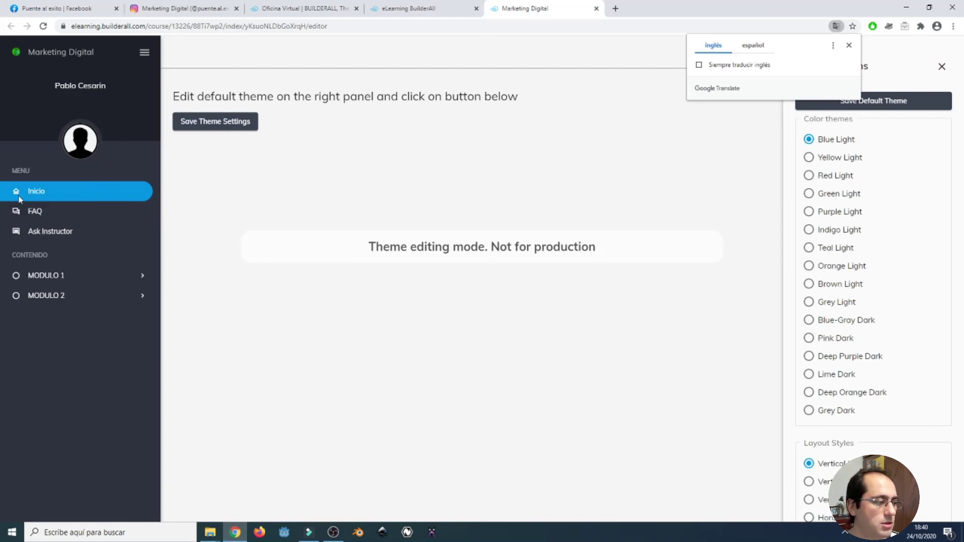
Dismiss Theme Options, expand MODULO 1 and MODULO 2, then reopen Theme Options via the gear.
{"action": "left_click", "coordinate": [33, 213]}
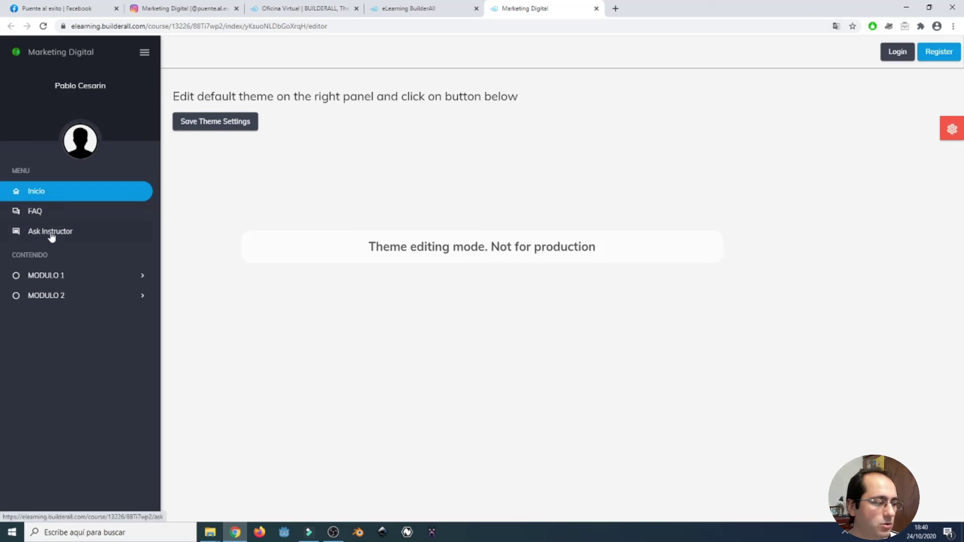
{"action": "left_click", "coordinate": [68, 280]}
{"action": "left_click", "coordinate": [71, 336]}
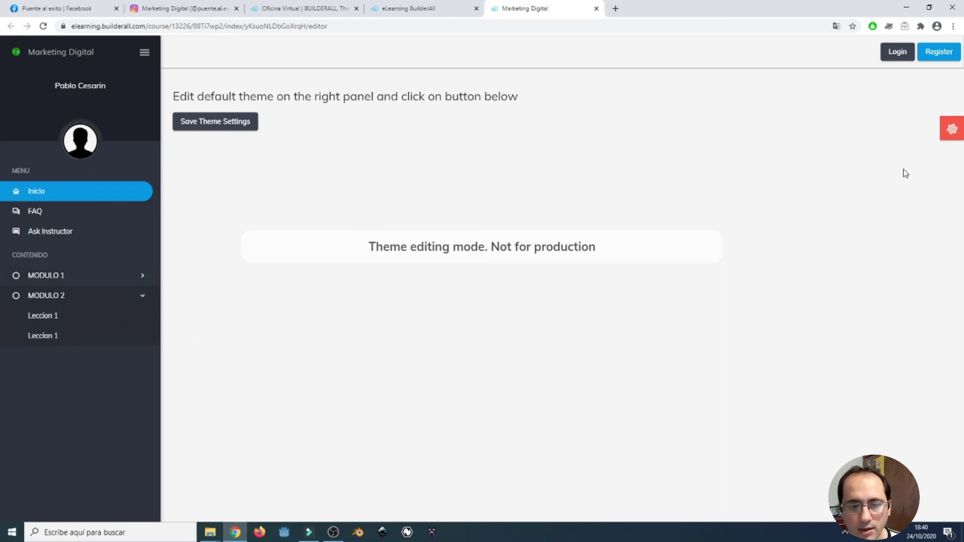
{"action": "left_click", "coordinate": [960, 137]}
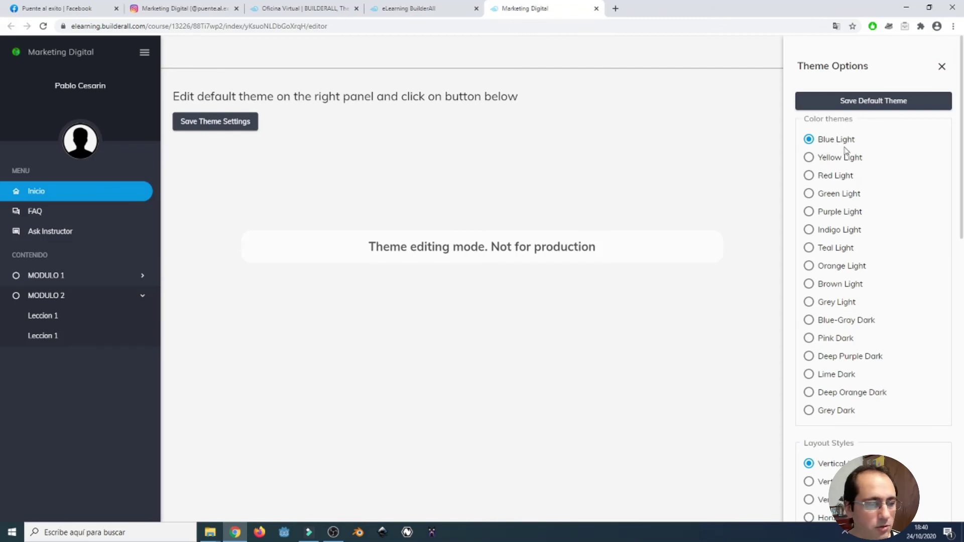
Preview the light colour themes and apply Brown Light.
{"action": "left_click", "coordinate": [846, 161]}
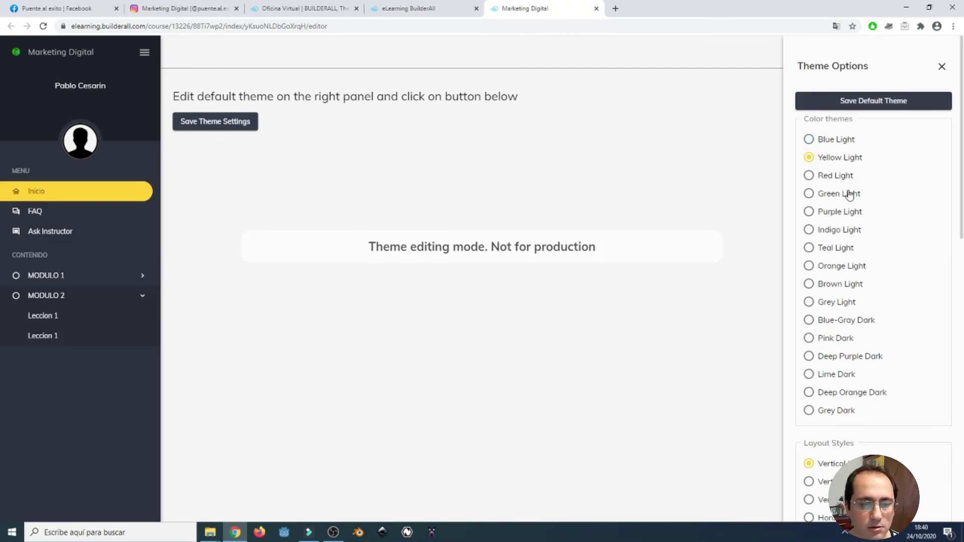
{"action": "left_click", "coordinate": [840, 175]}
{"action": "left_click", "coordinate": [835, 196]}
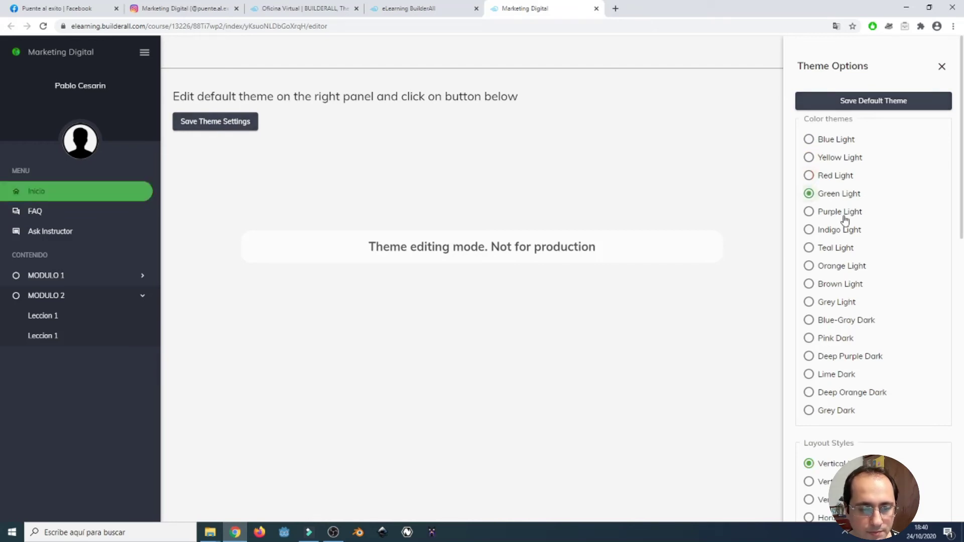
{"action": "left_click", "coordinate": [844, 215]}
{"action": "left_click", "coordinate": [844, 251]}
{"action": "left_click", "coordinate": [844, 269]}
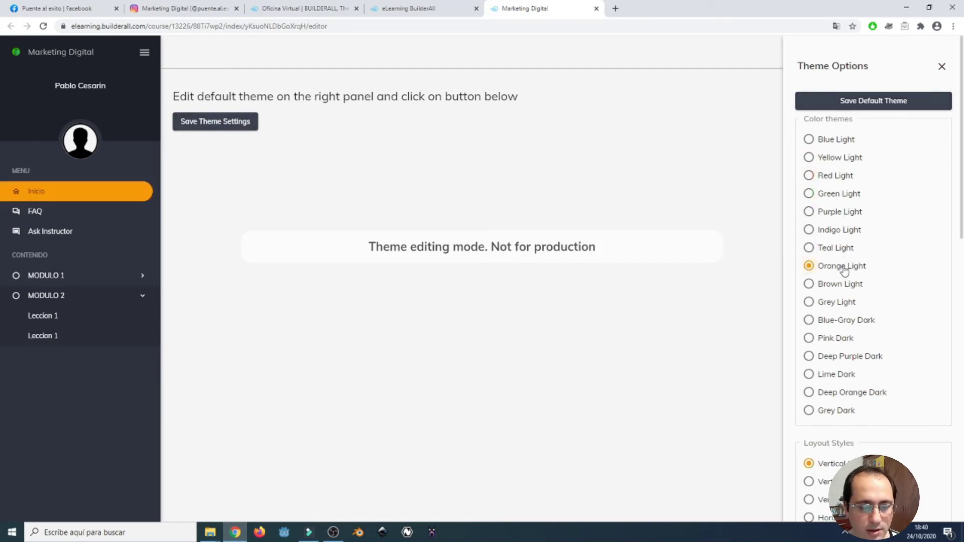
{"action": "left_click", "coordinate": [838, 285]}
{"action": "scroll", "coordinate": [876, 317], "scroll_direction": "down", "scroll_amount": 3}
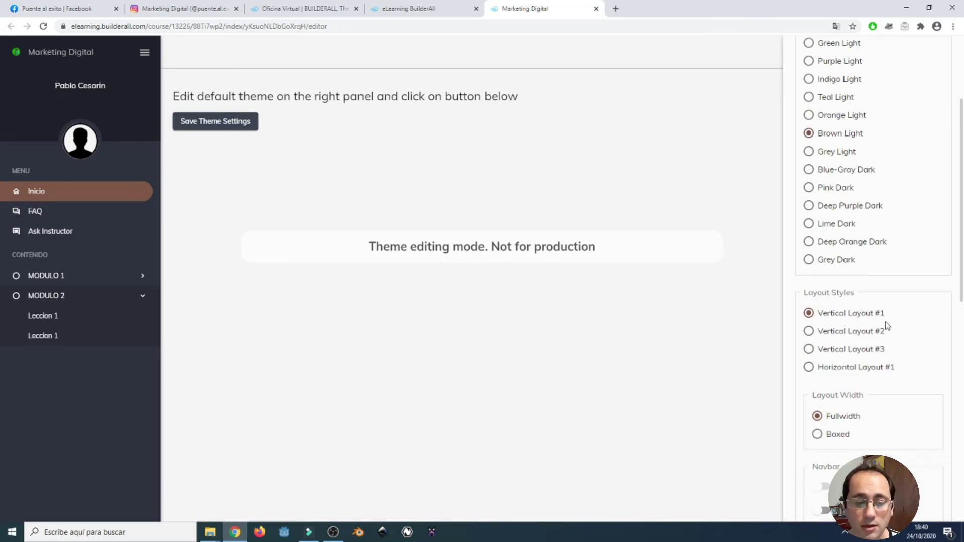
Try the vertical and horizontal layouts, settling on Vertical Layout #3.
{"action": "left_click", "coordinate": [849, 329]}
{"action": "left_click", "coordinate": [847, 315]}
{"action": "left_click", "coordinate": [852, 333]}
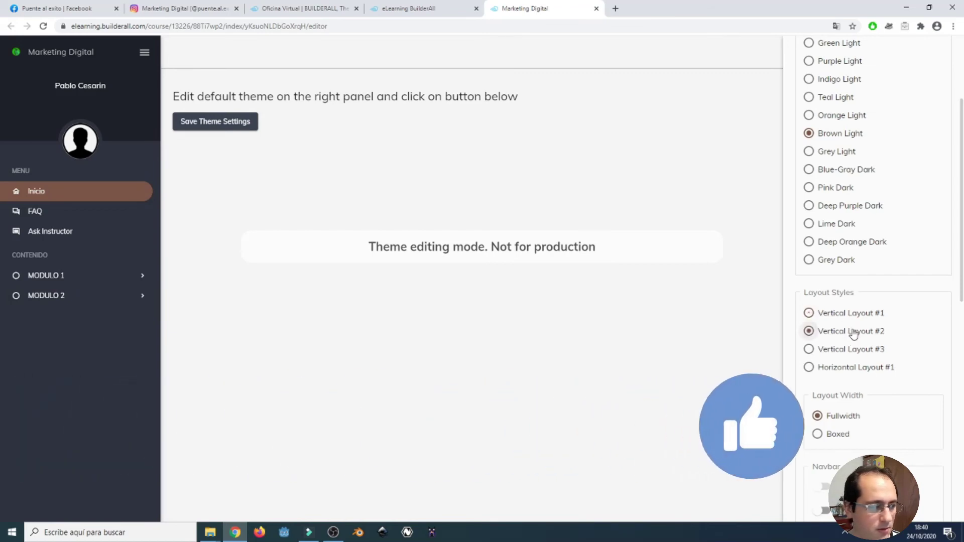
{"action": "left_click", "coordinate": [849, 348]}
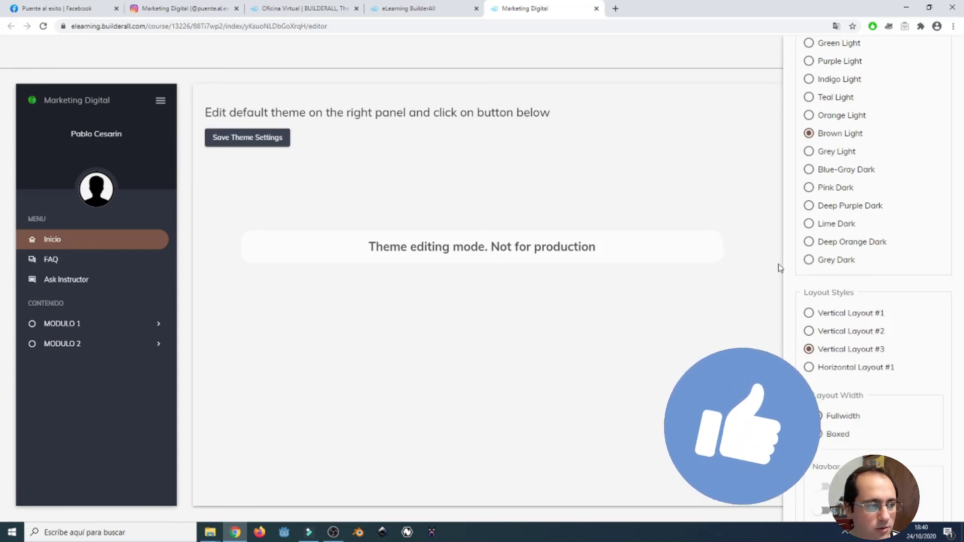
{"action": "left_click", "coordinate": [876, 369]}
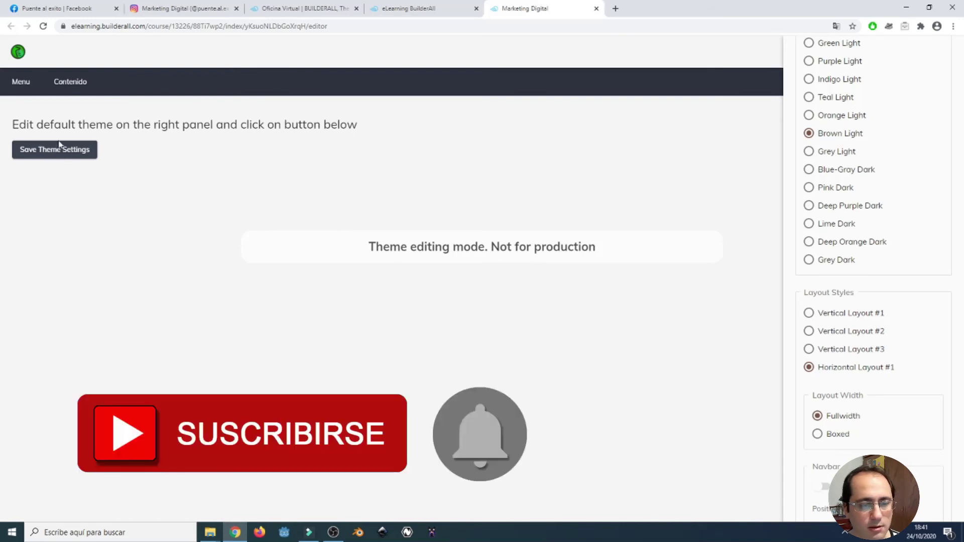
{"action": "left_click", "coordinate": [839, 352]}
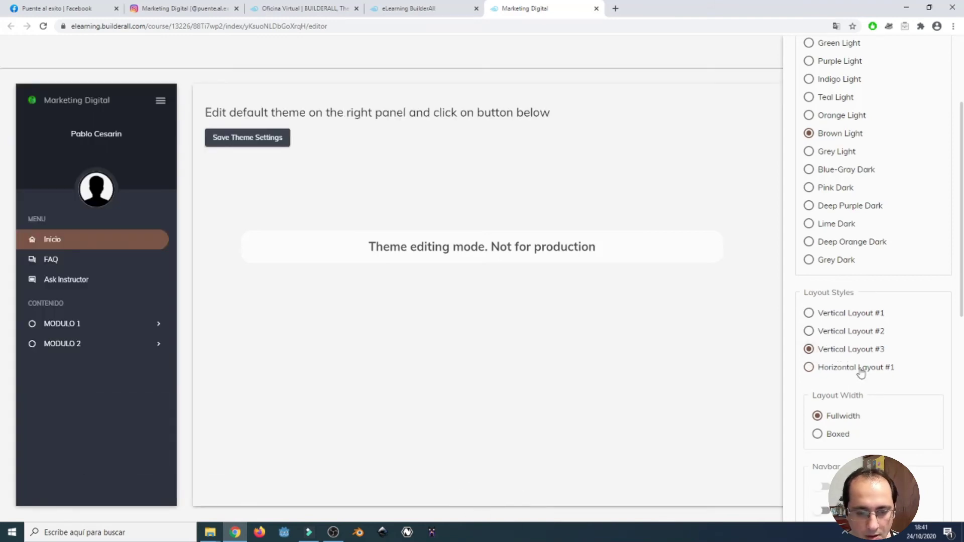
{"action": "scroll", "coordinate": [873, 418], "scroll_direction": "down", "scroll_amount": 3}
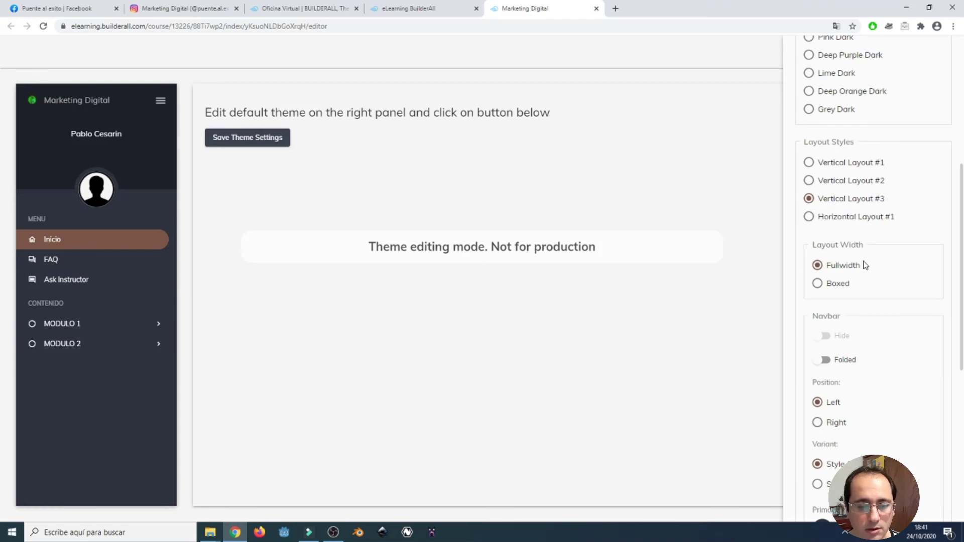
Keep the full-width page layout and the Style 1 sidebar variant after trying alternatives.
{"action": "left_click", "coordinate": [834, 285]}
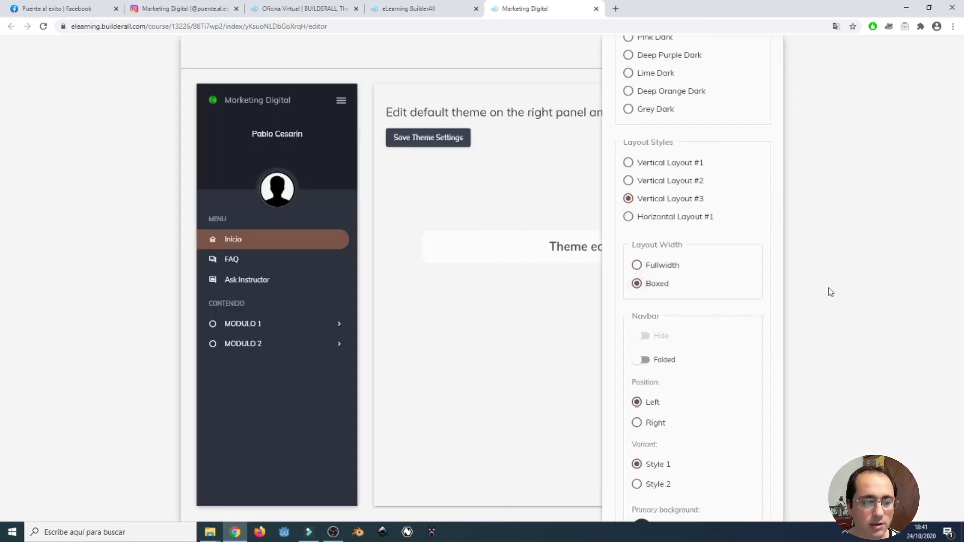
{"action": "left_click", "coordinate": [665, 265]}
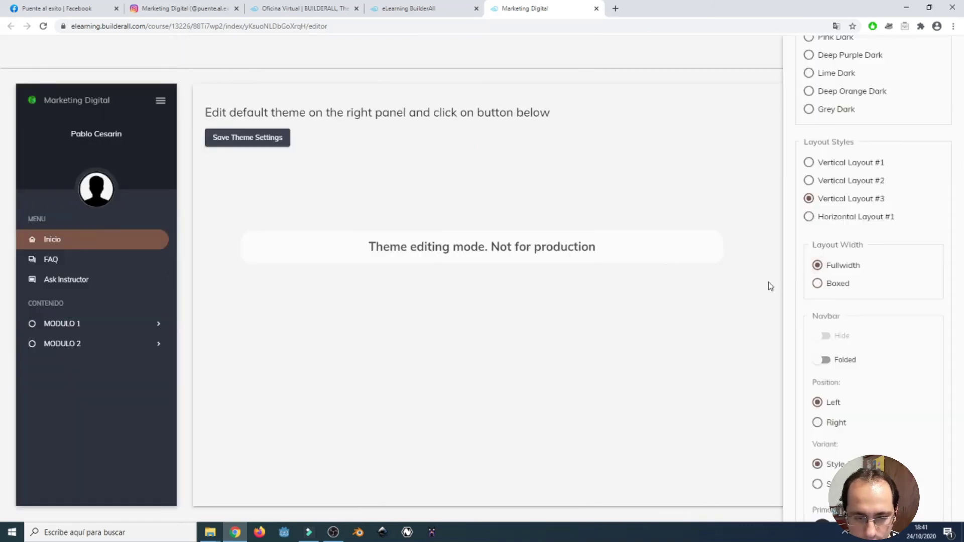
{"action": "scroll", "coordinate": [828, 341], "scroll_direction": "down", "scroll_amount": 2}
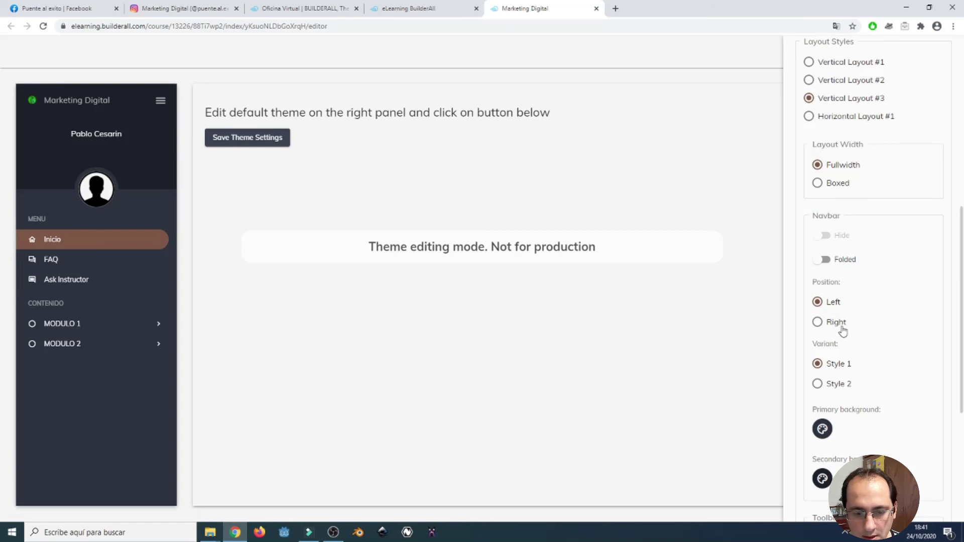
{"action": "scroll", "coordinate": [854, 357], "scroll_direction": "down", "scroll_amount": 1}
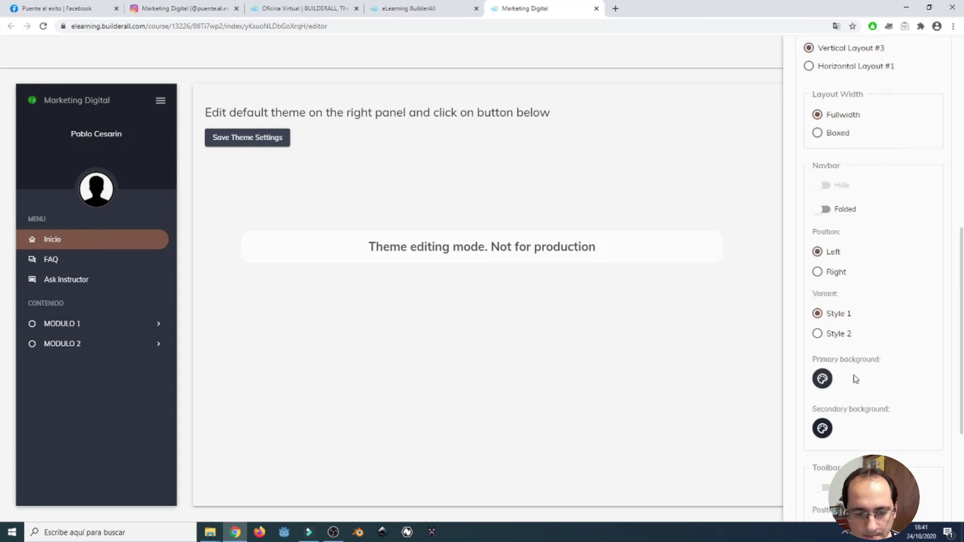
{"action": "left_click", "coordinate": [833, 334]}
{"action": "left_click", "coordinate": [836, 315]}
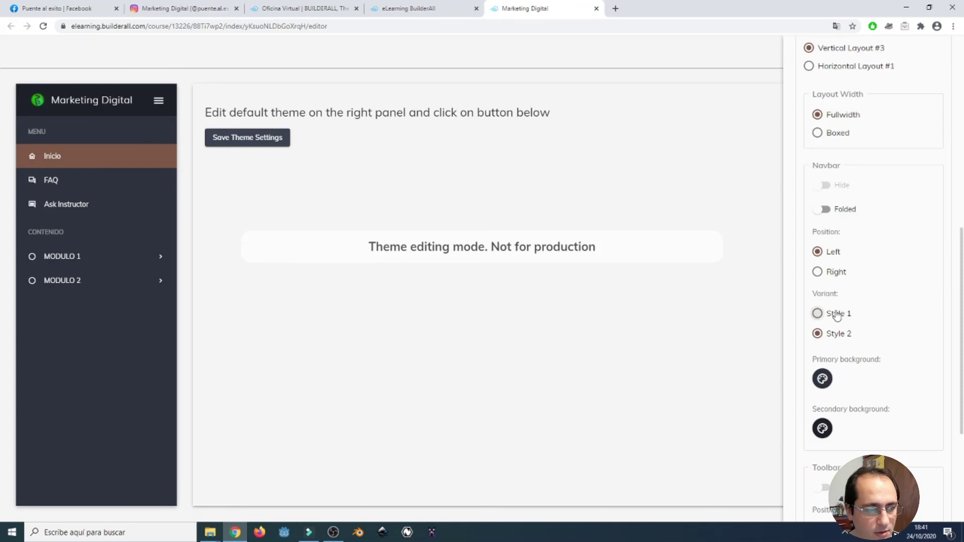
{"action": "left_click", "coordinate": [835, 337]}
{"action": "left_click", "coordinate": [835, 315]}
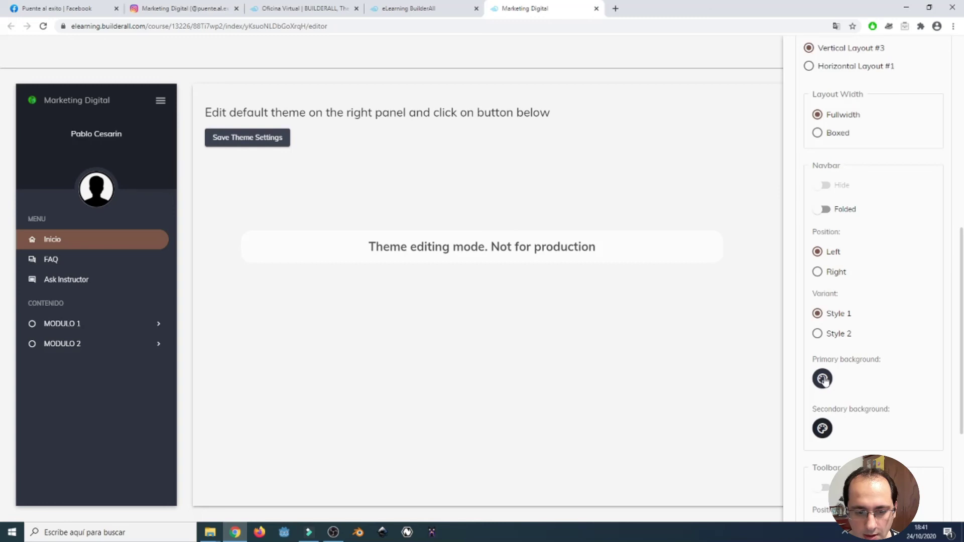
Set the primary background to a dark navy swatch.
{"action": "left_click", "coordinate": [823, 379]}
{"action": "left_click", "coordinate": [869, 421]}
{"action": "left_click", "coordinate": [884, 422]}
{"action": "left_click", "coordinate": [905, 424]}
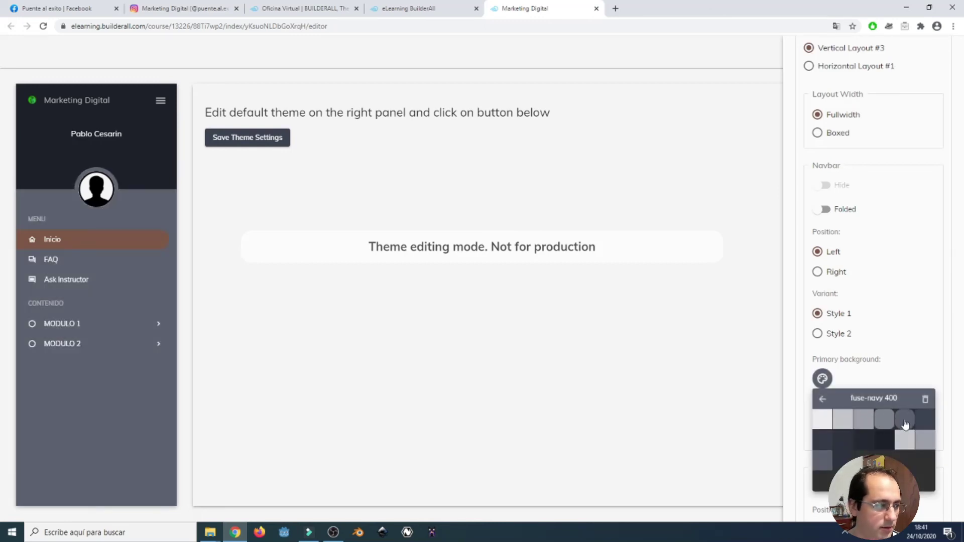
{"action": "left_click", "coordinate": [929, 426]}
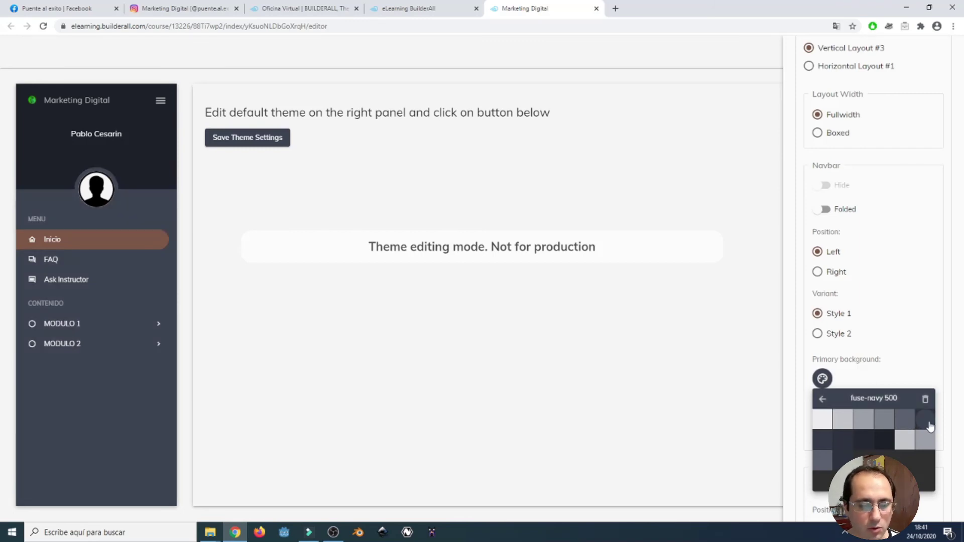
{"action": "left_click", "coordinate": [926, 400]}
{"action": "left_click", "coordinate": [878, 374]}
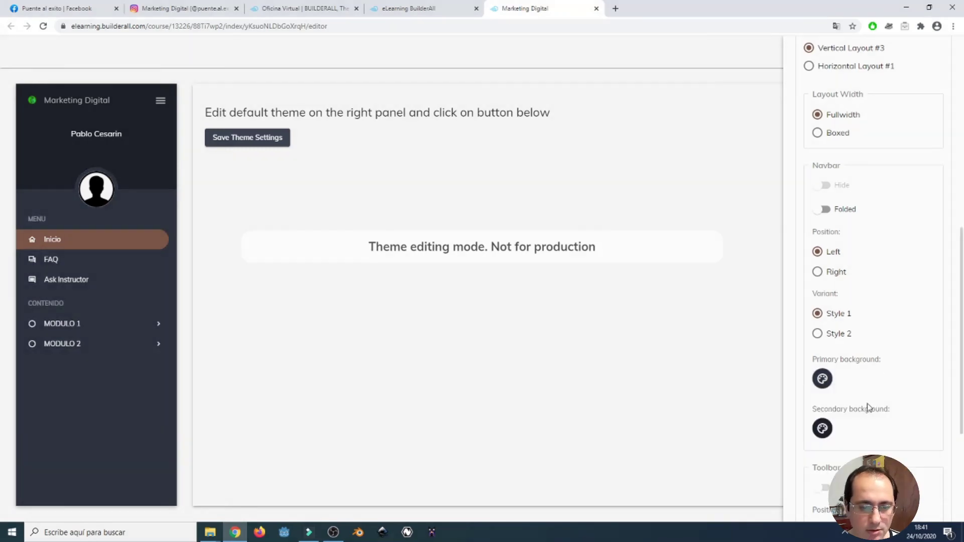
Set the secondary background to fuse-navy 900 and return to the course editing page.
{"action": "left_click", "coordinate": [822, 428]}
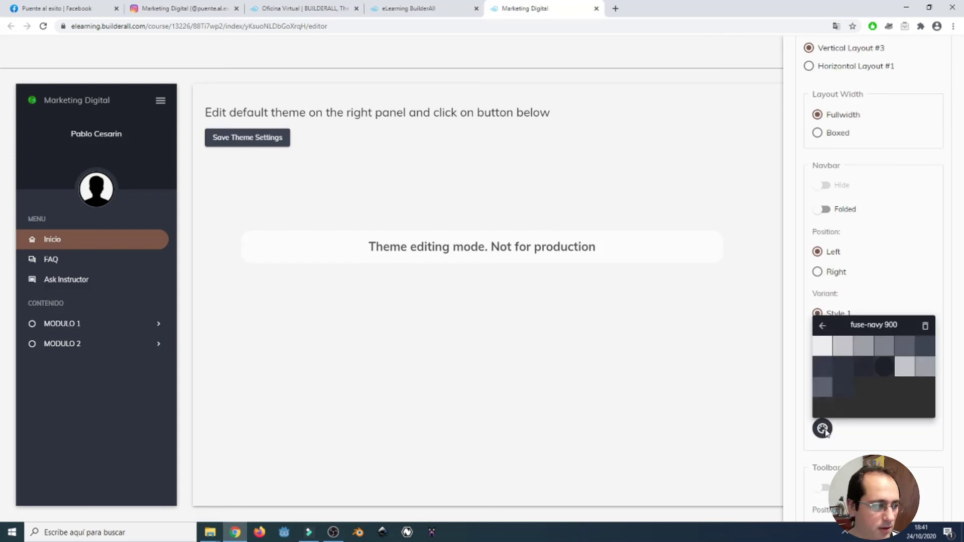
{"action": "left_click", "coordinate": [840, 389]}
{"action": "left_click", "coordinate": [824, 368]}
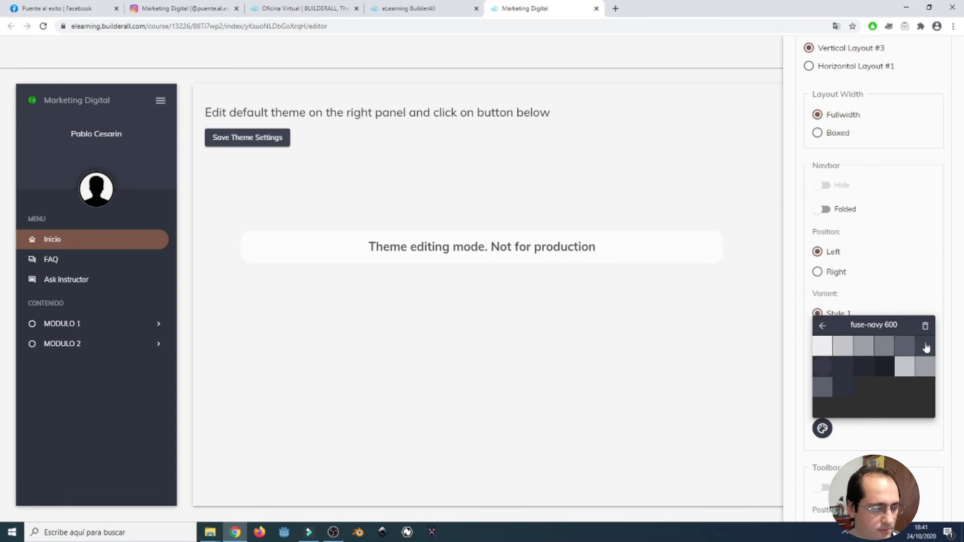
{"action": "left_click", "coordinate": [884, 367]}
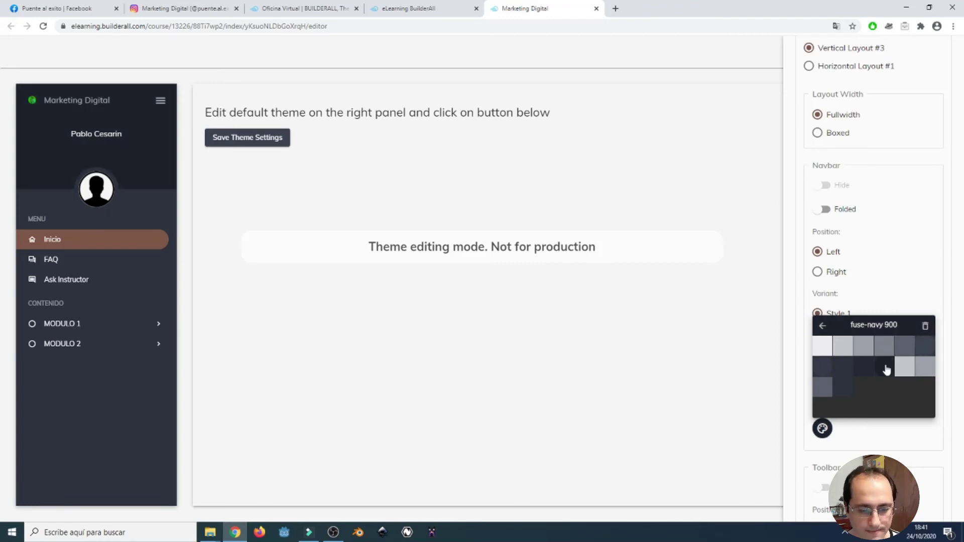
{"action": "left_click", "coordinate": [896, 435]}
{"action": "scroll", "coordinate": [873, 301], "scroll_direction": "down", "scroll_amount": 2}
{"action": "scroll", "coordinate": [867, 327], "scroll_direction": "down", "scroll_amount": 2}
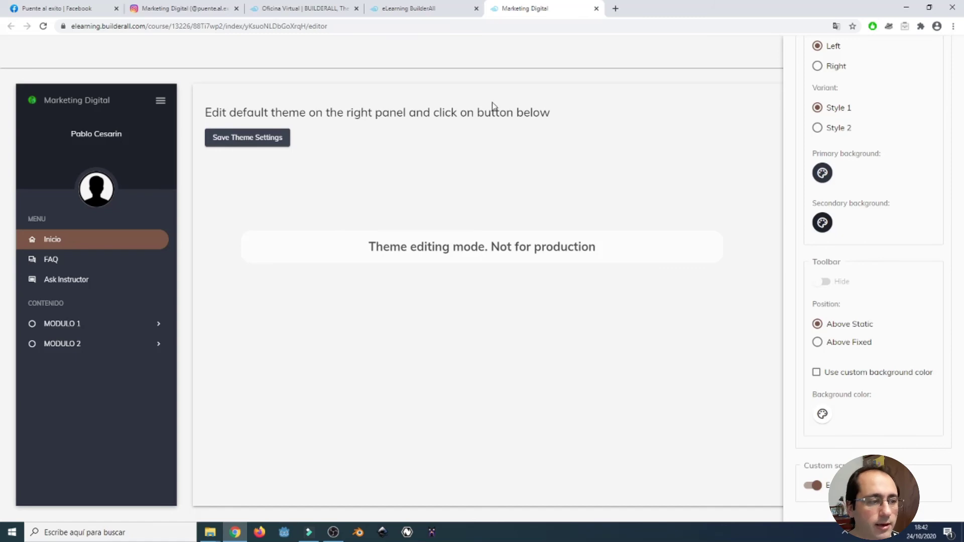
{"action": "left_click", "coordinate": [432, 8]}
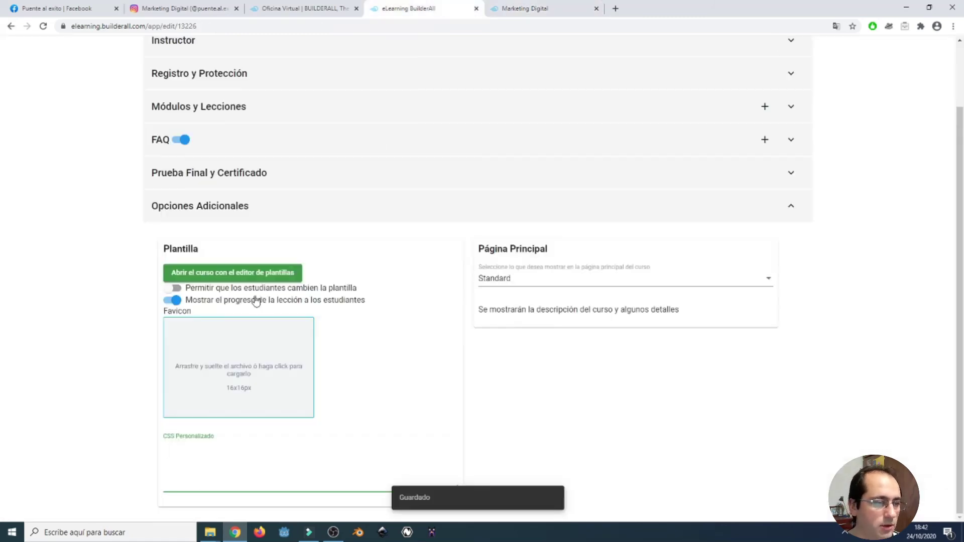
Close the theme editor tab and save the course settings with Guardar.
{"action": "left_click", "coordinate": [517, 9]}
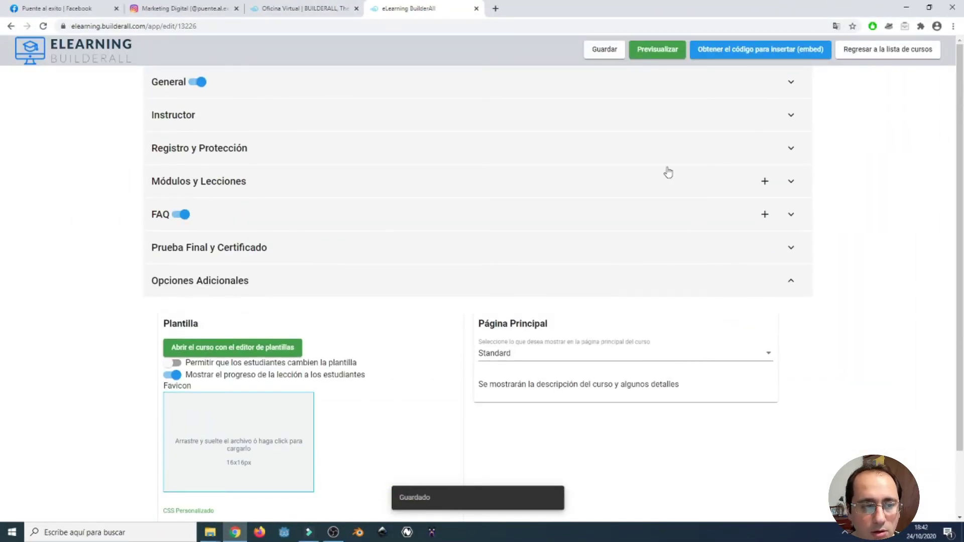
{"action": "left_click", "coordinate": [602, 52]}
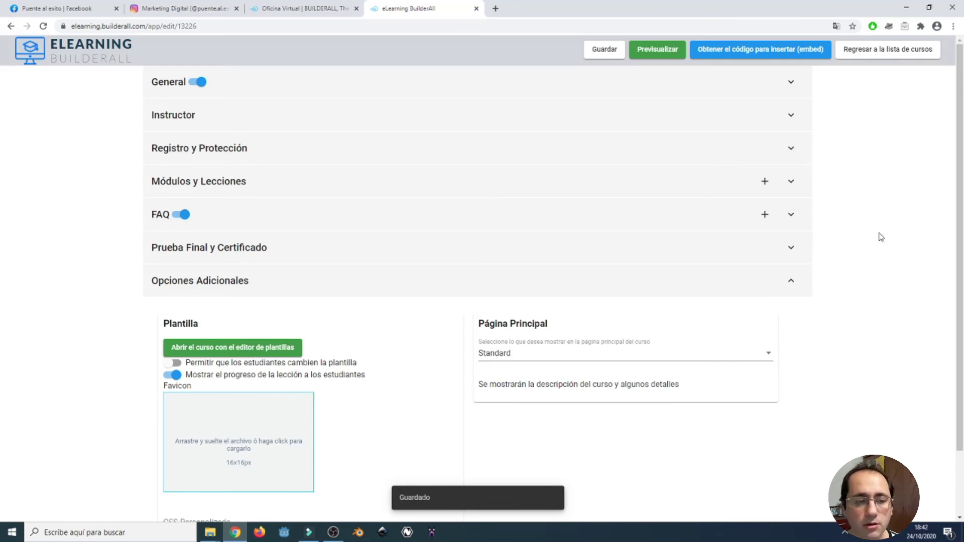
{"action": "left_click", "coordinate": [655, 52]}
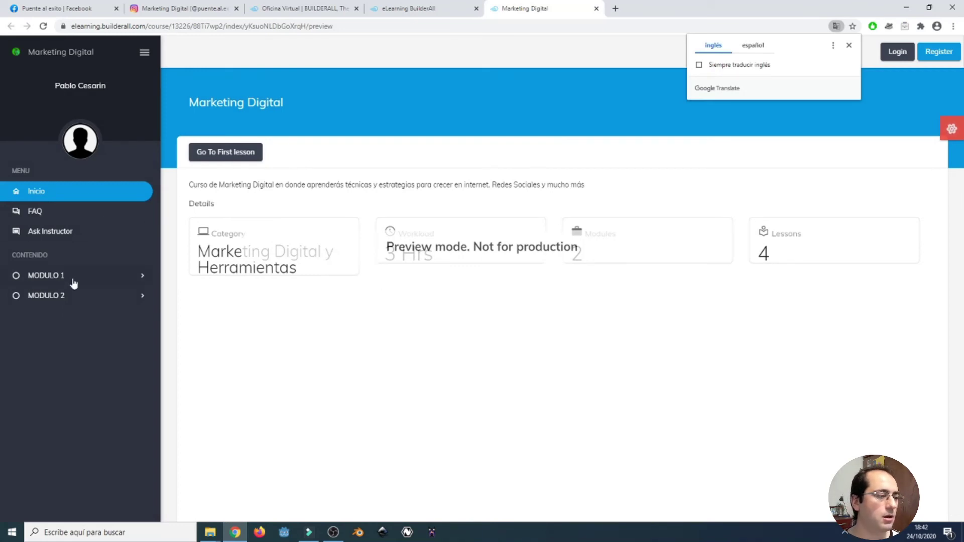
In the preview, browse MODULO 1's first and second lessons and expand MODULO 2.
{"action": "left_click", "coordinate": [225, 157]}
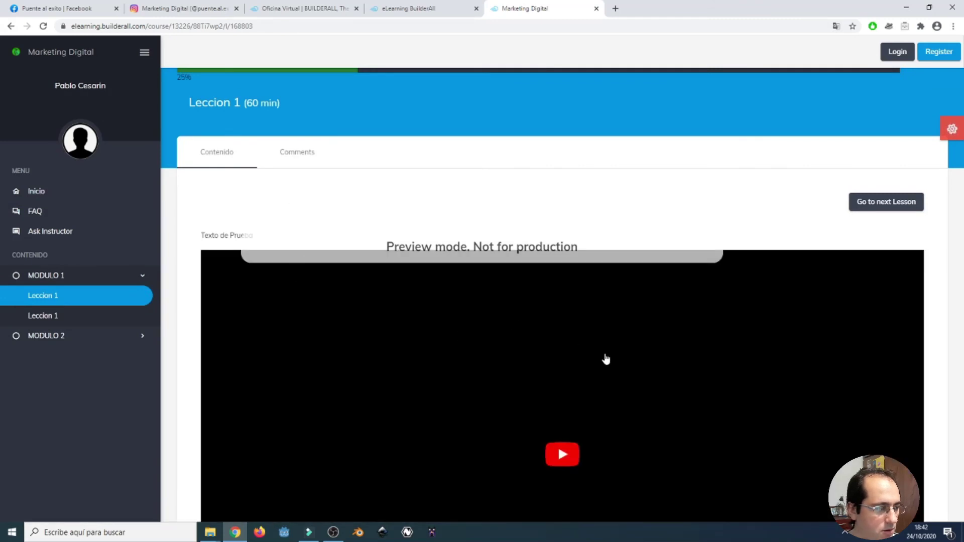
{"action": "left_click", "coordinate": [55, 317]}
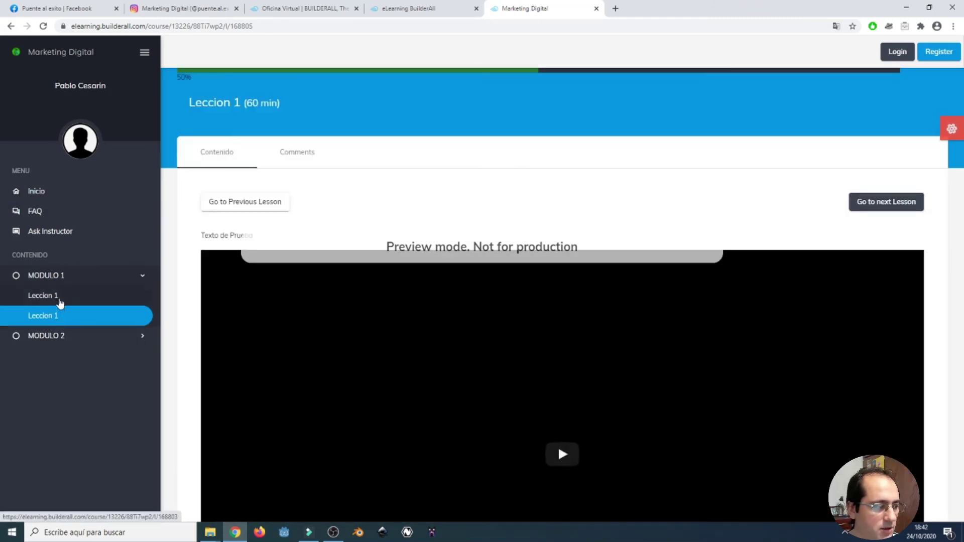
{"action": "left_click", "coordinate": [76, 300]}
{"action": "left_click", "coordinate": [77, 317]}
{"action": "left_click", "coordinate": [73, 336]}
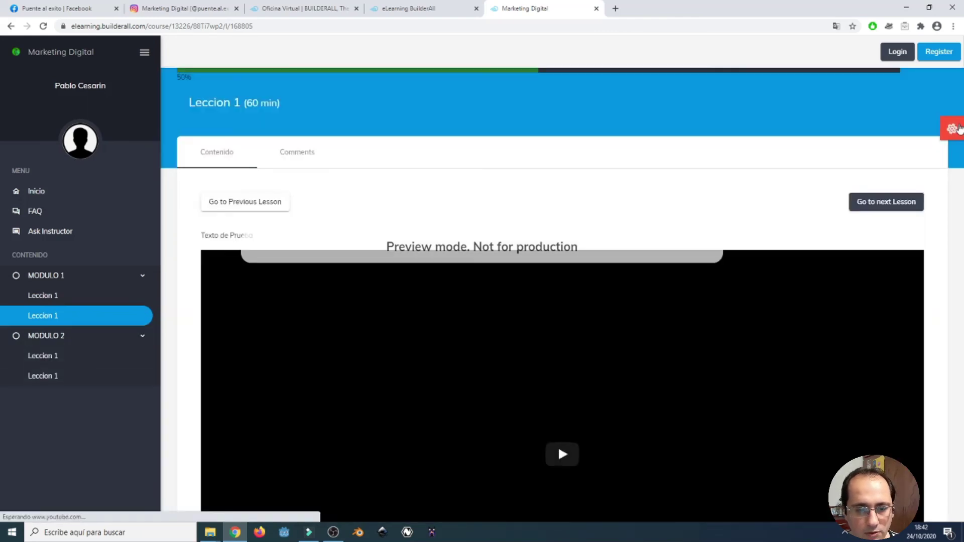
Open and close Theme Options in the preview, then collapse the sidebar to icons.
{"action": "left_click", "coordinate": [957, 129]}
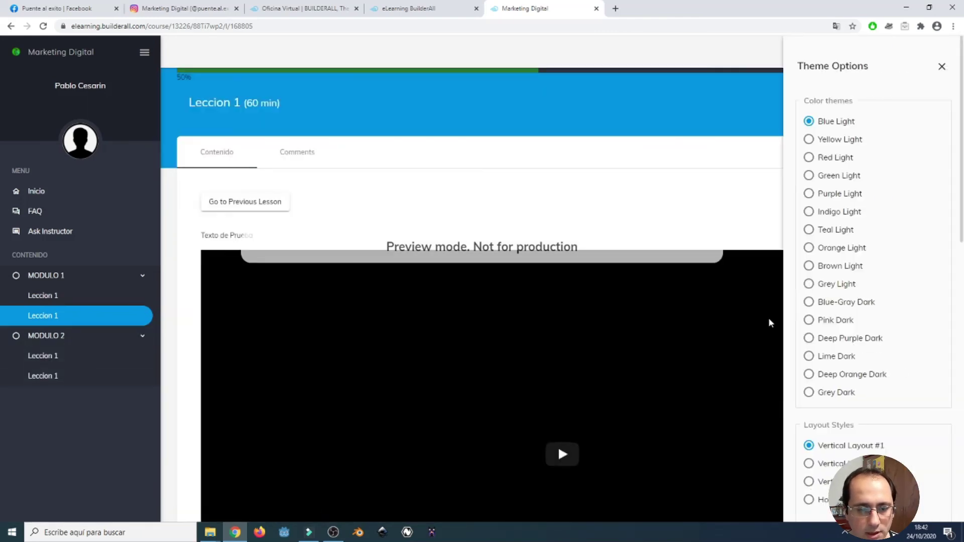
{"action": "scroll", "coordinate": [876, 355], "scroll_direction": "down", "scroll_amount": 9}
{"action": "scroll", "coordinate": [878, 354], "scroll_direction": "up", "scroll_amount": 10}
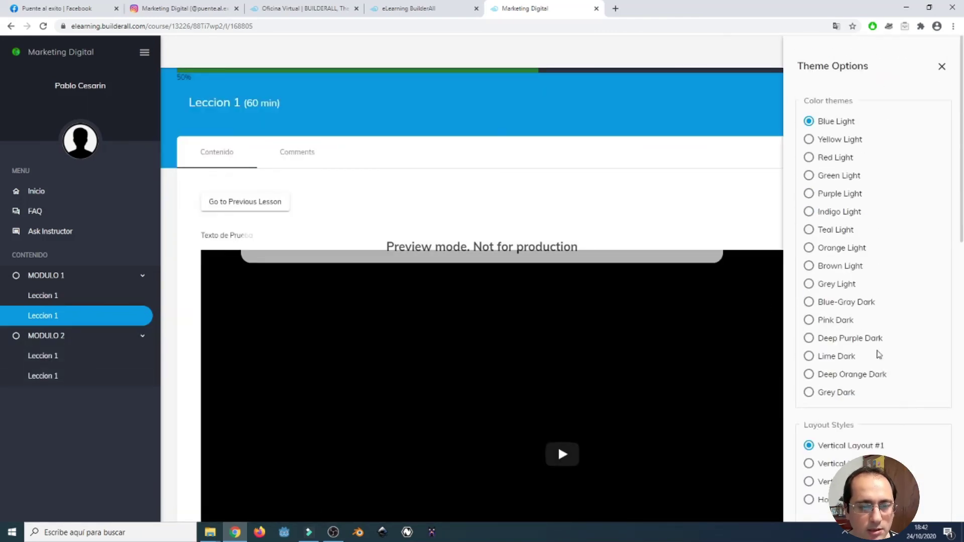
{"action": "left_click", "coordinate": [749, 158]}
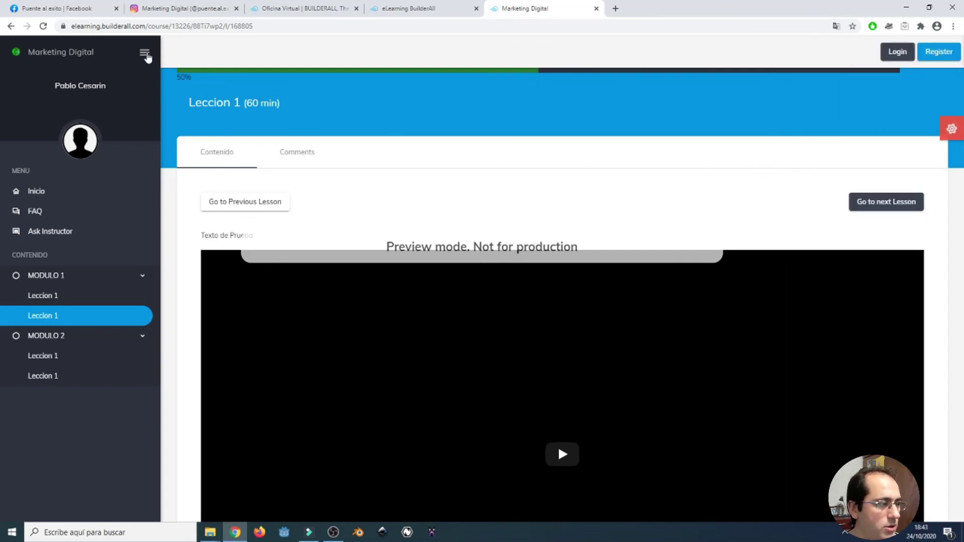
{"action": "left_click", "coordinate": [145, 53]}
{"action": "mouse_move", "coordinate": [18, 60]}
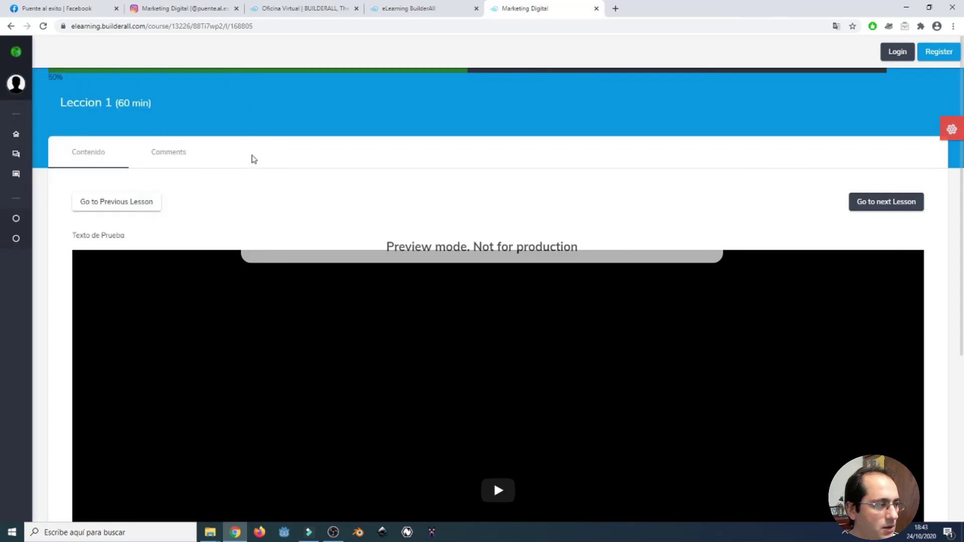
{"action": "mouse_move", "coordinate": [118, 57]}
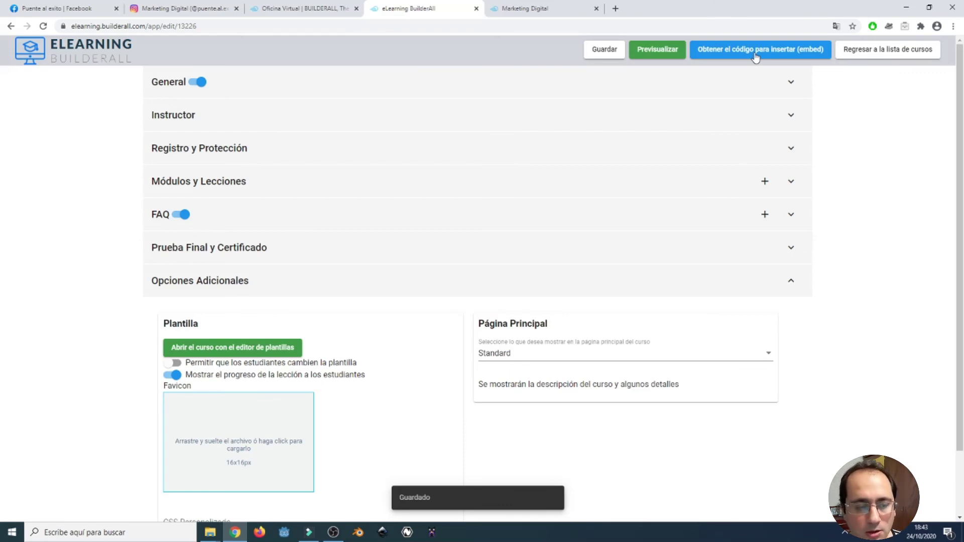
{"action": "left_click", "coordinate": [756, 56]}
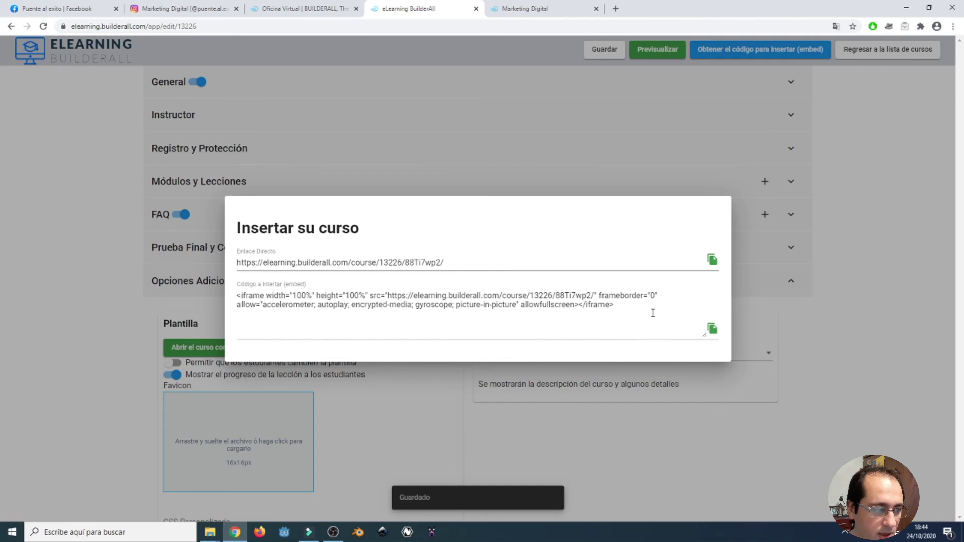
{"action": "left_click_drag", "start_coordinate": [641, 305], "coordinate": [227, 309]}
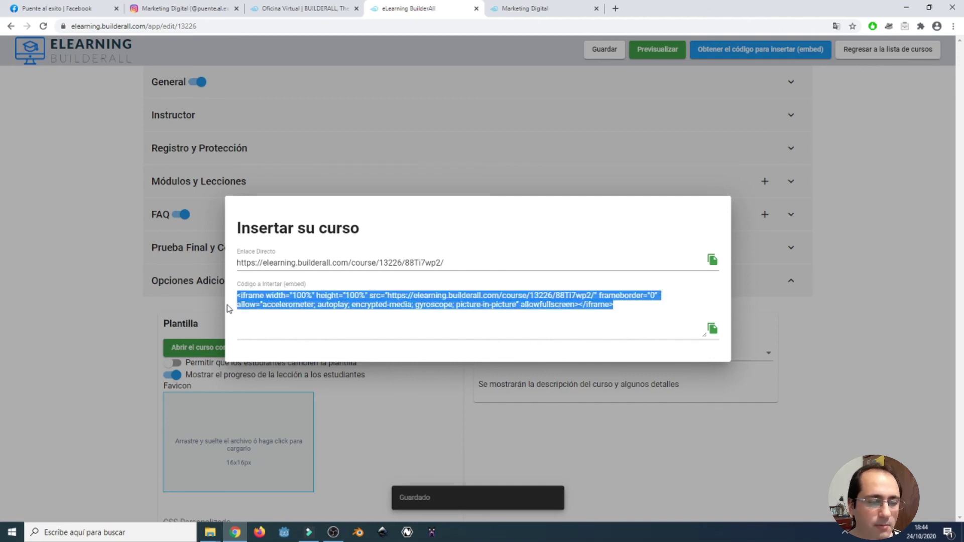
{"action": "left_click", "coordinate": [380, 331]}
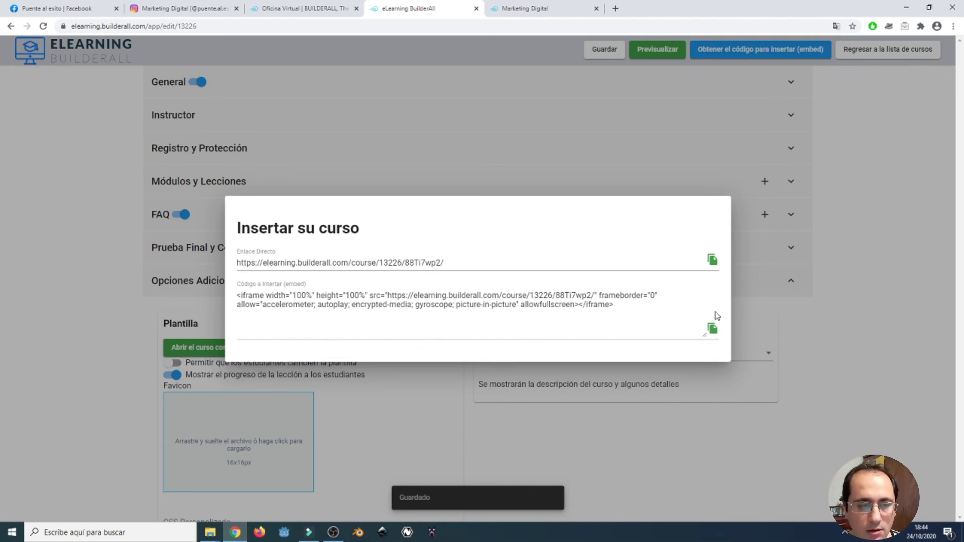
{"action": "left_click", "coordinate": [858, 297]}
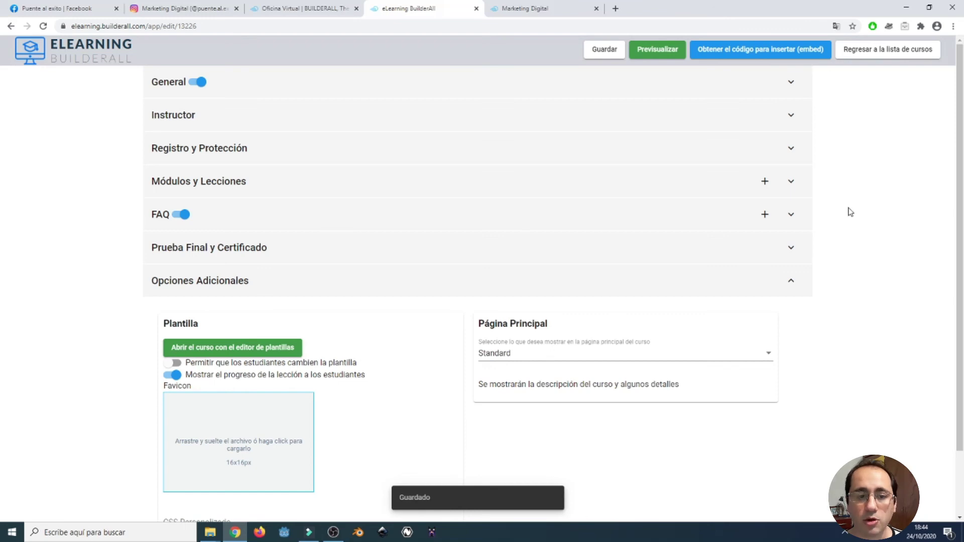
Go back to the course list and open Marketing Digital's 'Datos del curso' page.
{"action": "left_click", "coordinate": [885, 51]}
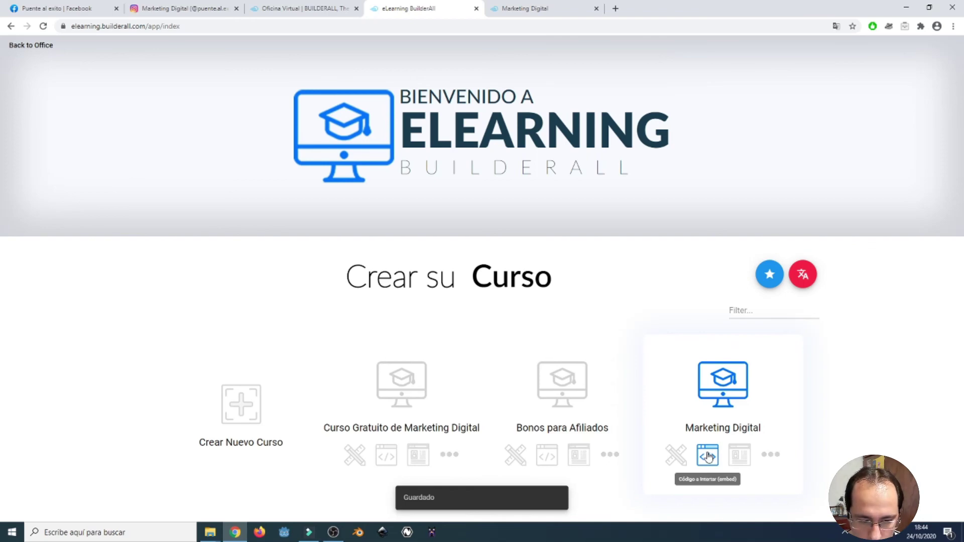
{"action": "left_click", "coordinate": [735, 457]}
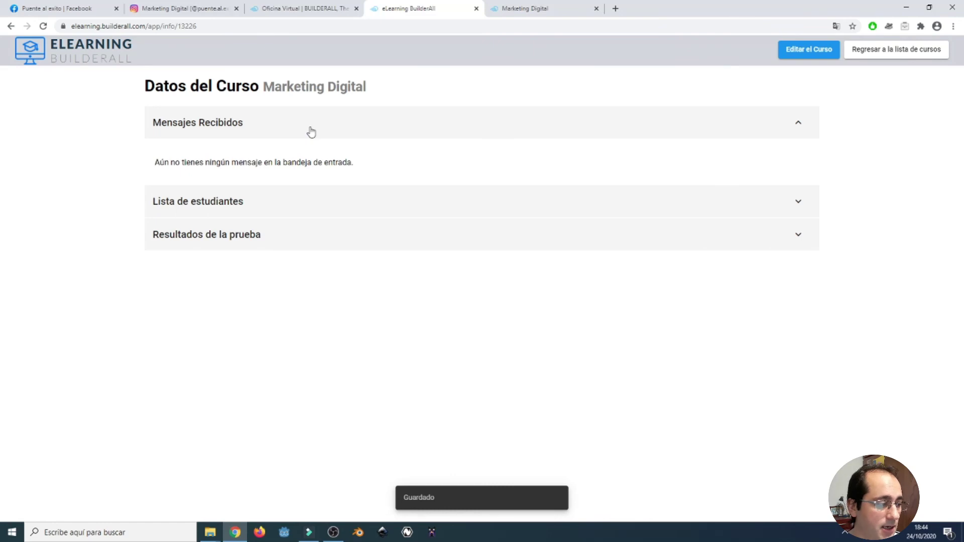
Expand the student list and test results, then show the ••• options for Bonos para Afiliados.
{"action": "left_click", "coordinate": [189, 211]}
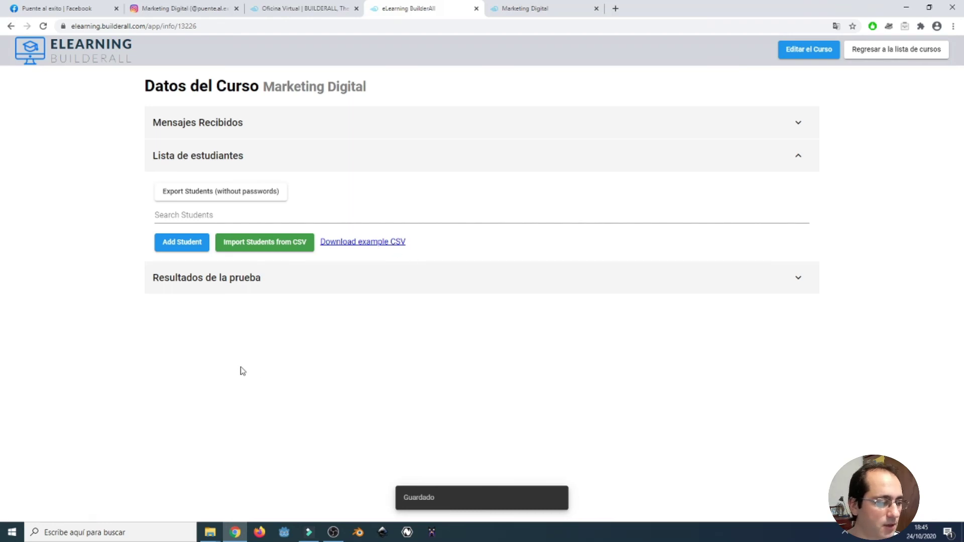
{"action": "left_click", "coordinate": [226, 280]}
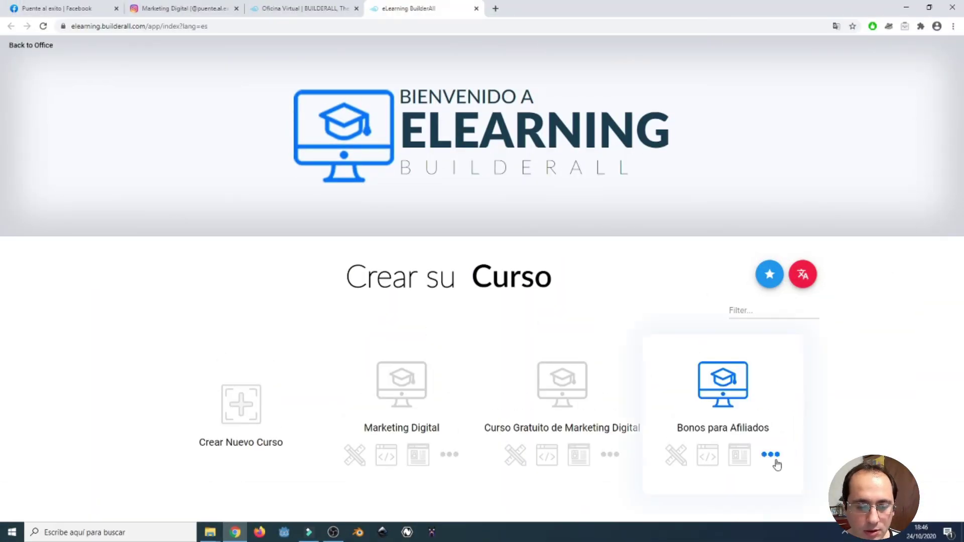
{"action": "left_click", "coordinate": [771, 455]}
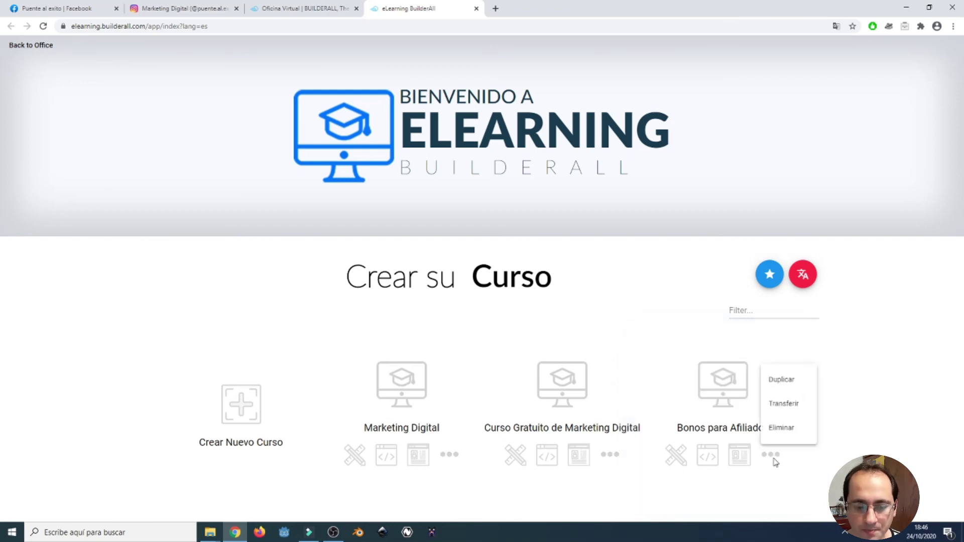